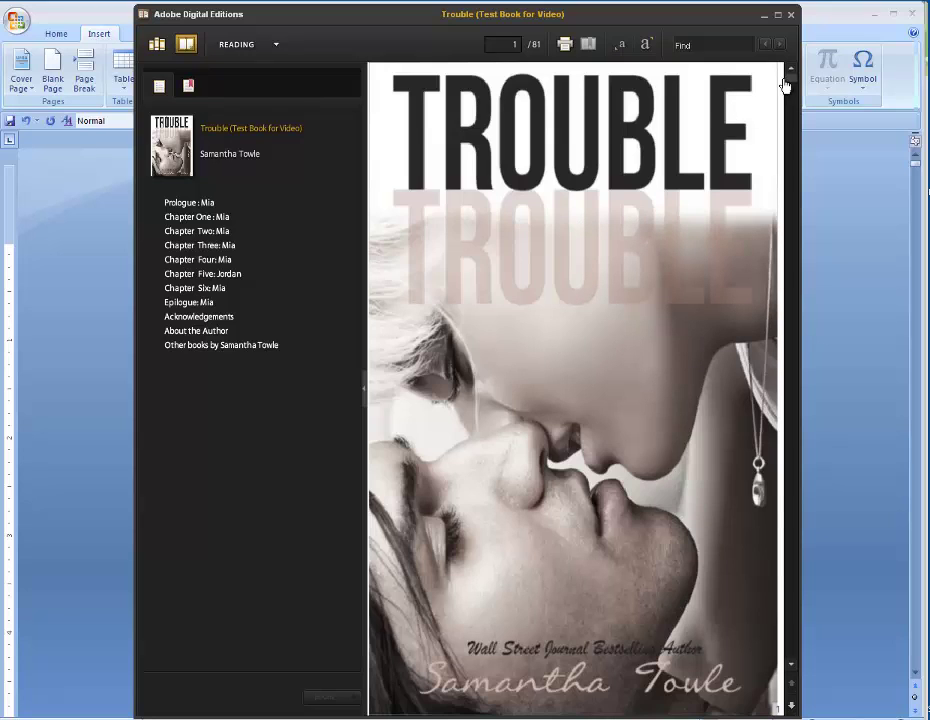
# Page through the ebook's front matter to the Contents page and follow its Chapter Three link.
pyautogui.click(793, 666)
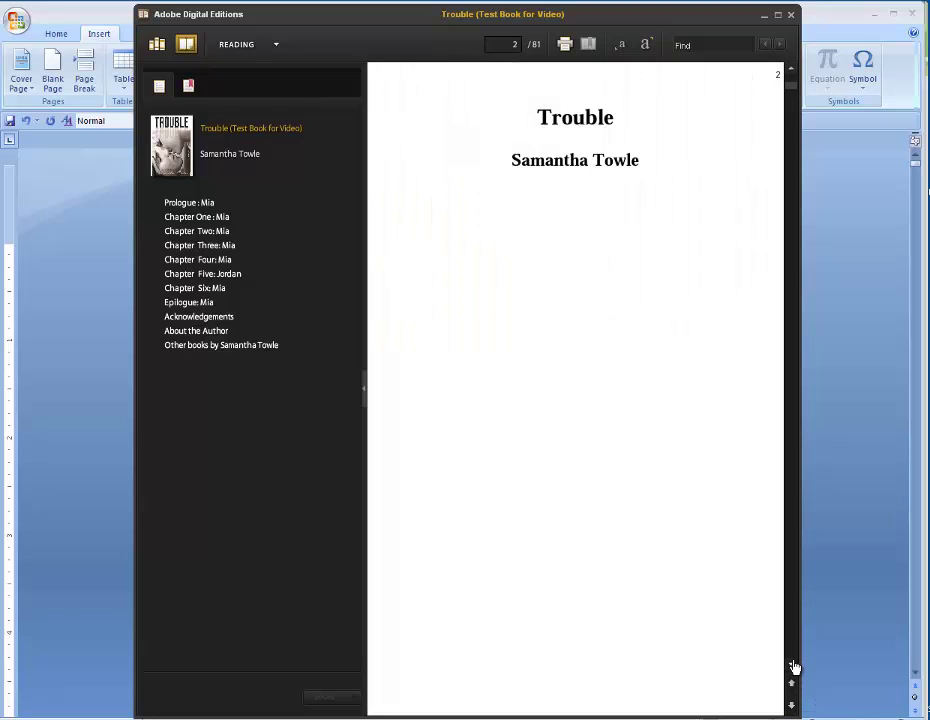
pyautogui.click(793, 666)
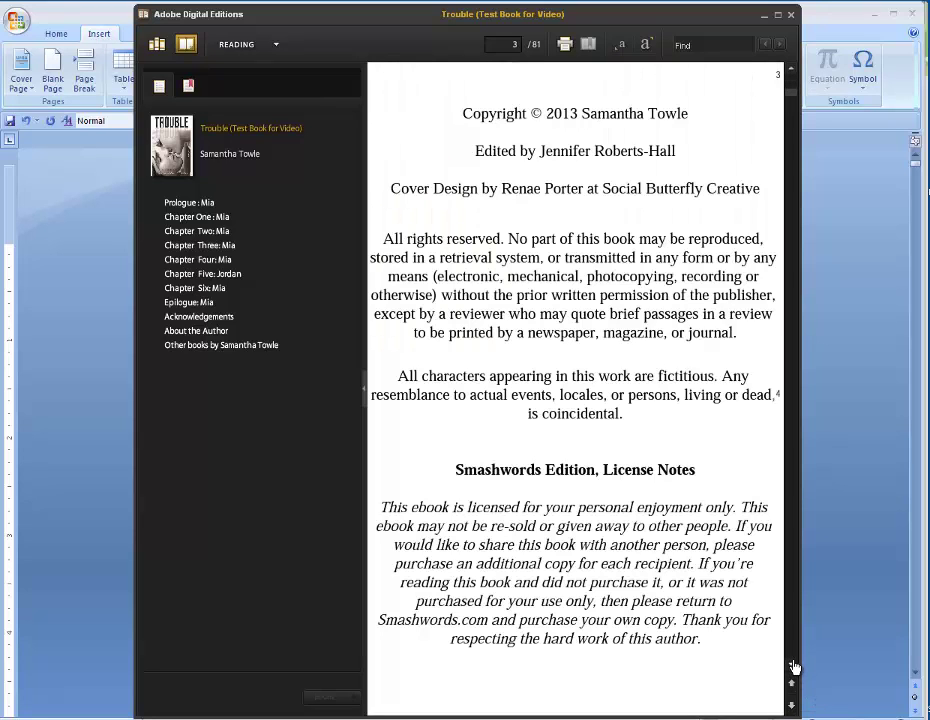
pyautogui.click(793, 666)
pyautogui.click(793, 666)
pyautogui.click(793, 666)
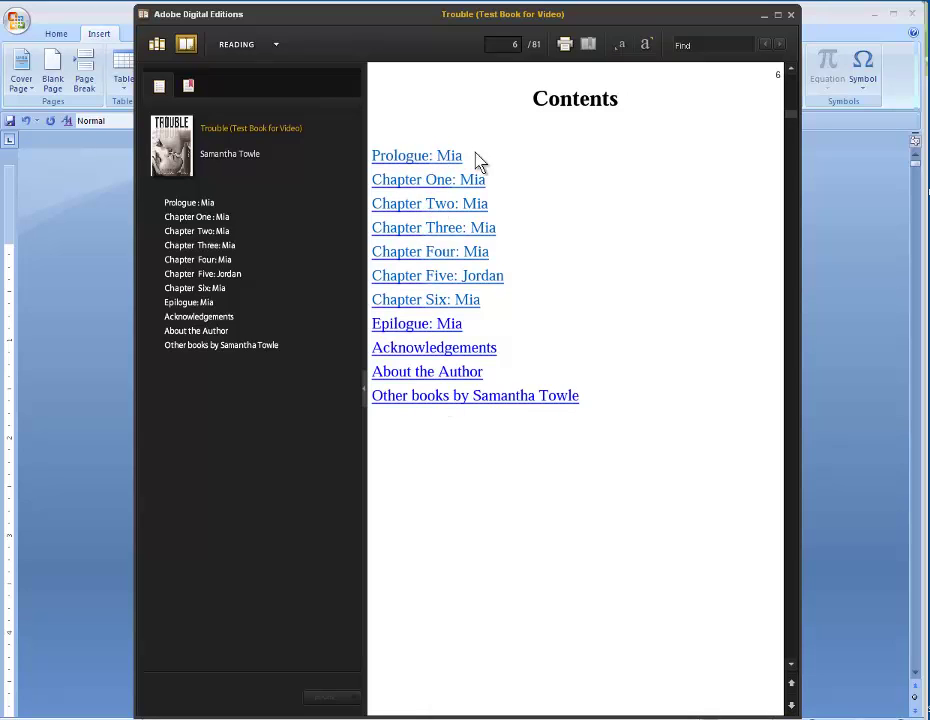
pyautogui.click(447, 232)
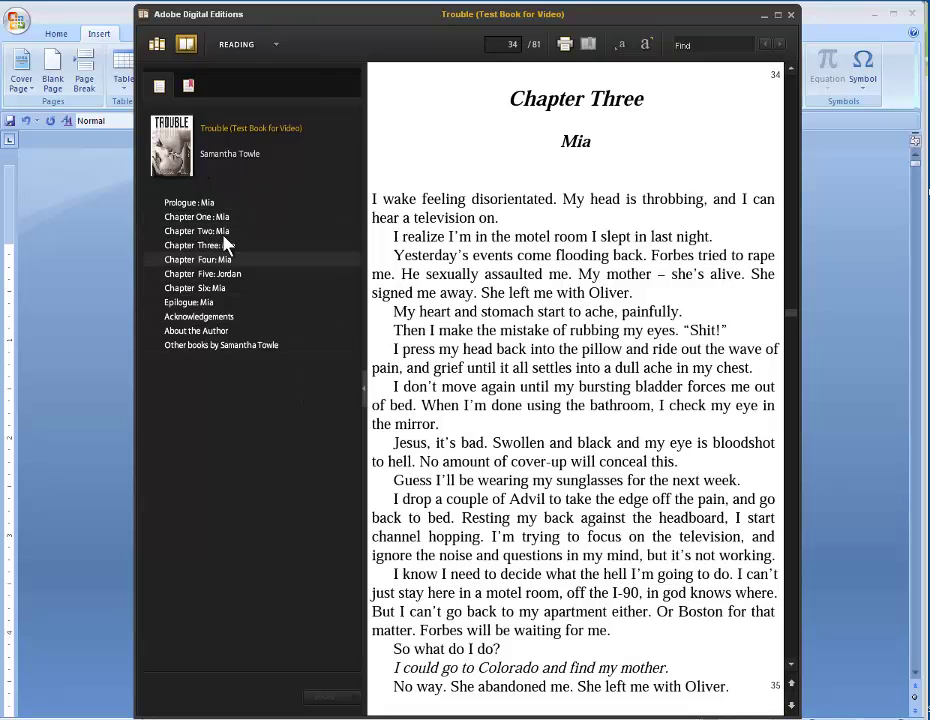
# Test the ebook's navigation entries, including Prologue, Chapter One, Chapter Four, Epilogue and About the Author, ending at the Prologue.
pyautogui.click(191, 203)
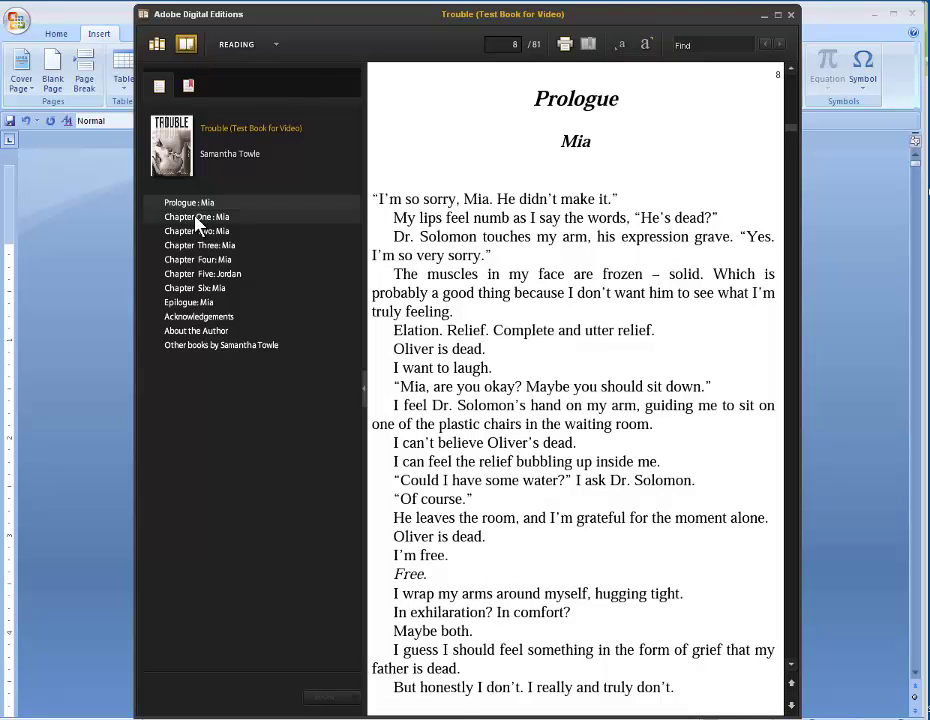
pyautogui.click(197, 218)
pyautogui.click(200, 246)
pyautogui.click(195, 261)
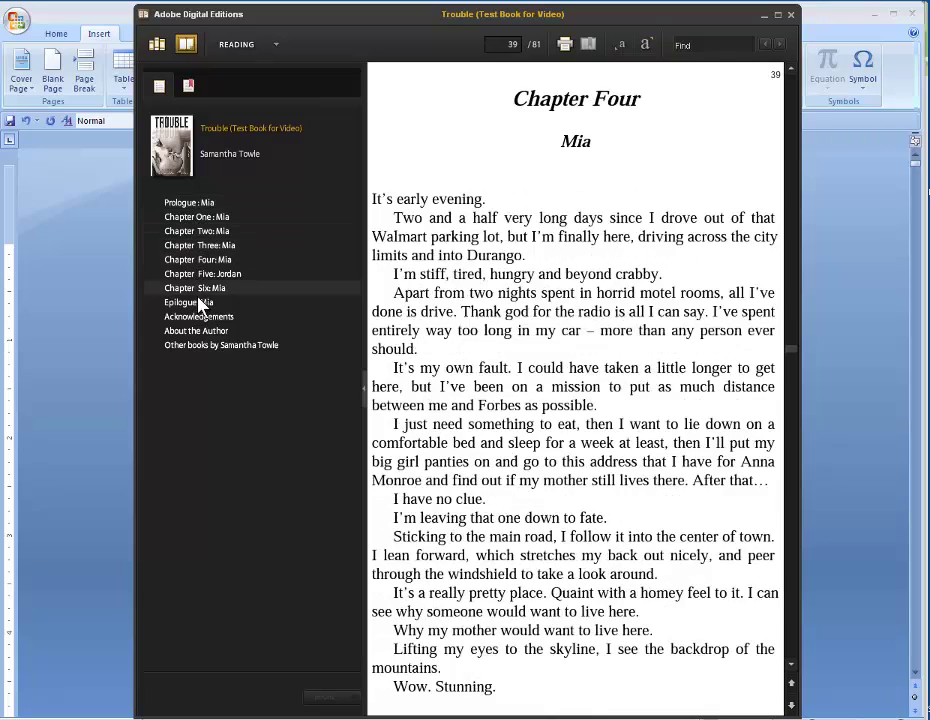
pyautogui.click(198, 302)
pyautogui.click(198, 331)
pyautogui.click(201, 345)
pyautogui.click(197, 217)
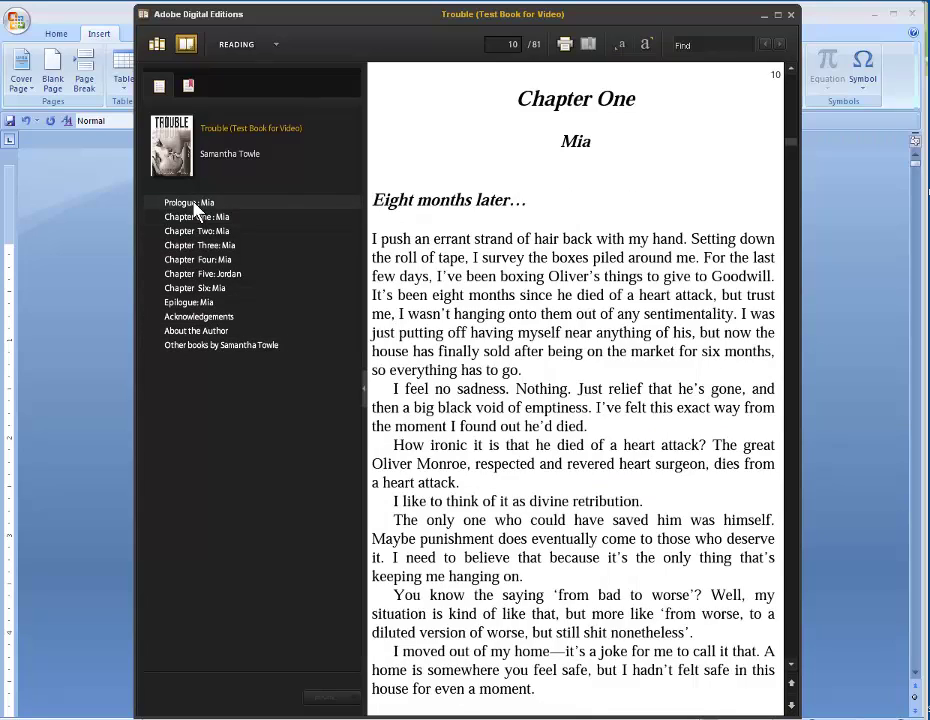
pyautogui.click(194, 204)
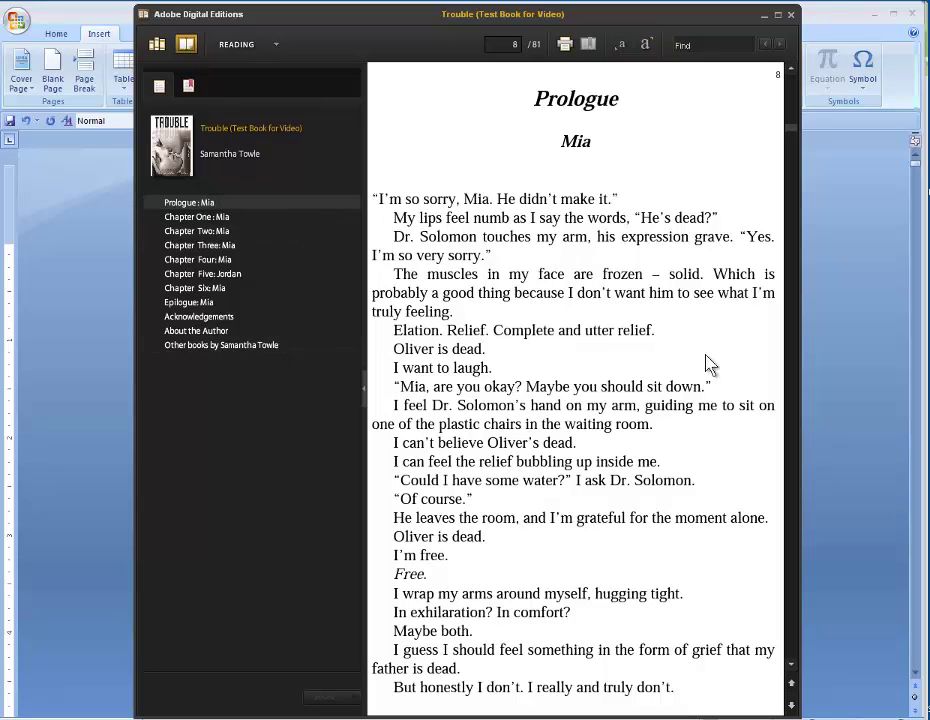
# Return to the ebook's Contents page and view its list of linked chapter entries.
pyautogui.moveTo(787, 143); pyautogui.dragTo(772, 72)
pyautogui.scroll(-4, 620, 350)
pyautogui.scroll(-2, 587, 398)
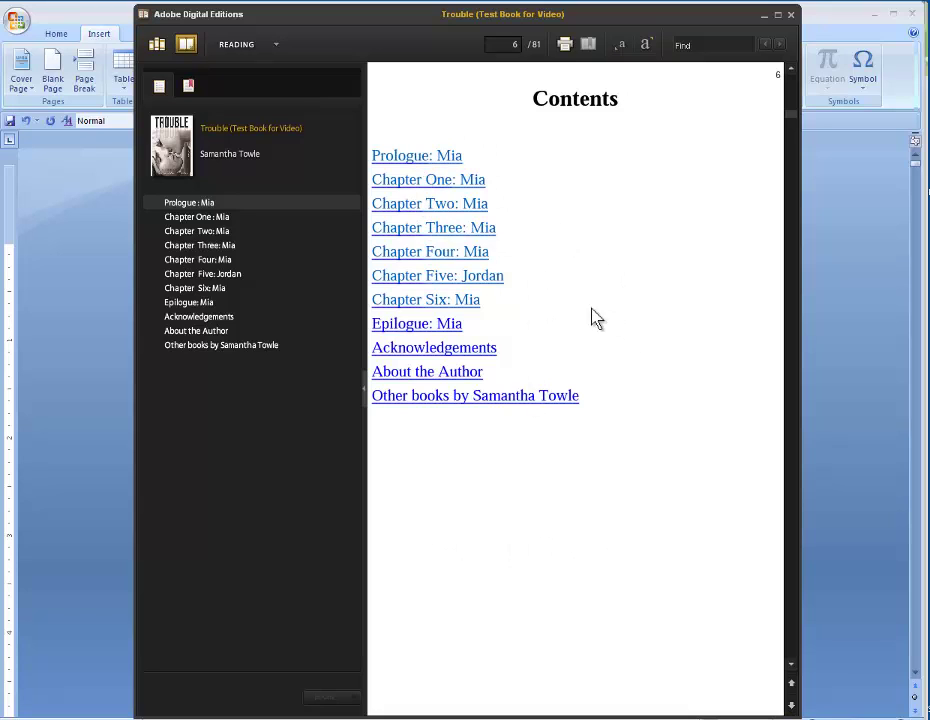
pyautogui.scroll(1, 641, 351)
pyautogui.scroll(-1, 641, 357)
# Switch to SAVEtroubleTOC demo.doc in Microsoft Word and examine the plain-text chapter list on its Contents page.
pyautogui.click(80, 395)
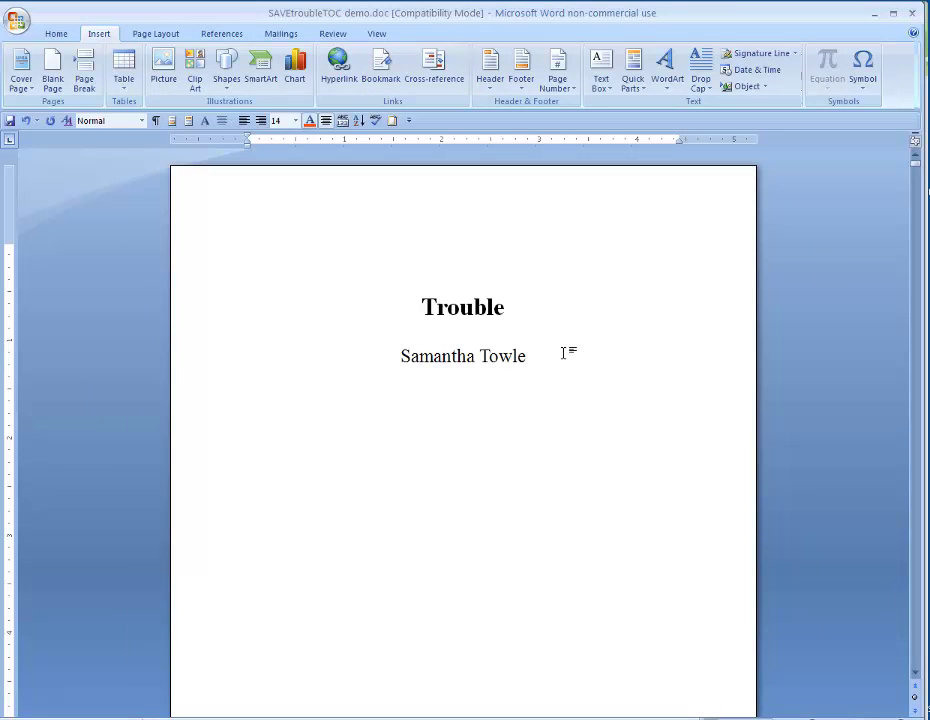
pyautogui.scroll(-1, 563, 352)
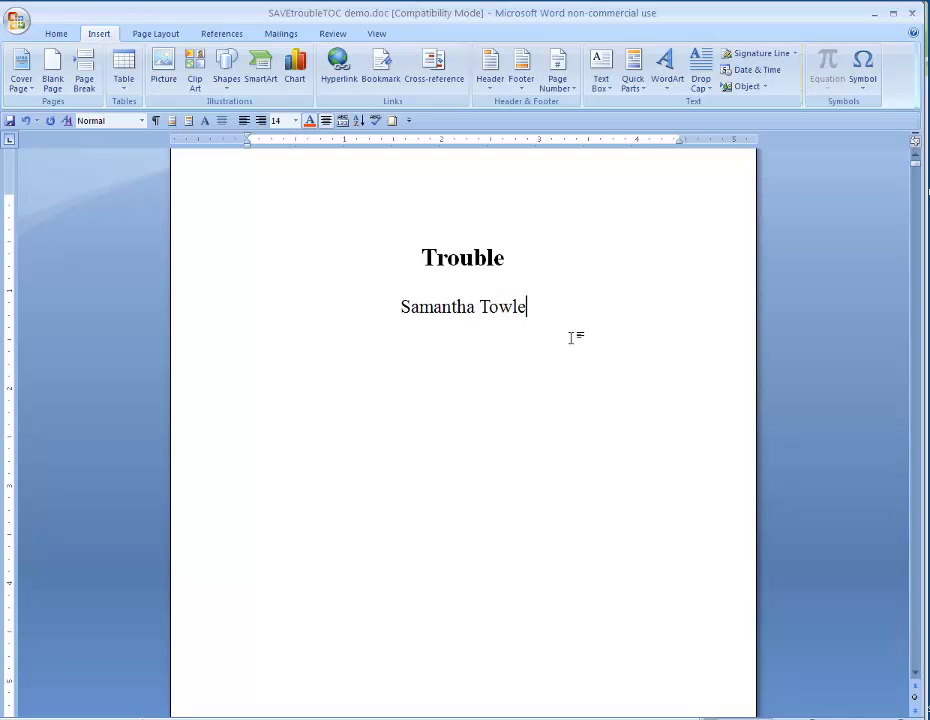
pyautogui.click(56, 33)
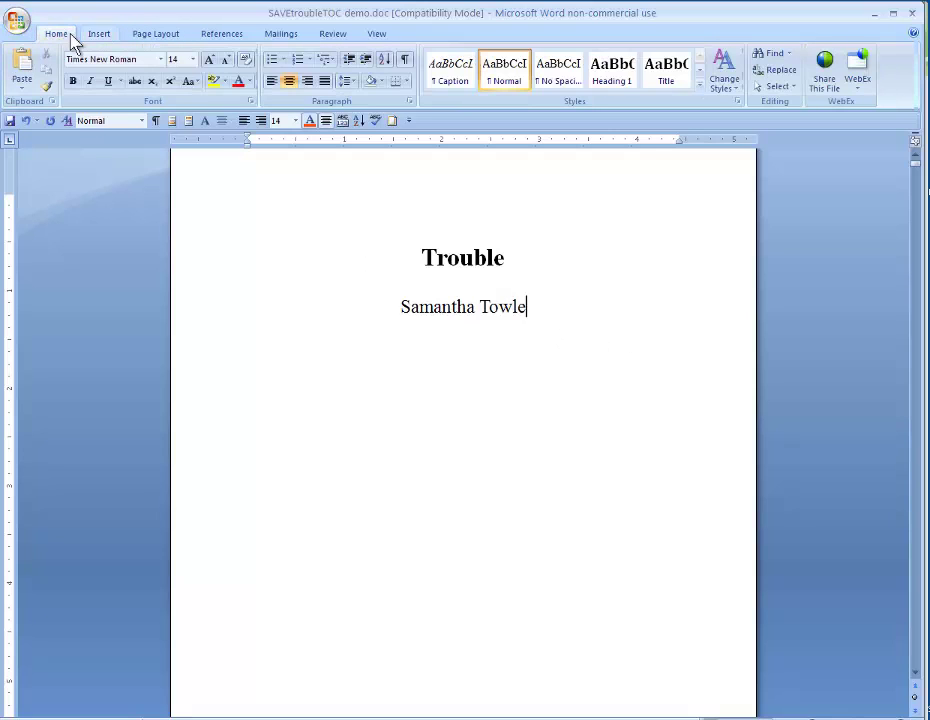
pyautogui.scroll(-1, 539, 244)
pyautogui.scroll(-20, 539, 244)
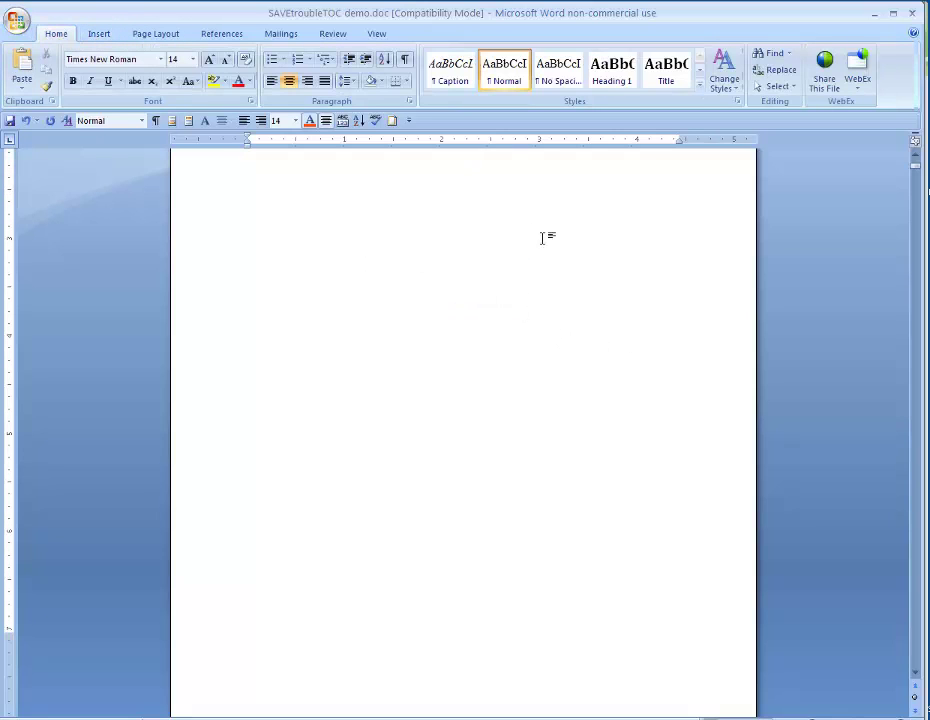
pyautogui.scroll(-20, 539, 240)
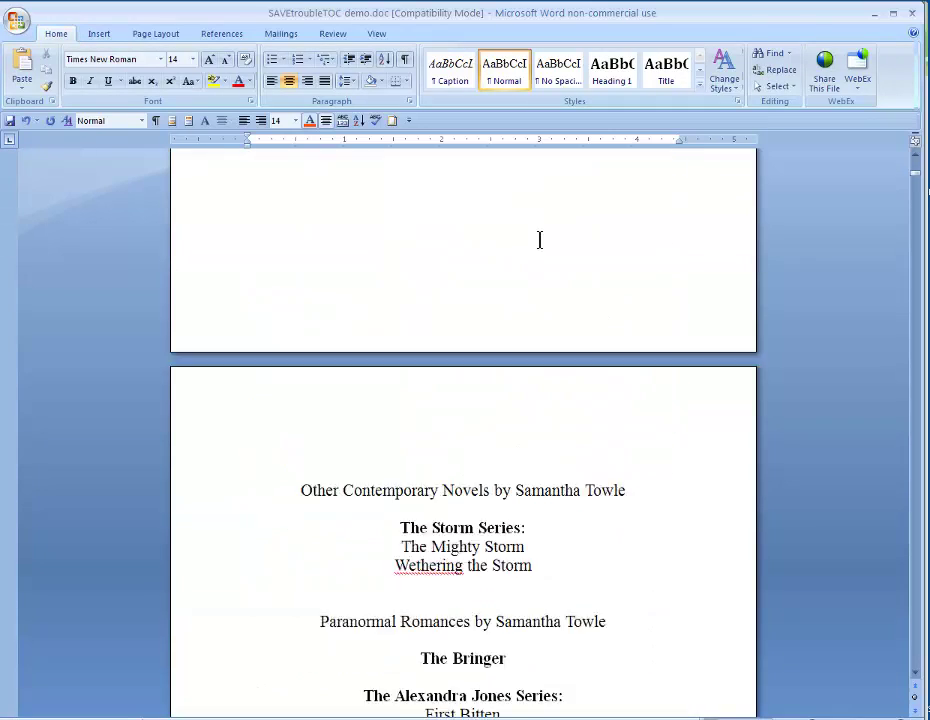
pyautogui.scroll(-10, 540, 248)
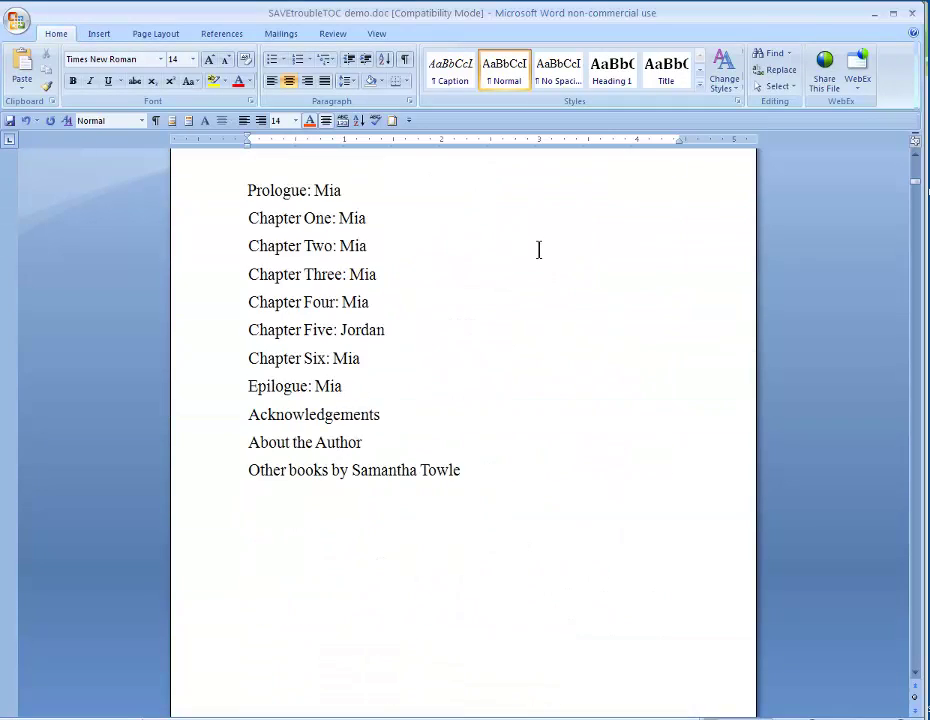
pyautogui.scroll(3, 538, 250)
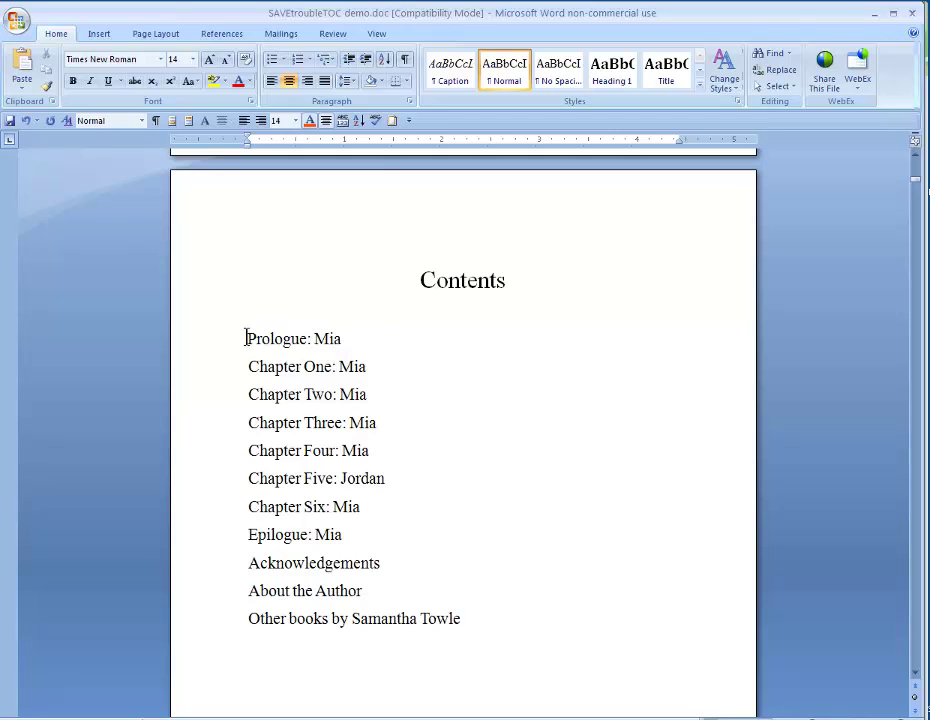
pyautogui.moveTo(246, 338); pyautogui.dragTo(322, 345)
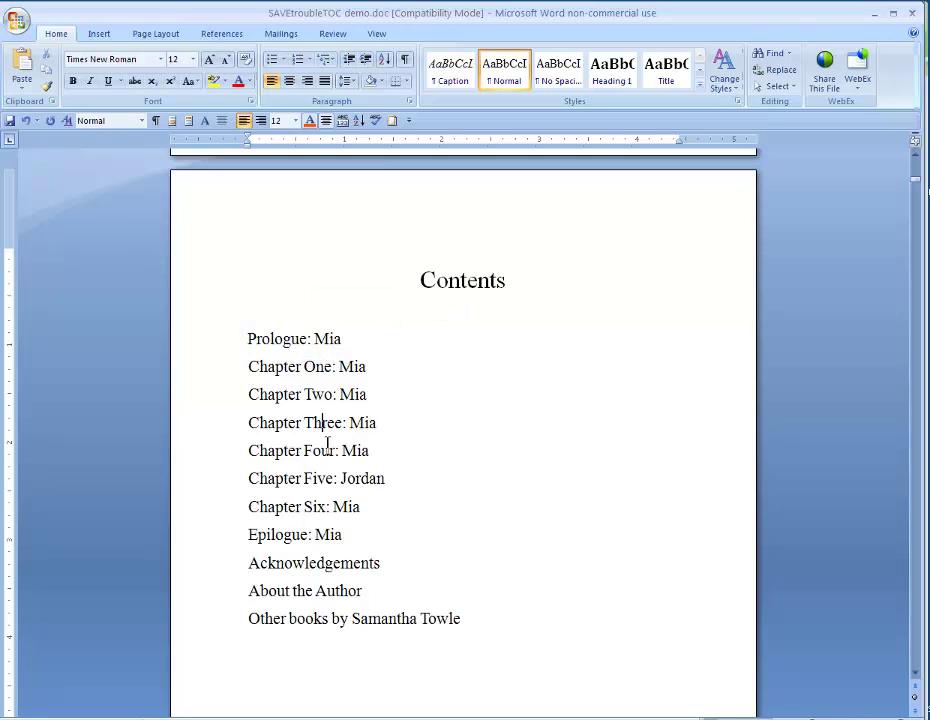
pyautogui.click(356, 478)
pyautogui.scroll(-1, 428, 335)
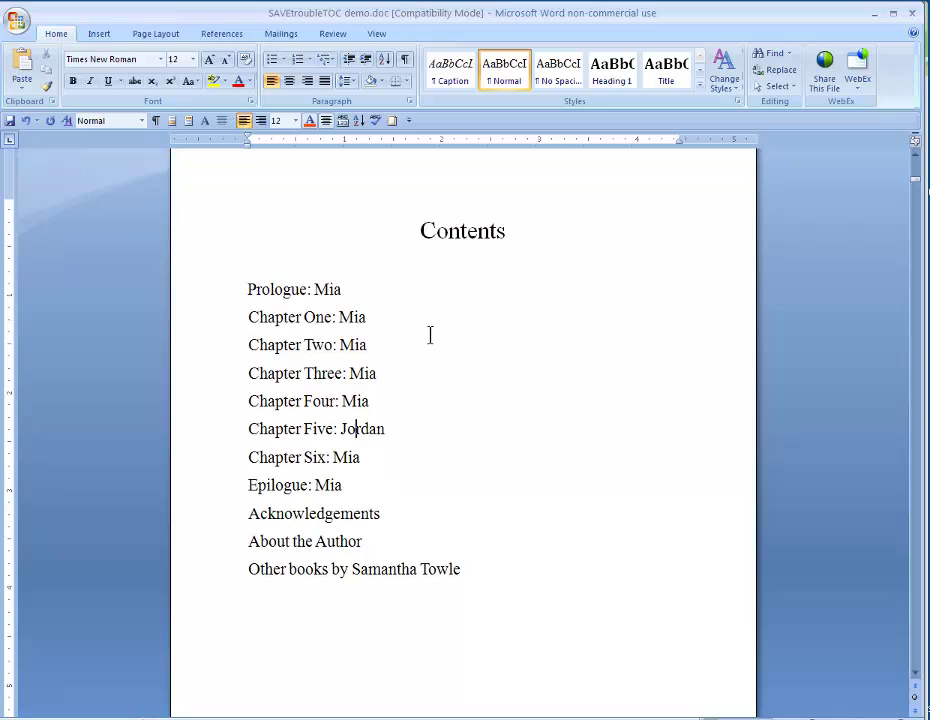
pyautogui.scroll(-1, 430, 335)
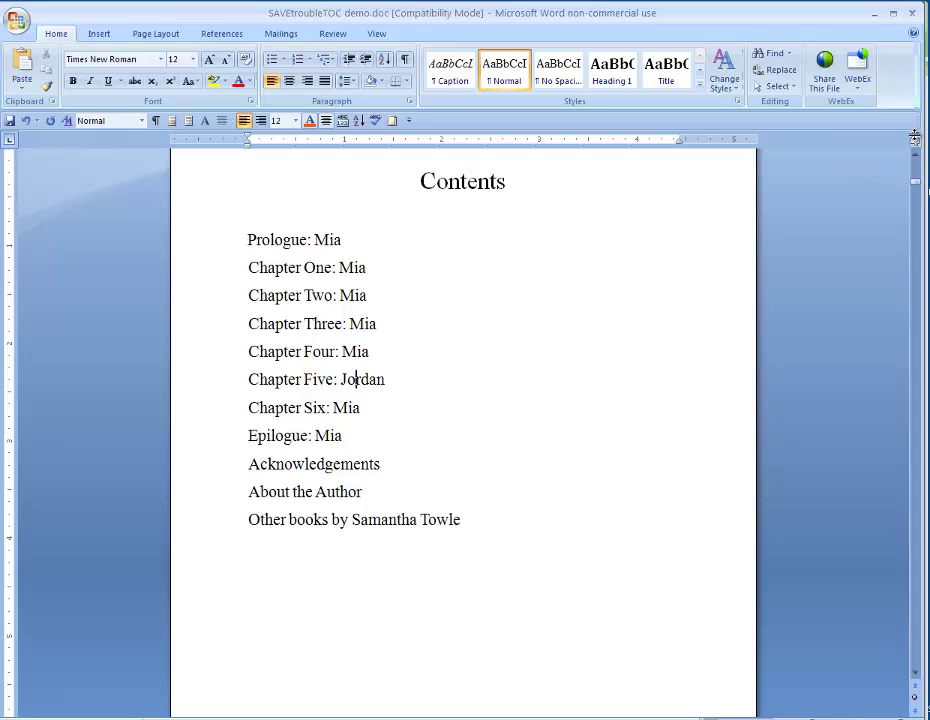
# Split the document window into two panes, with the upper pane showing the Contents list from the Prologue entry.
pyautogui.moveTo(914, 136); pyautogui.dragTo(533, 328)
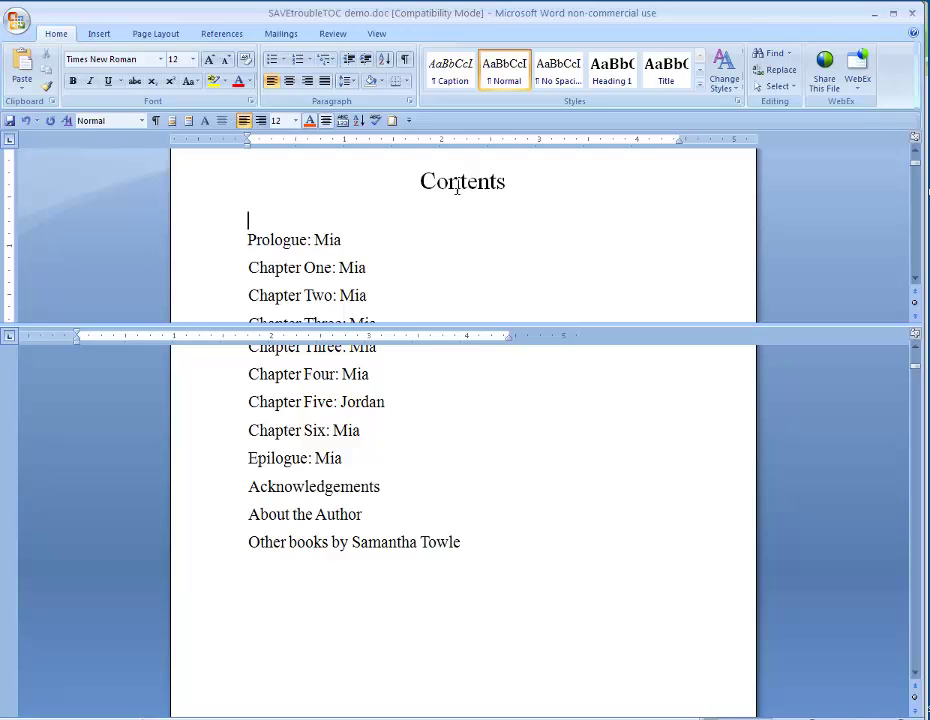
pyautogui.click(915, 280)
pyautogui.click(916, 281)
pyautogui.click(916, 281)
pyautogui.click(916, 281)
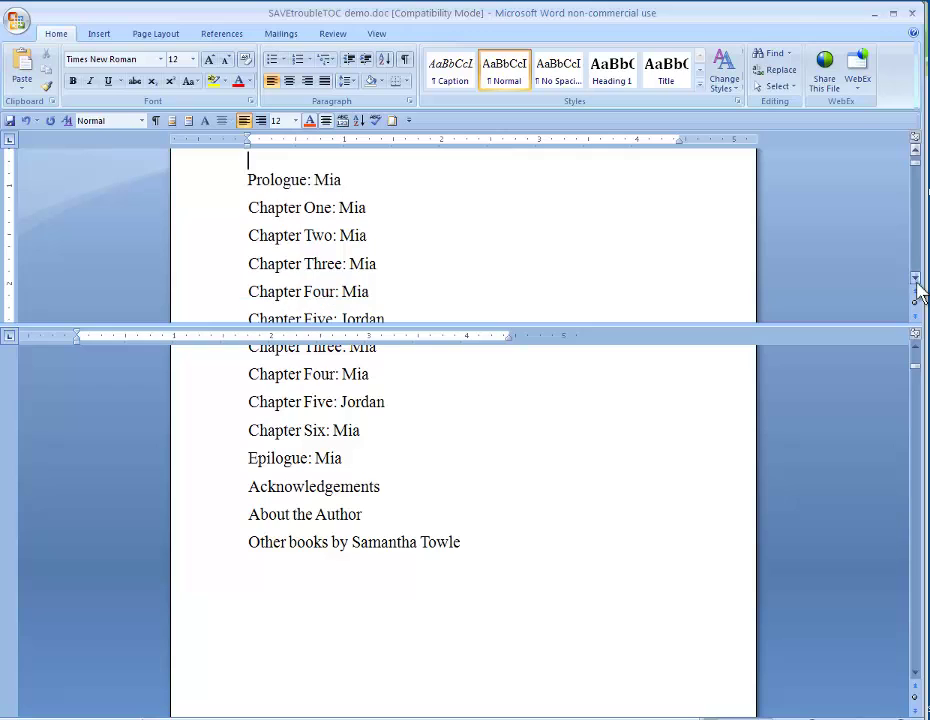
# Place the cursor in the lower pane on the blank area of the Contents page below the chapter list.
pyautogui.click(384, 376)
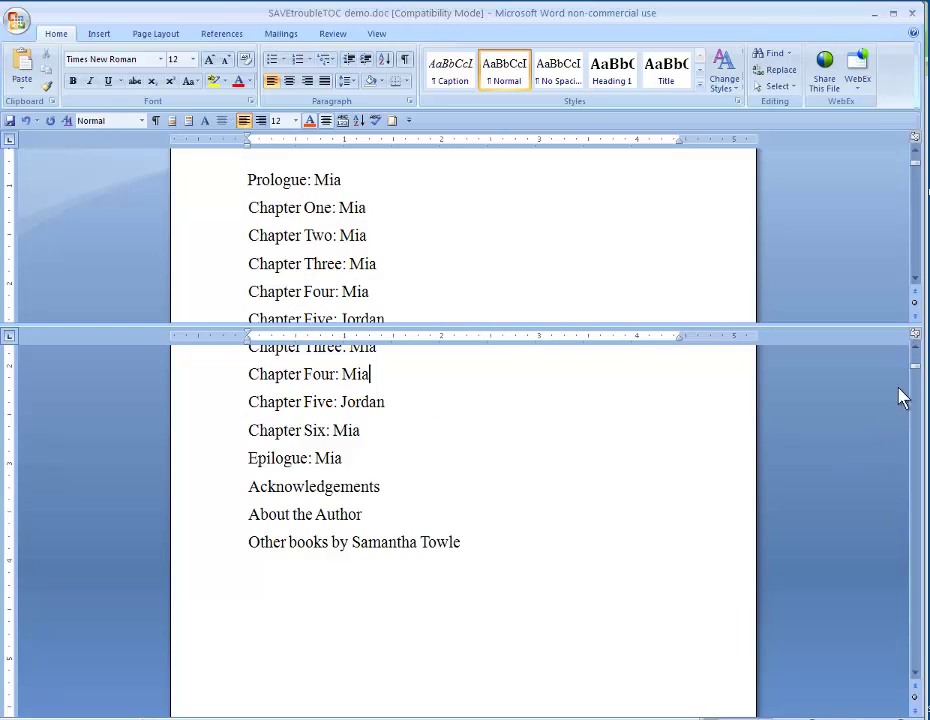
pyautogui.click(916, 674)
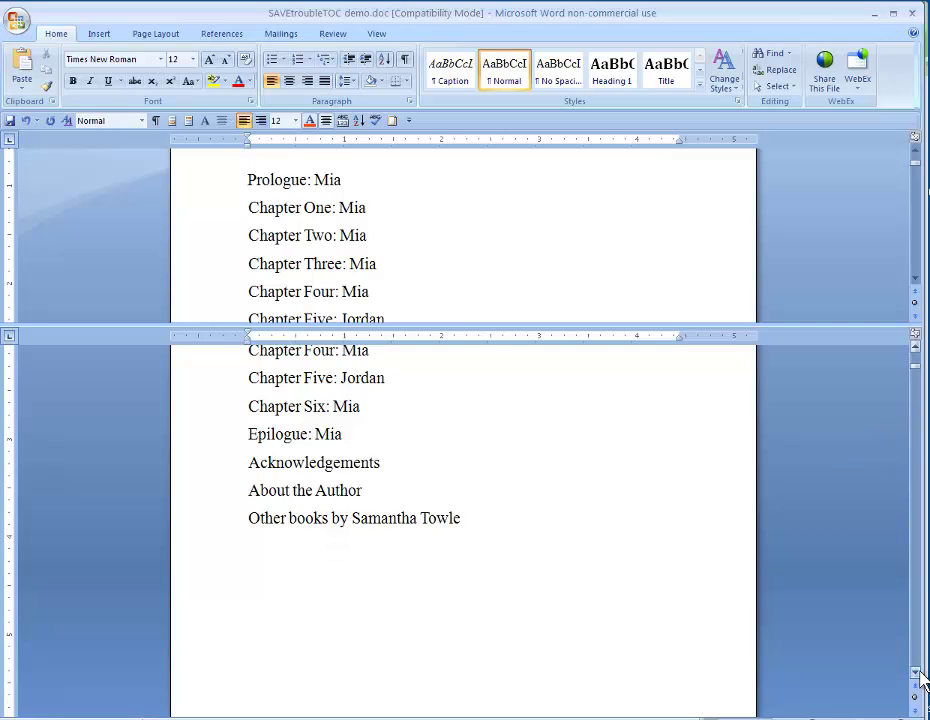
pyautogui.click(916, 674)
pyautogui.moveTo(916, 674); pyautogui.dragTo(916, 674)
pyautogui.click(480, 374)
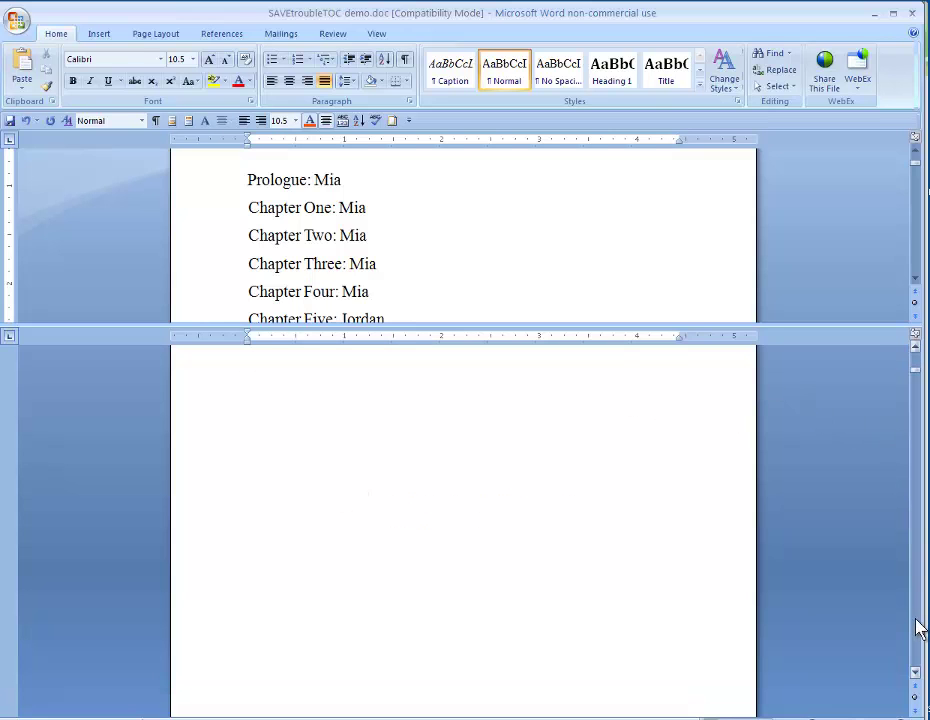
pyautogui.scroll(-10, 921, 625)
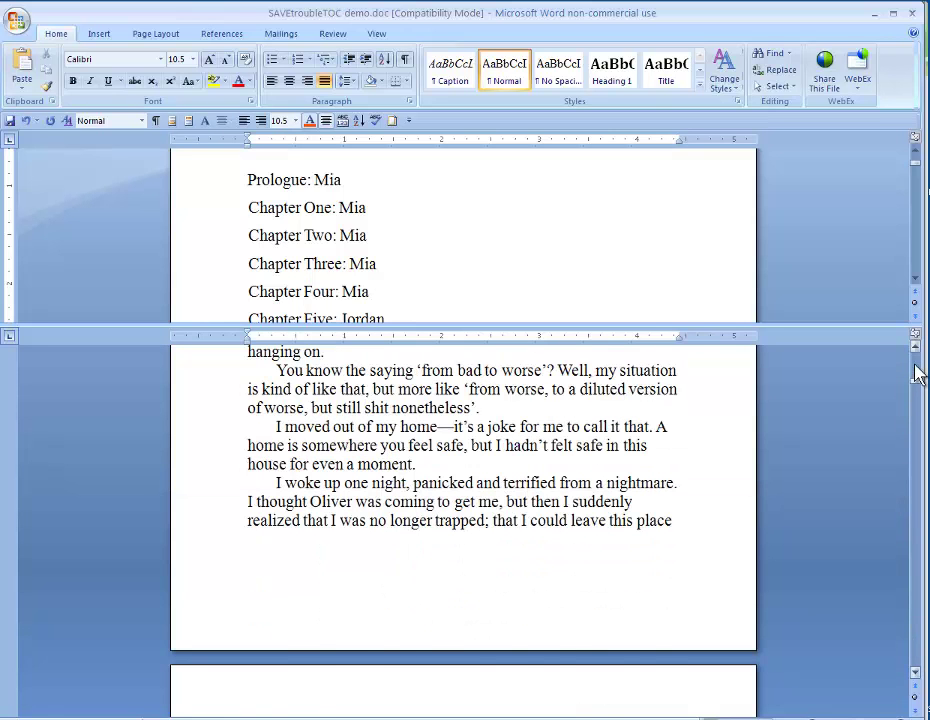
pyautogui.scroll(15, 915, 373)
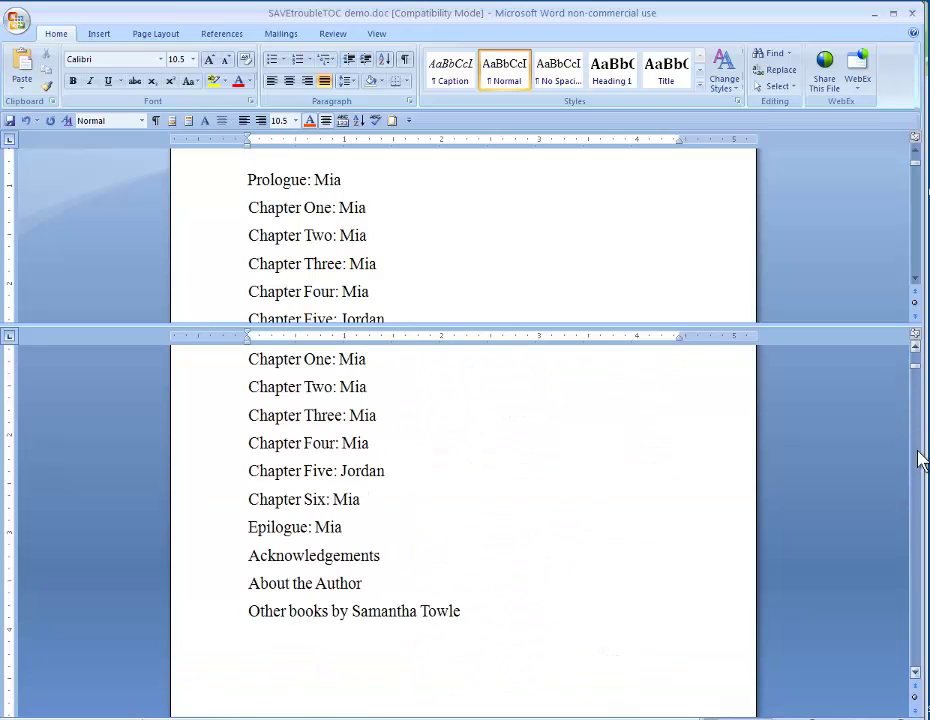
pyautogui.scroll(-3, 920, 484)
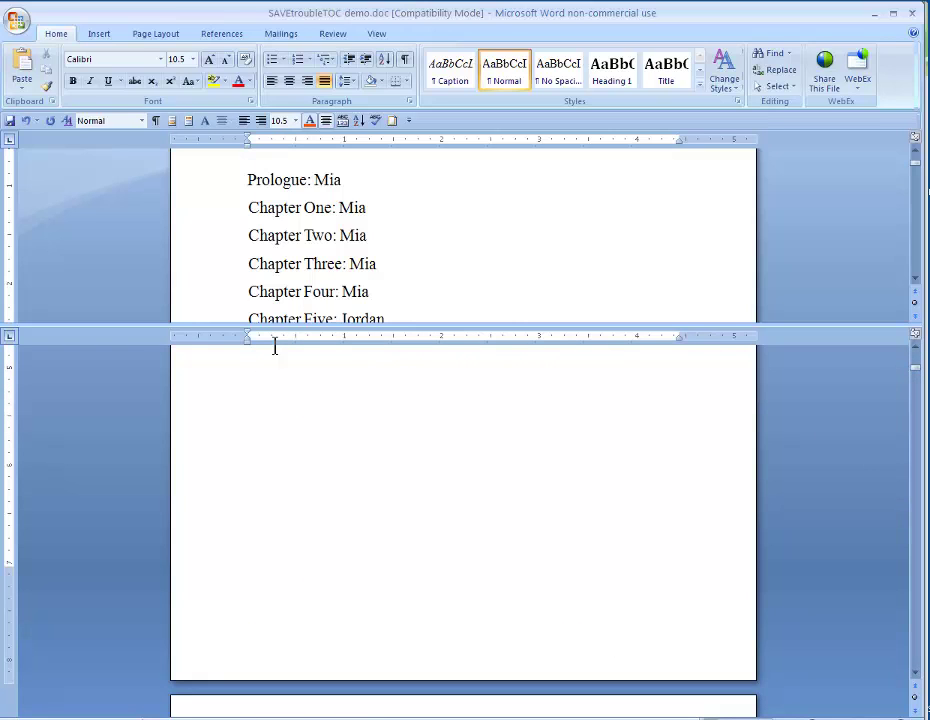
# Search the document from the lower pane for "prolo", keeping the search dialog clear of the Contents list.
pyautogui.hotkey('ctrl', 'f')
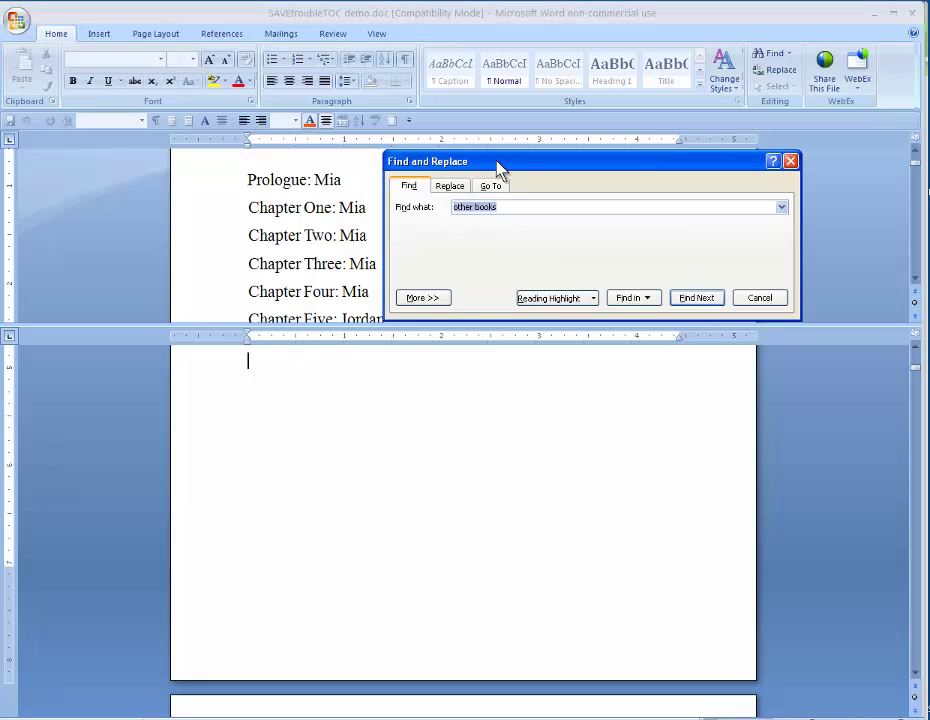
pyautogui.moveTo(498, 166); pyautogui.dragTo(565, 187)
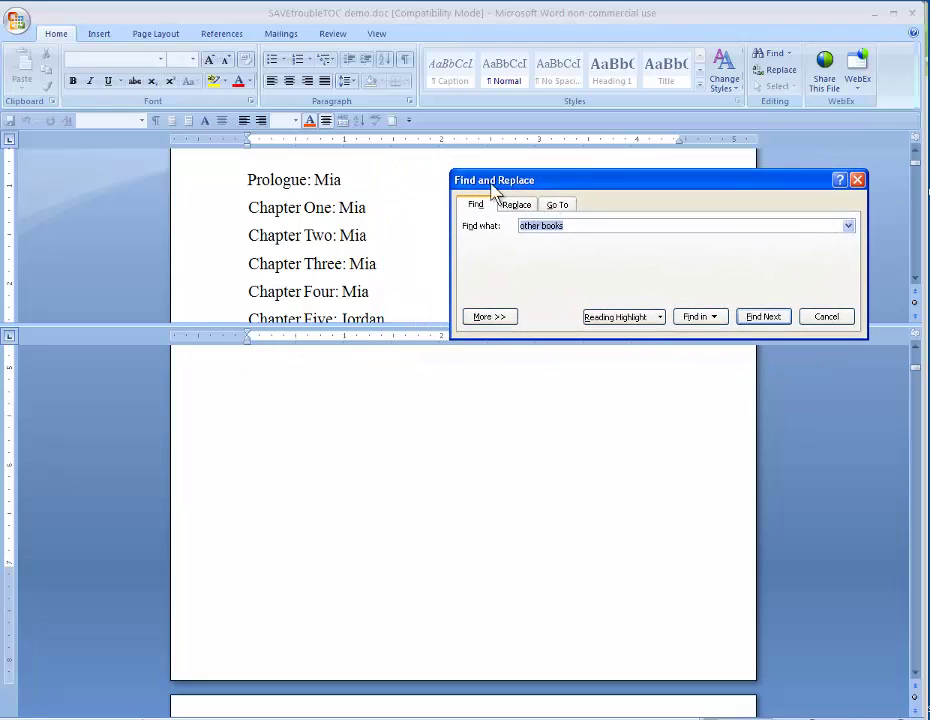
pyautogui.moveTo(641, 187); pyautogui.dragTo(649, 185)
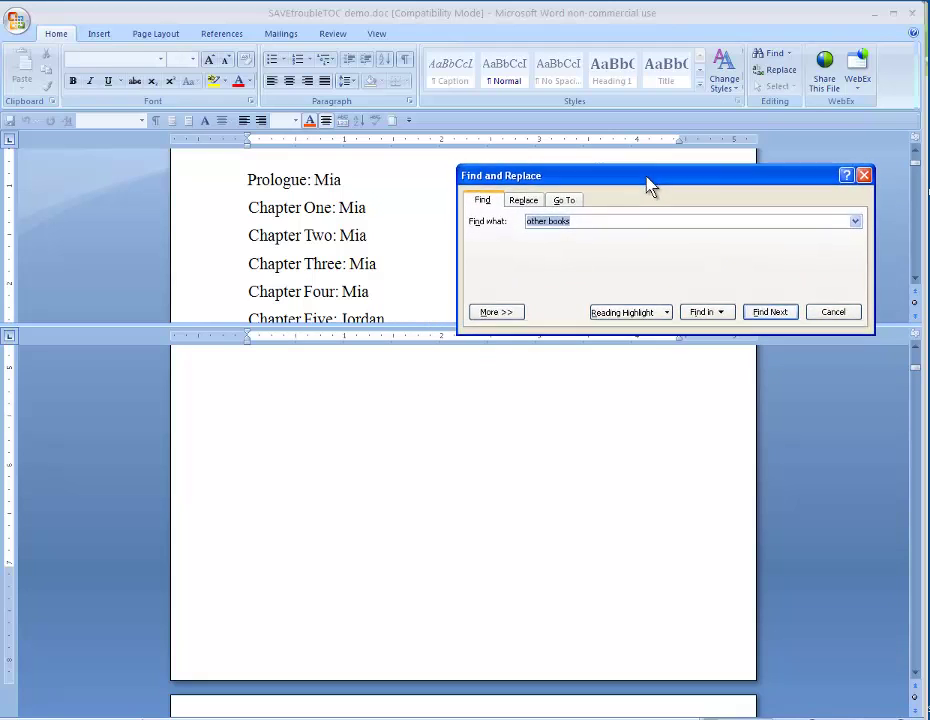
pyautogui.press('BackSpace')
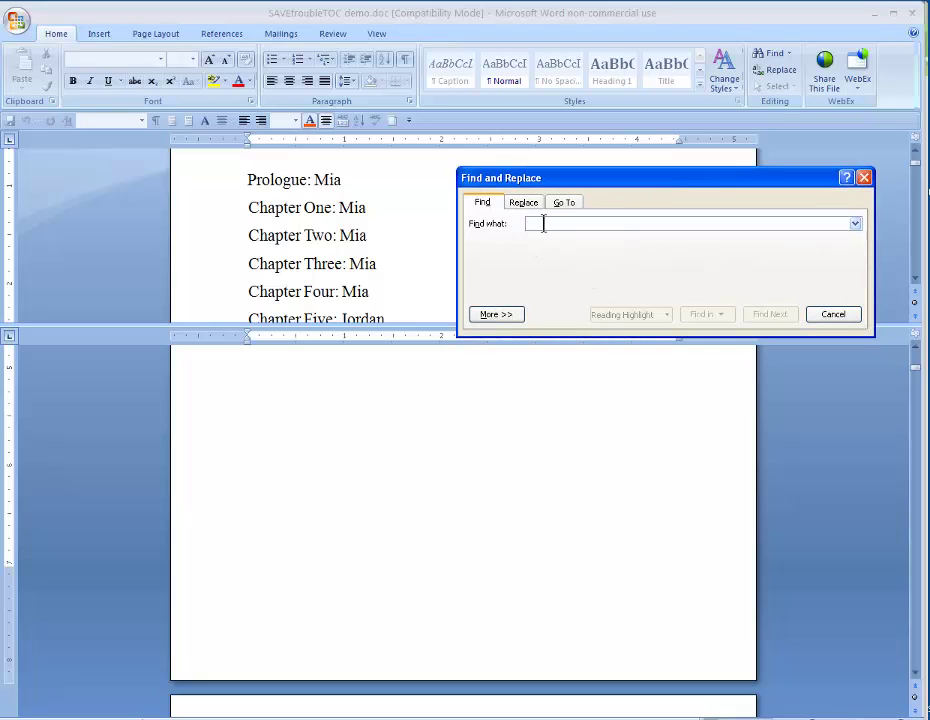
pyautogui.write('pl')
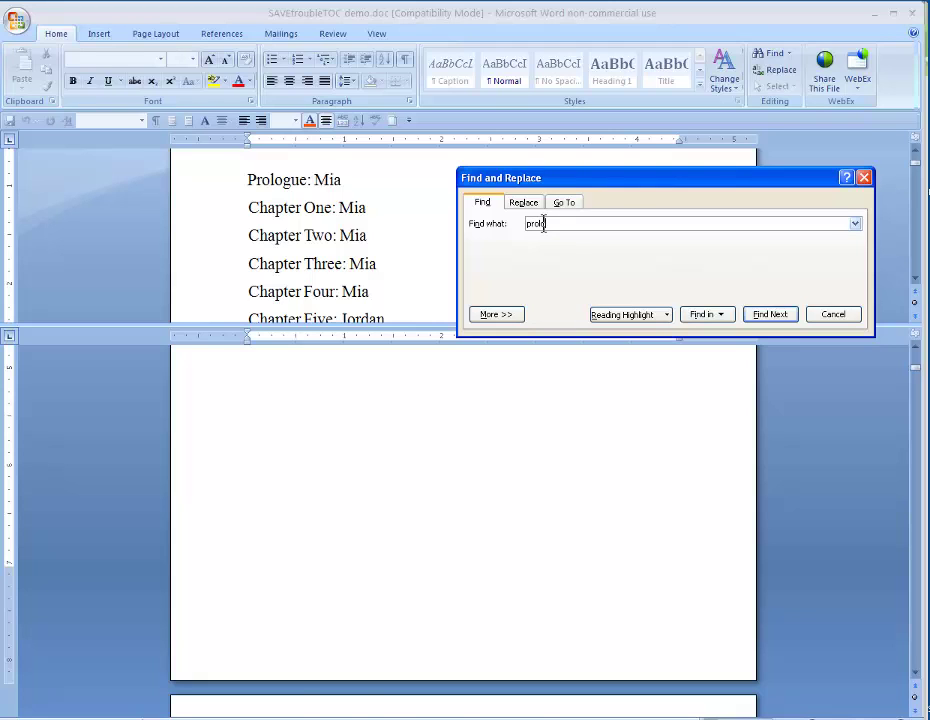
pyautogui.press('Return')
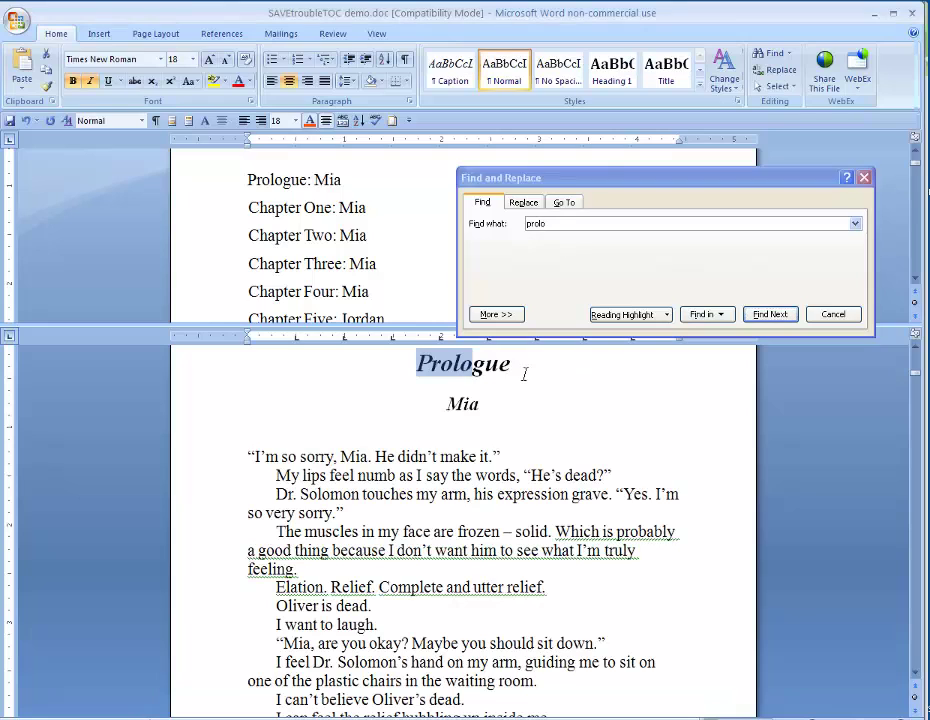
# Select the whole Prologue heading in the lower pane and open the Bookmark dialog for it, keeping the heading visible.
pyautogui.click(522, 366)
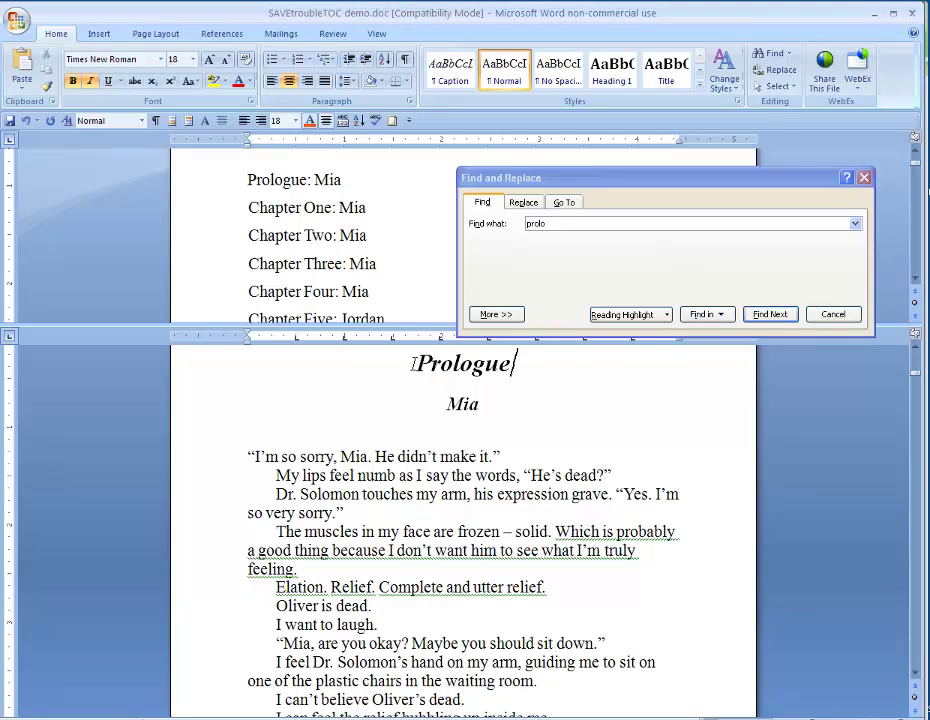
pyautogui.moveTo(418, 366); pyautogui.dragTo(509, 367)
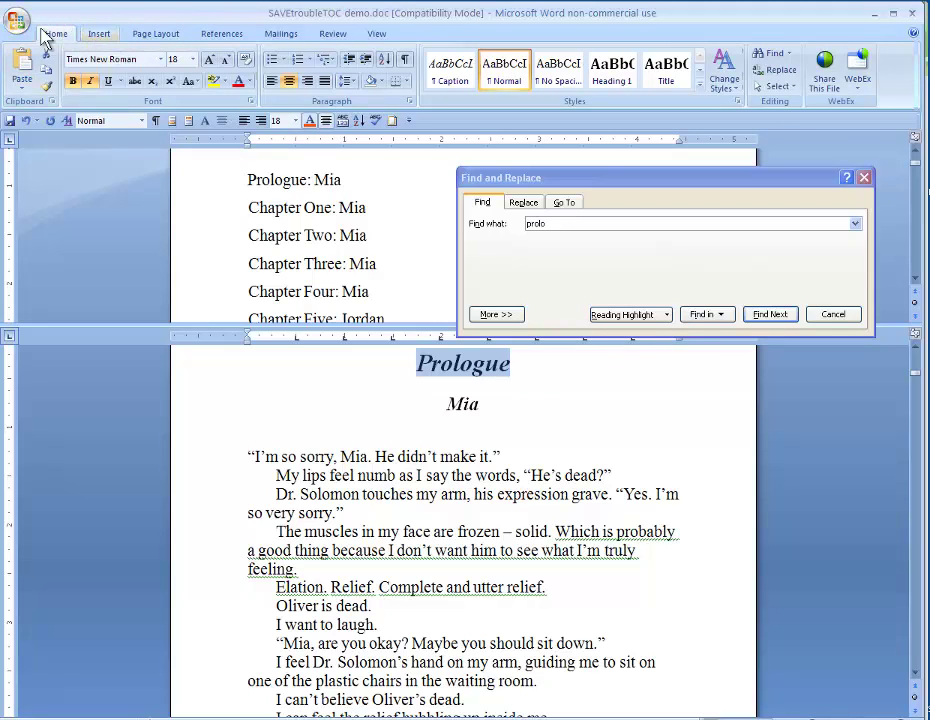
pyautogui.click(100, 36)
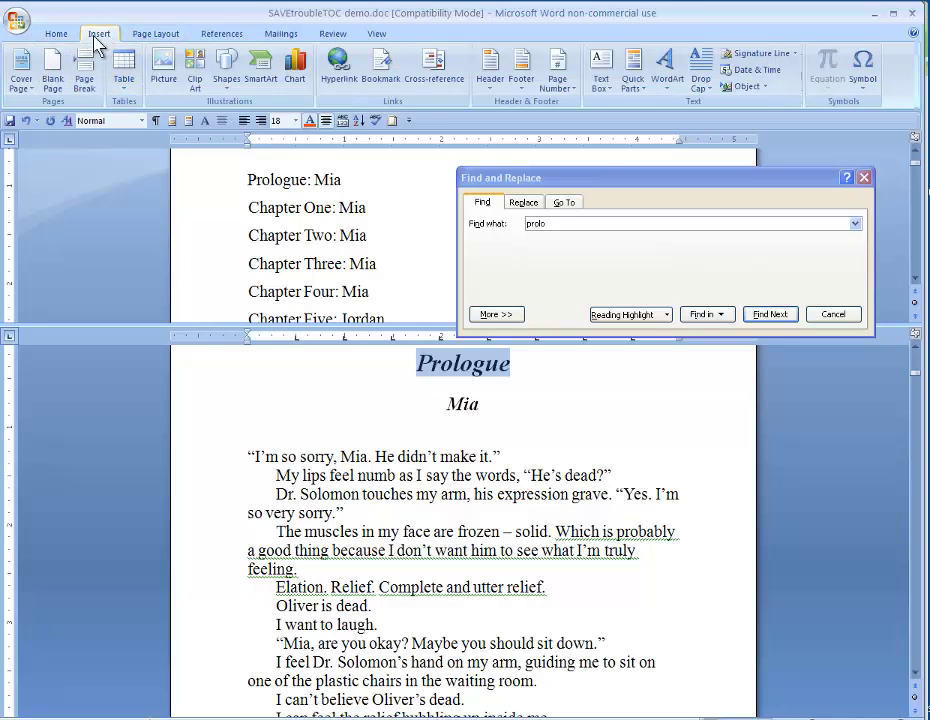
pyautogui.click(383, 80)
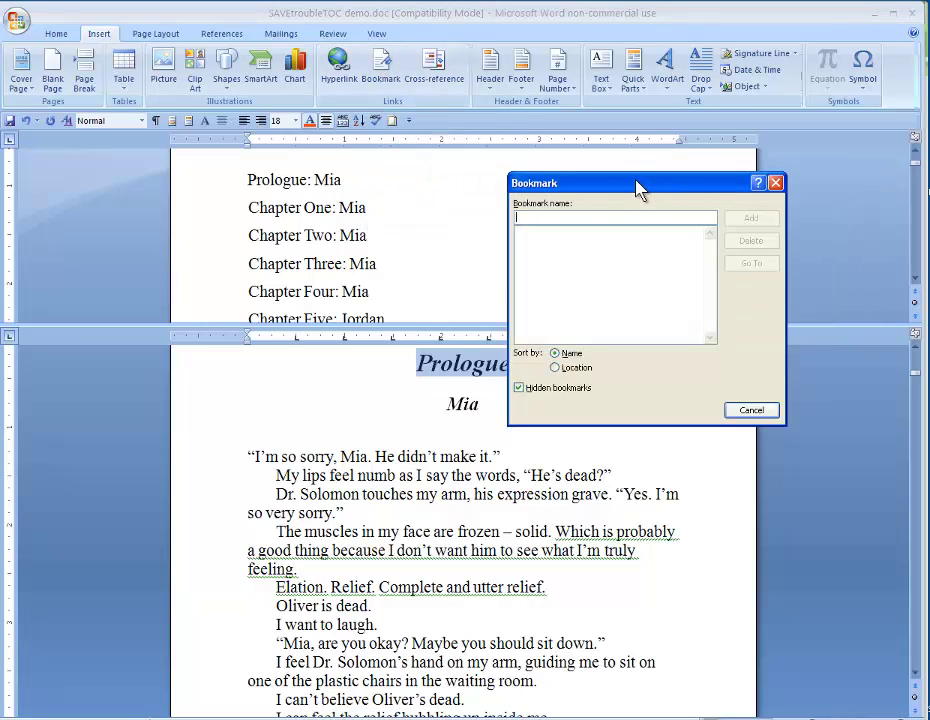
pyautogui.moveTo(637, 191); pyautogui.dragTo(669, 250)
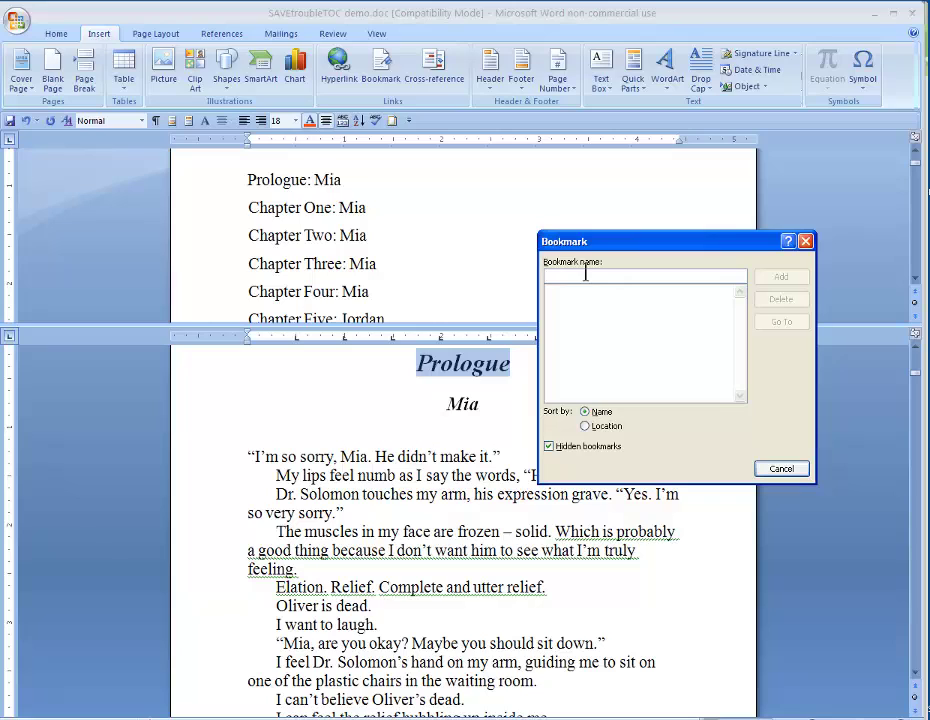
pyautogui.write('prologue')
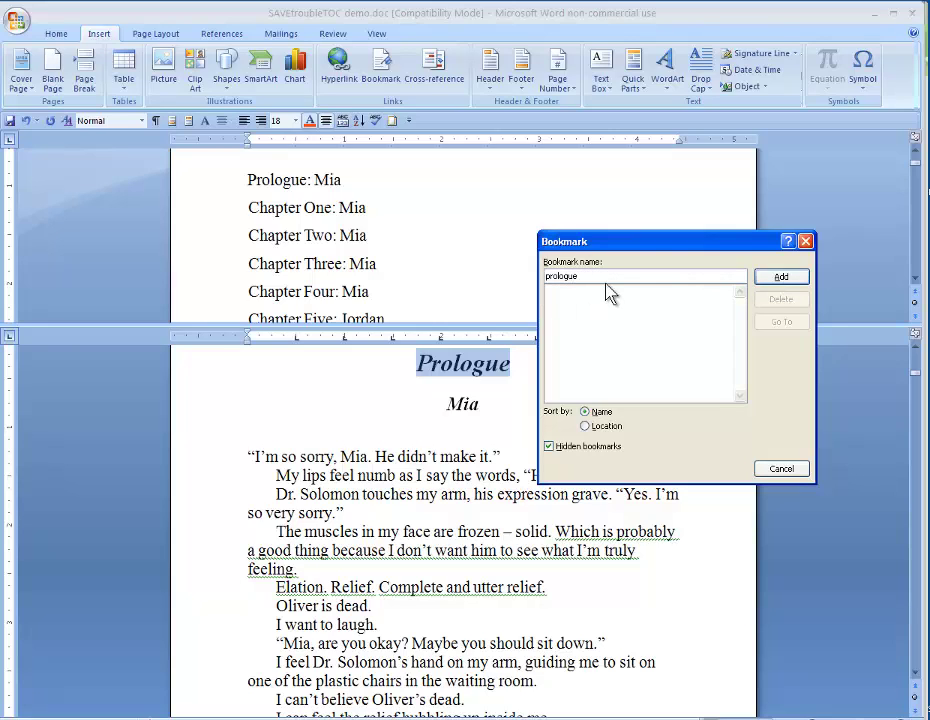
pyautogui.press('BackSpace')
pyautogui.press('BackSpace')
pyautogui.press('BackSpace')
pyautogui.press('BackSpace')
pyautogui.press('BackSpace')
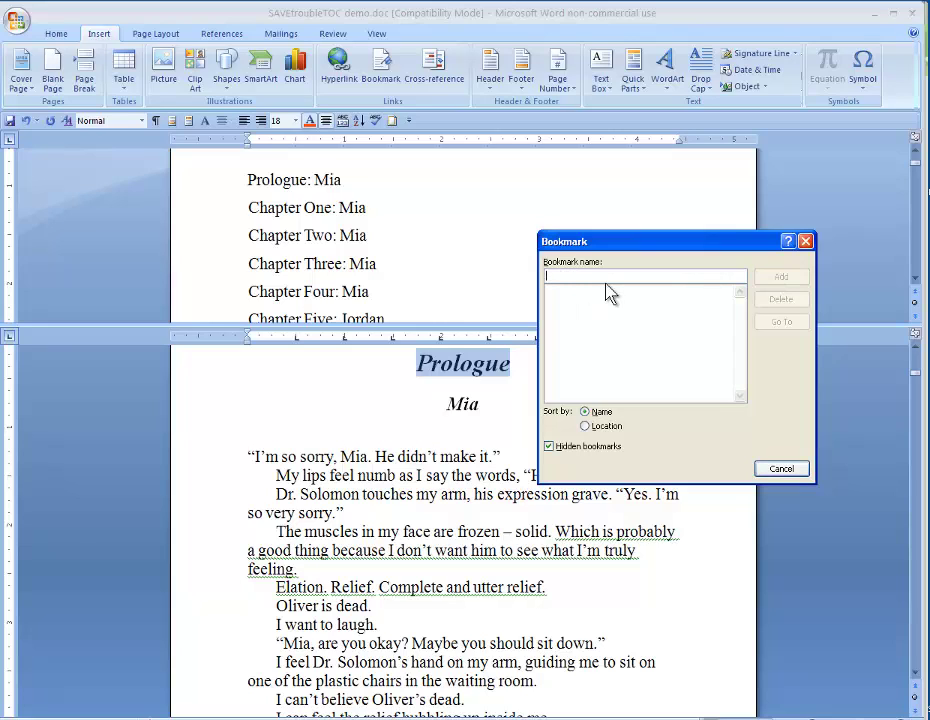
pyautogui.write('this is my')
# Replace the draft bookmark name with "prologue" and add the bookmark to the Prologue heading.
pyautogui.moveTo(578, 276); pyautogui.dragTo(530, 288)
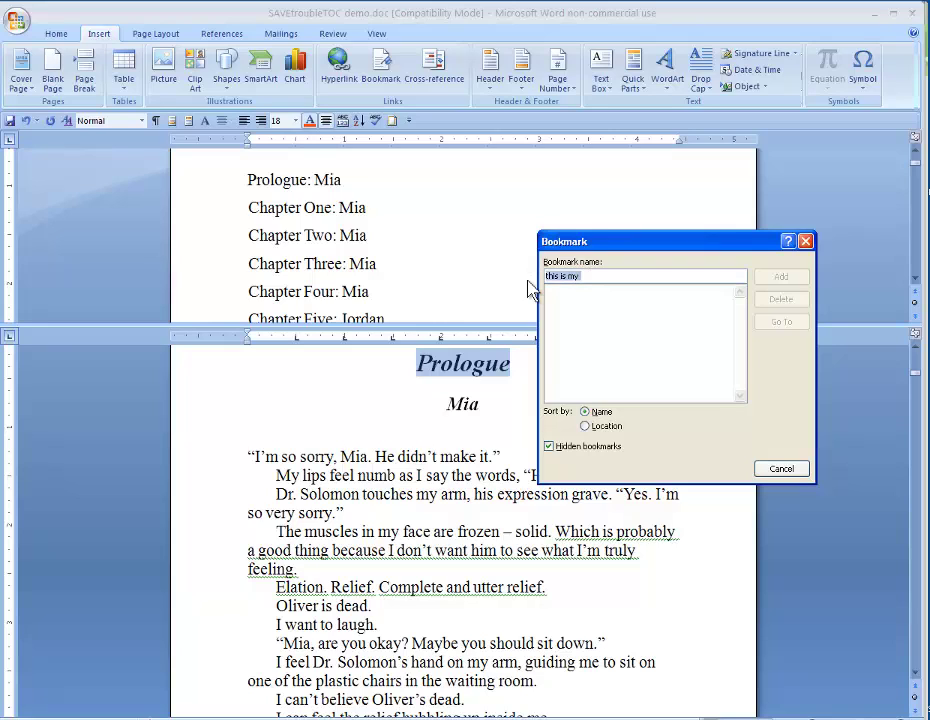
pyautogui.write('prologue')
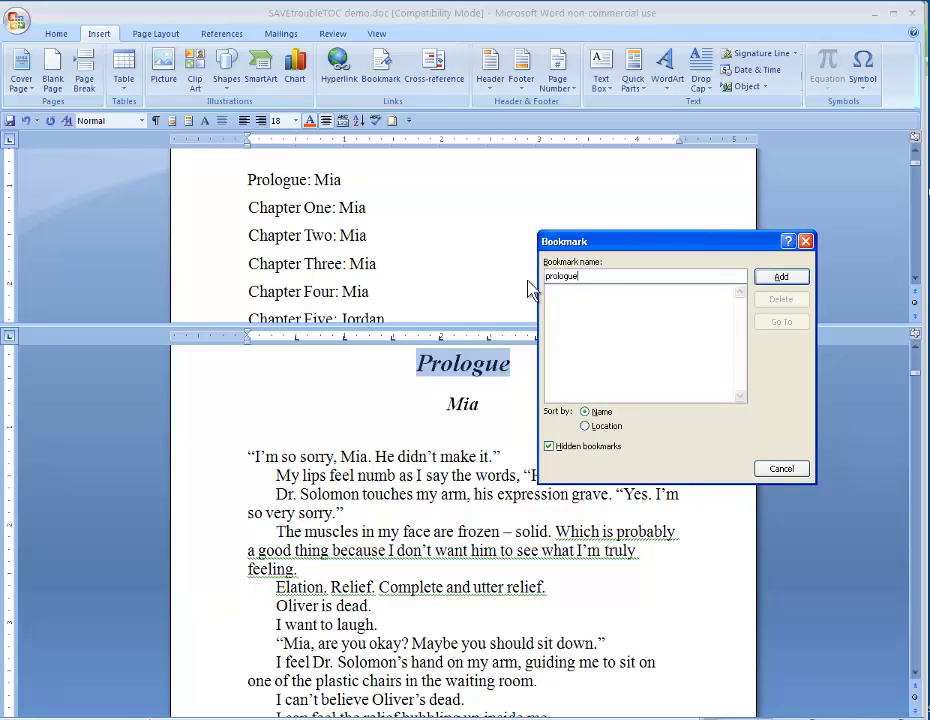
pyautogui.click(781, 277)
# Search for "chapter" in the lower pane, starting from the end of the Prologue heading.
pyautogui.hotkey('ctrl', 'f')
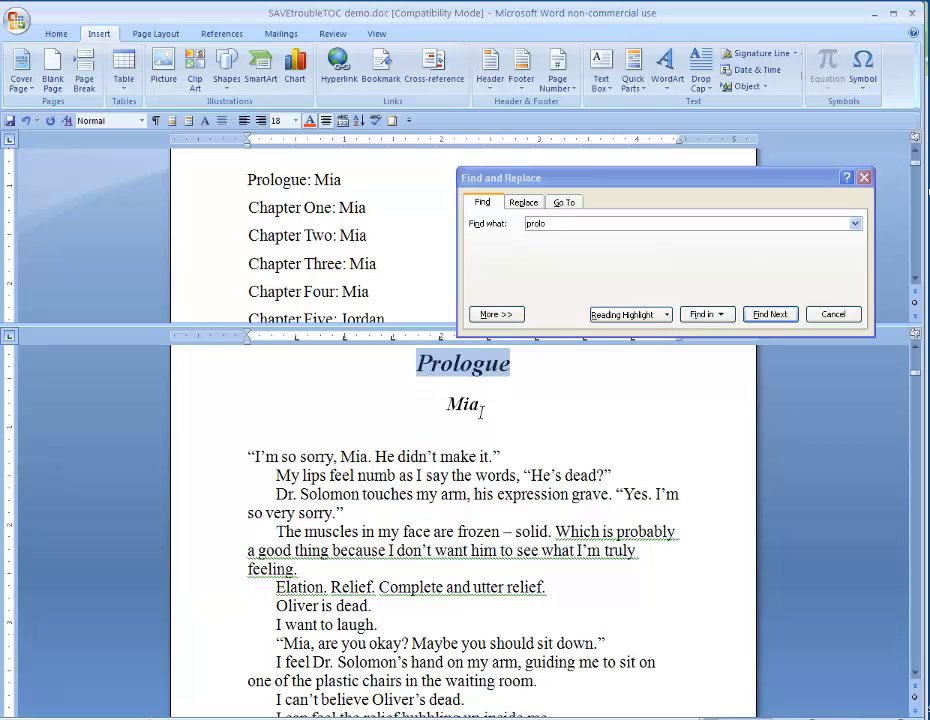
pyautogui.click(550, 226)
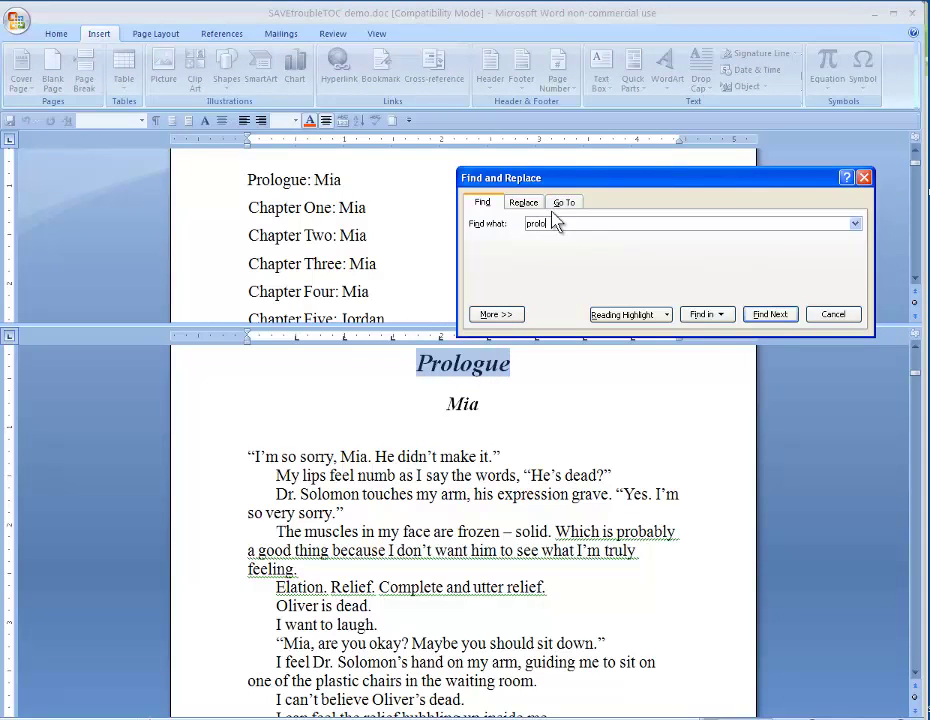
pyautogui.moveTo(552, 223); pyautogui.dragTo(521, 225)
pyautogui.click(527, 368)
pyautogui.click(527, 368)
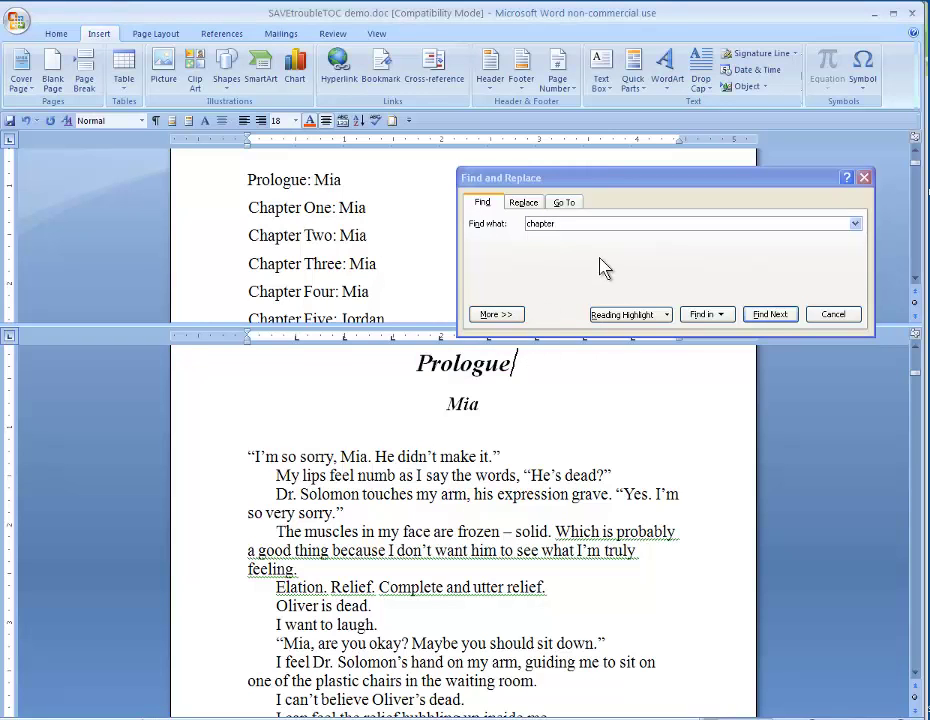
pyautogui.click(585, 224)
pyautogui.click(769, 316)
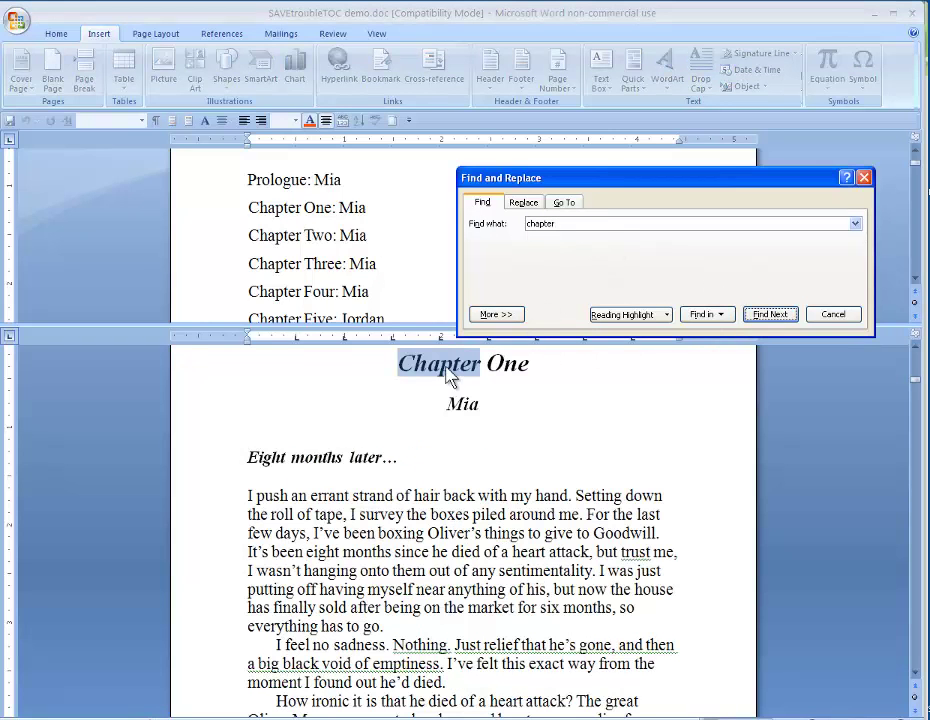
# Select the whole Chapter One heading and open the Bookmark dialog for it.
pyautogui.moveTo(398, 366); pyautogui.dragTo(527, 363)
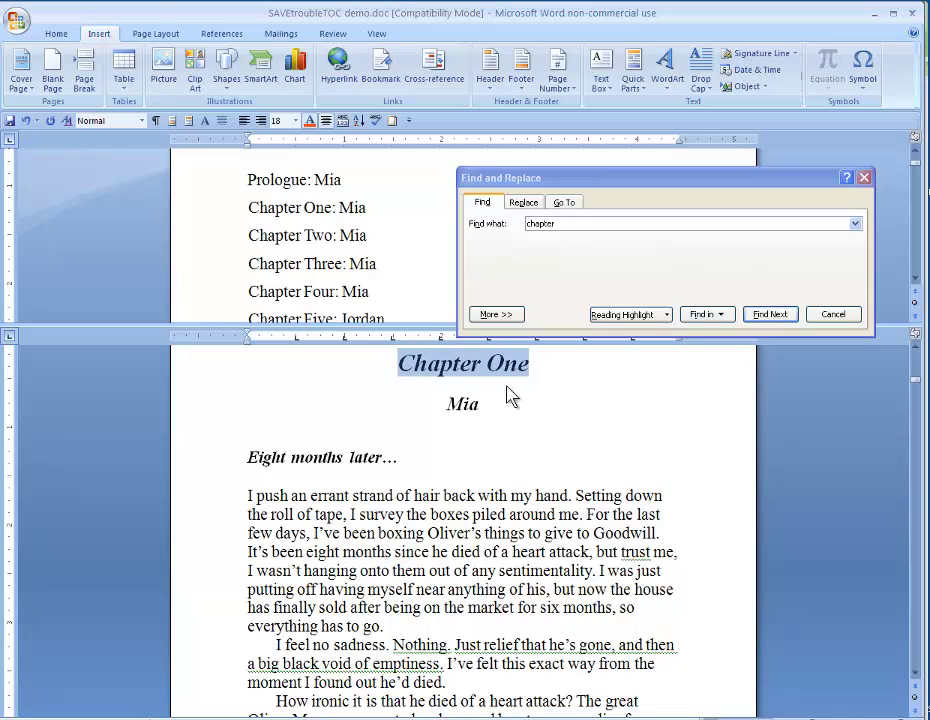
pyautogui.click(385, 80)
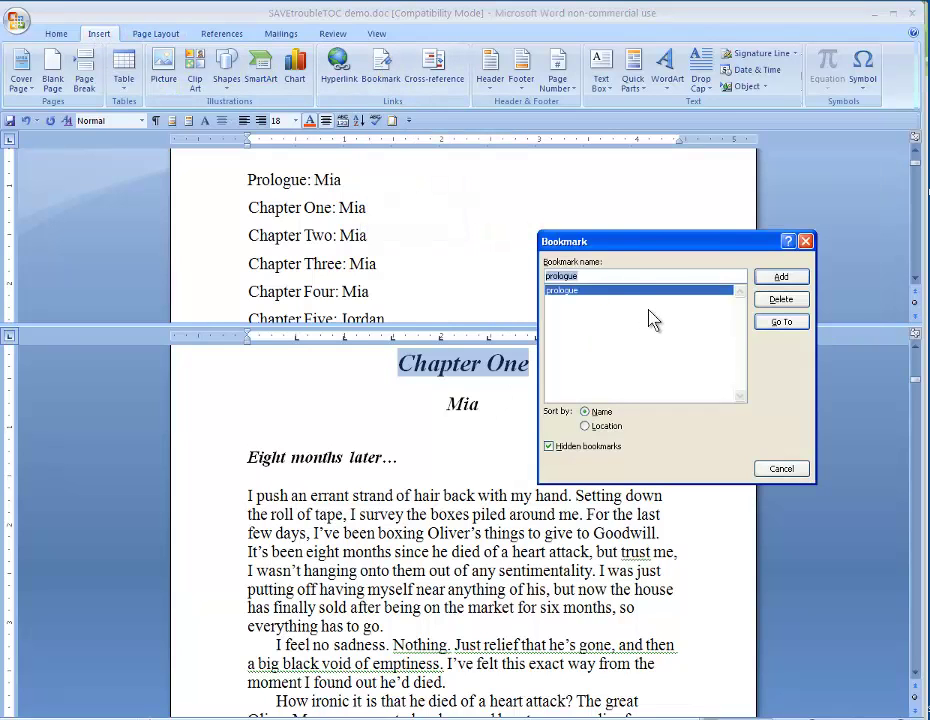
pyautogui.write('chapter')
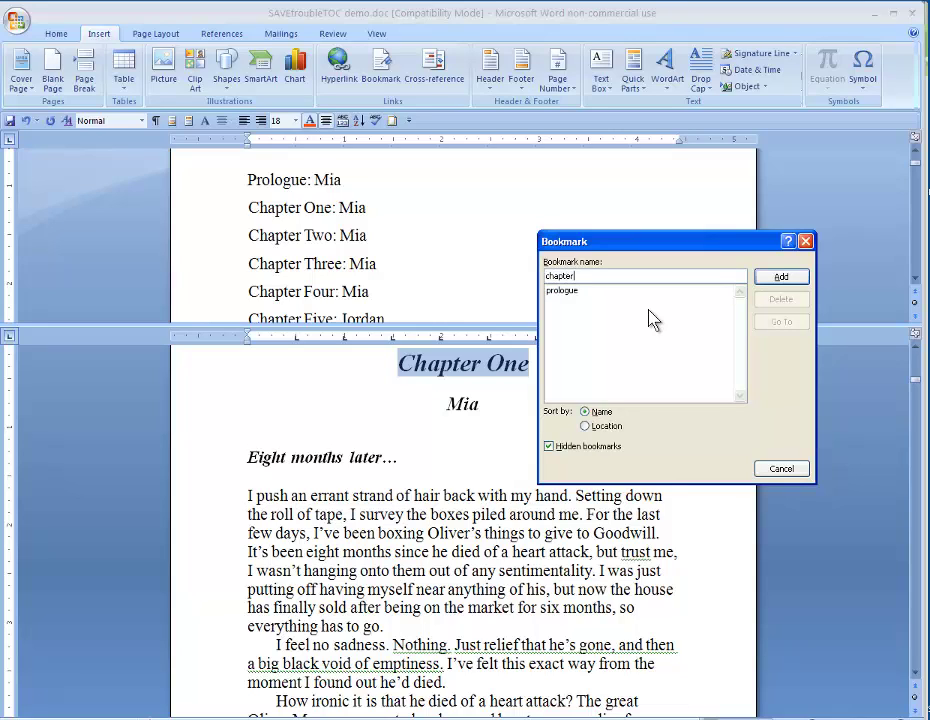
pyautogui.write(' one')
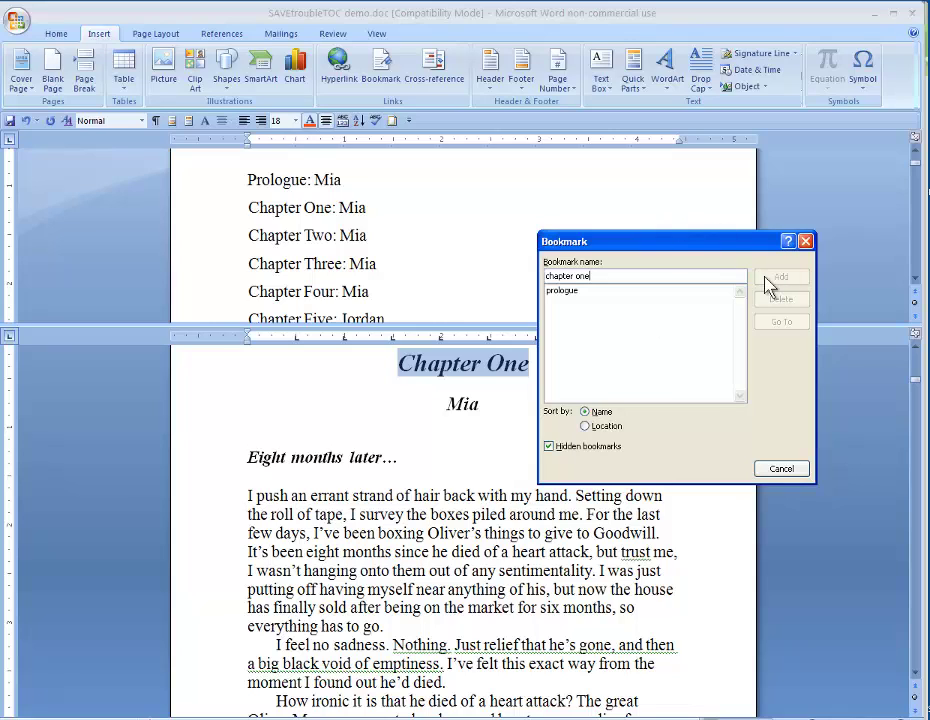
pyautogui.press('BackSpace')
pyautogui.press('BackSpace')
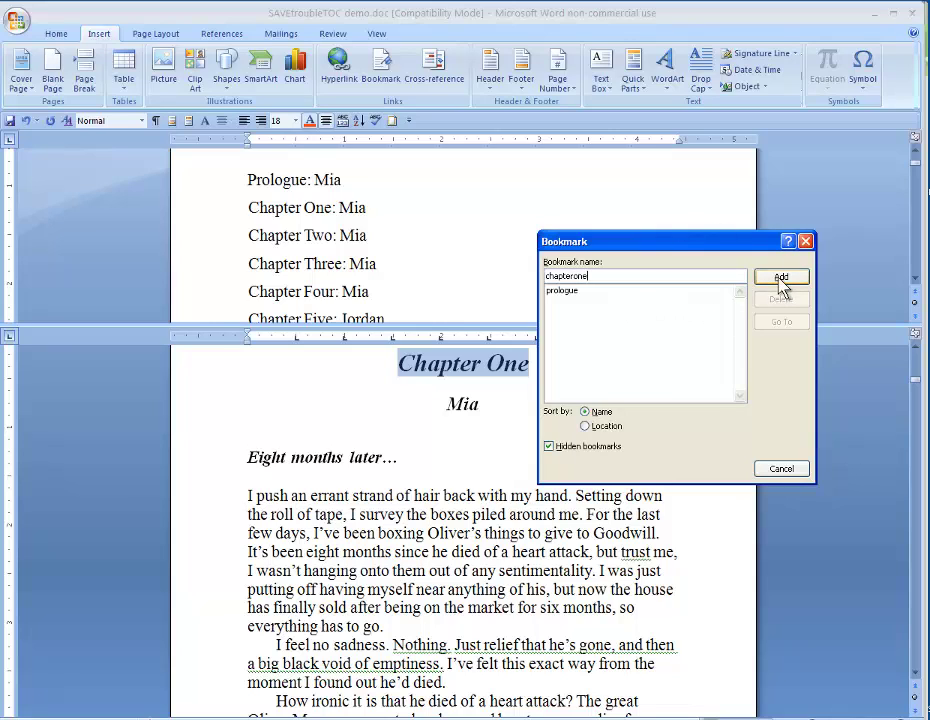
pyautogui.doubleClick(594, 277)
pyautogui.press('BackSpace')
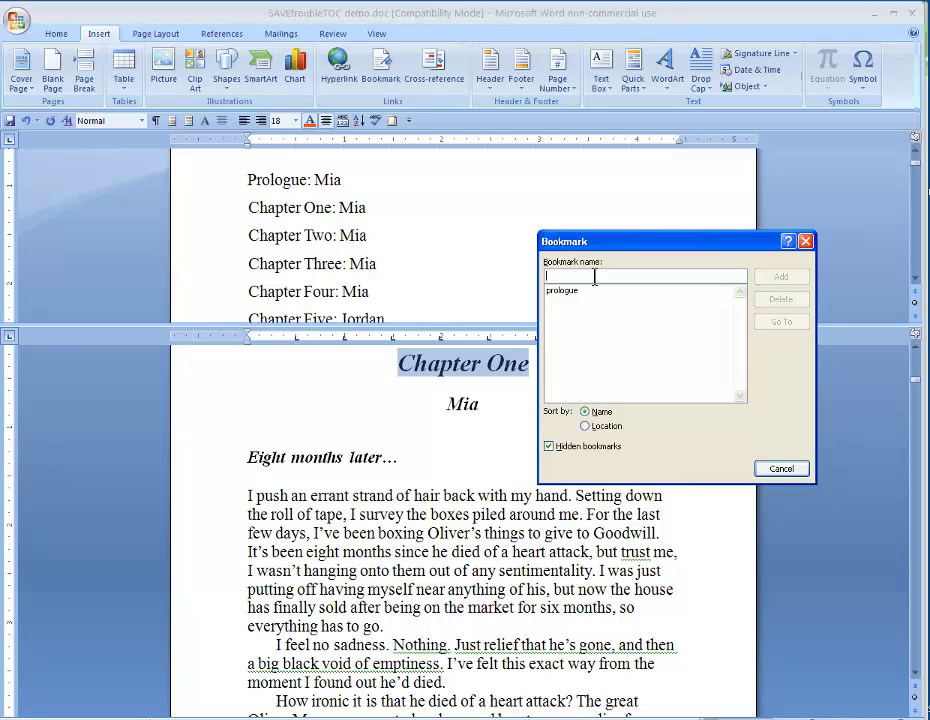
# Add a bookmark named "c1" to the selected Chapter One heading.
pyautogui.write('c1')
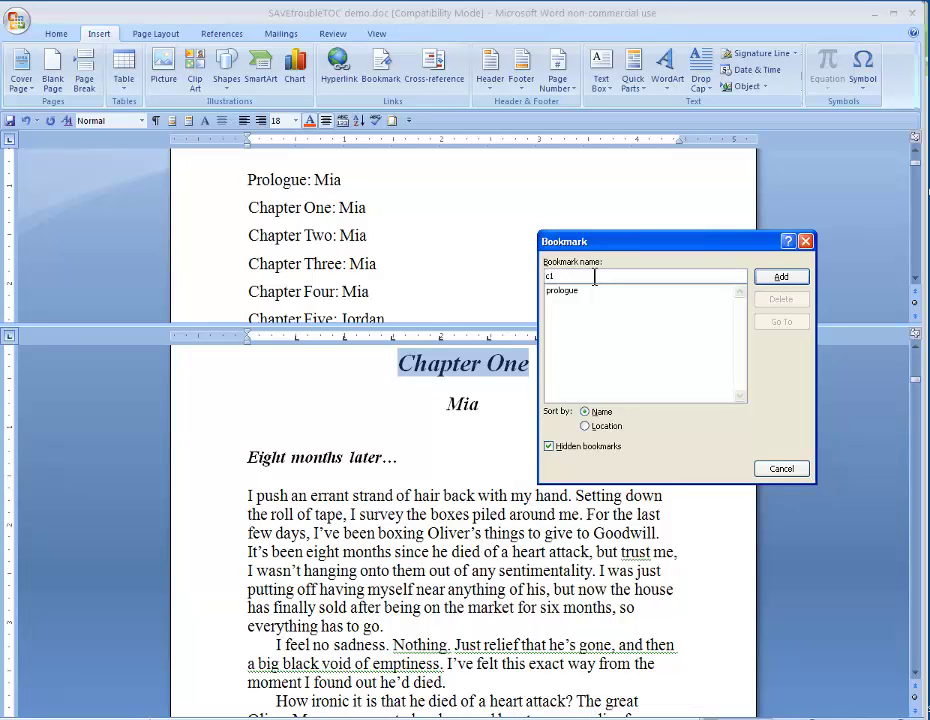
pyautogui.click(781, 276)
# Find the Chapter Two heading by continuing the "chapter" search and bookmark the whole heading as "c2".
pyautogui.hotkey('ctrl', 'f')
pyautogui.click(540, 368)
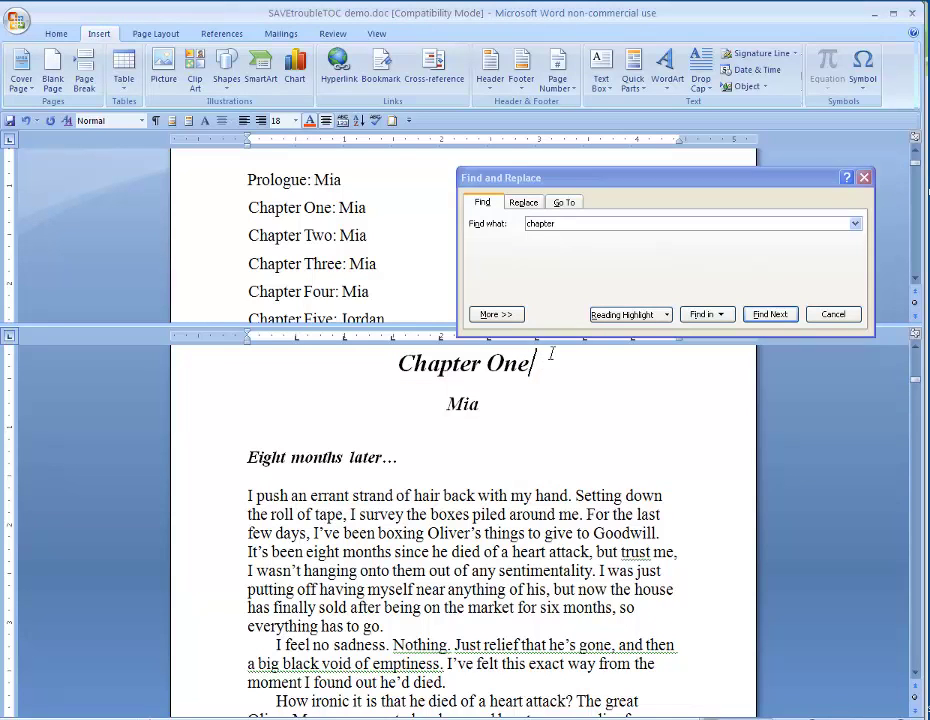
pyautogui.click(583, 224)
pyautogui.click(766, 316)
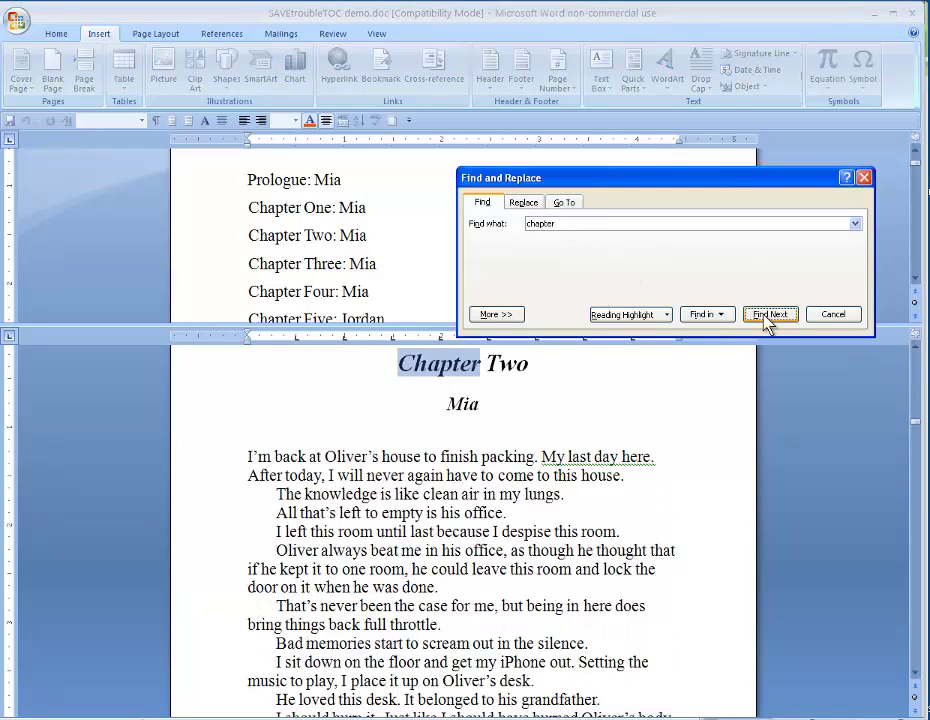
pyautogui.click(536, 364)
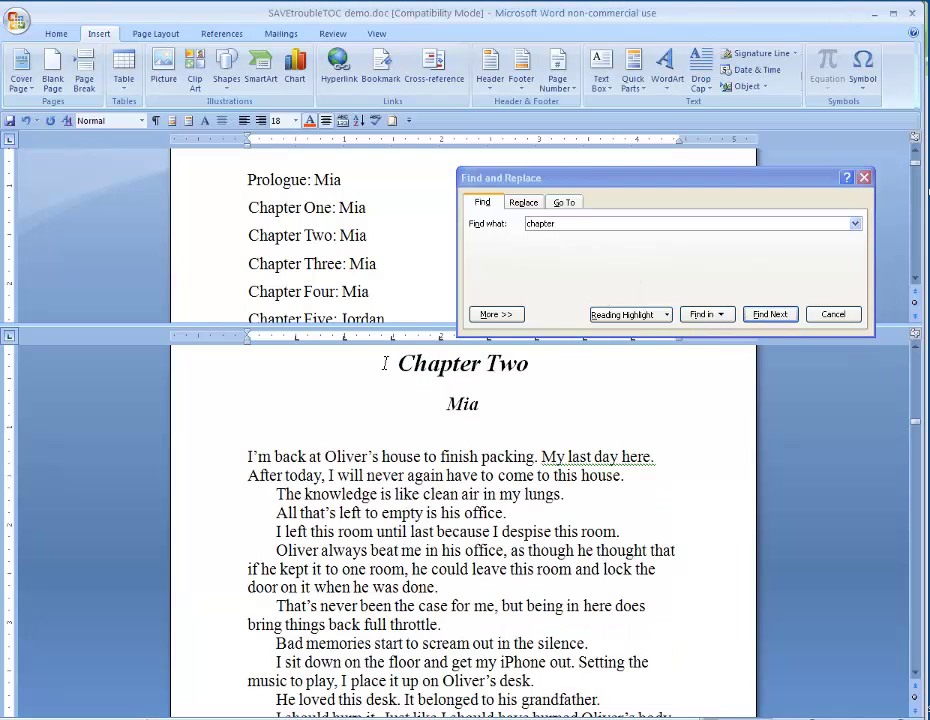
pyautogui.moveTo(384, 363); pyautogui.dragTo(527, 365)
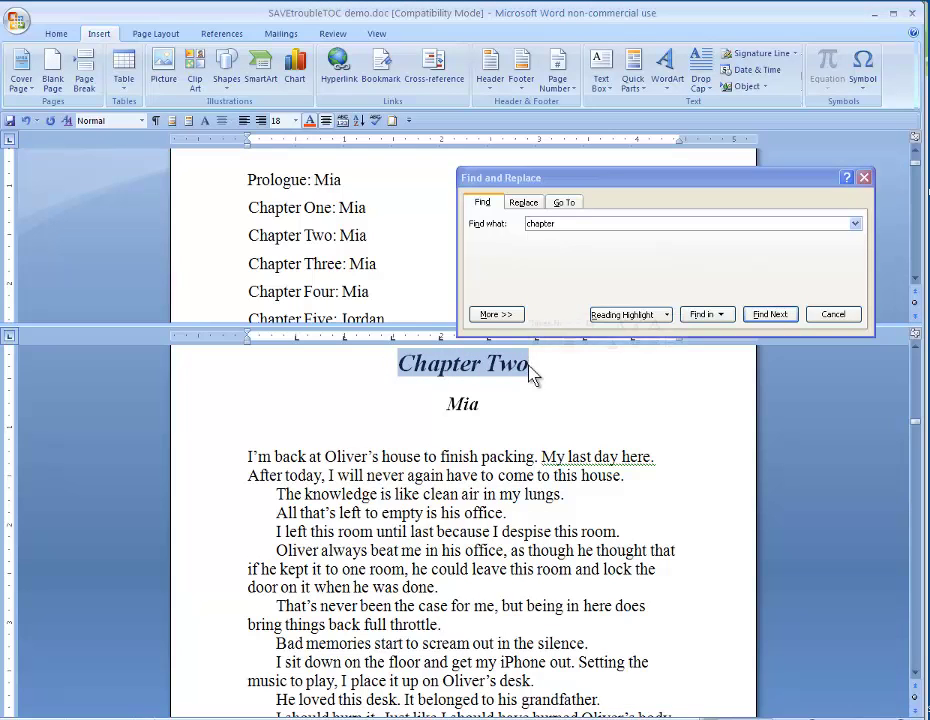
pyautogui.click(380, 70)
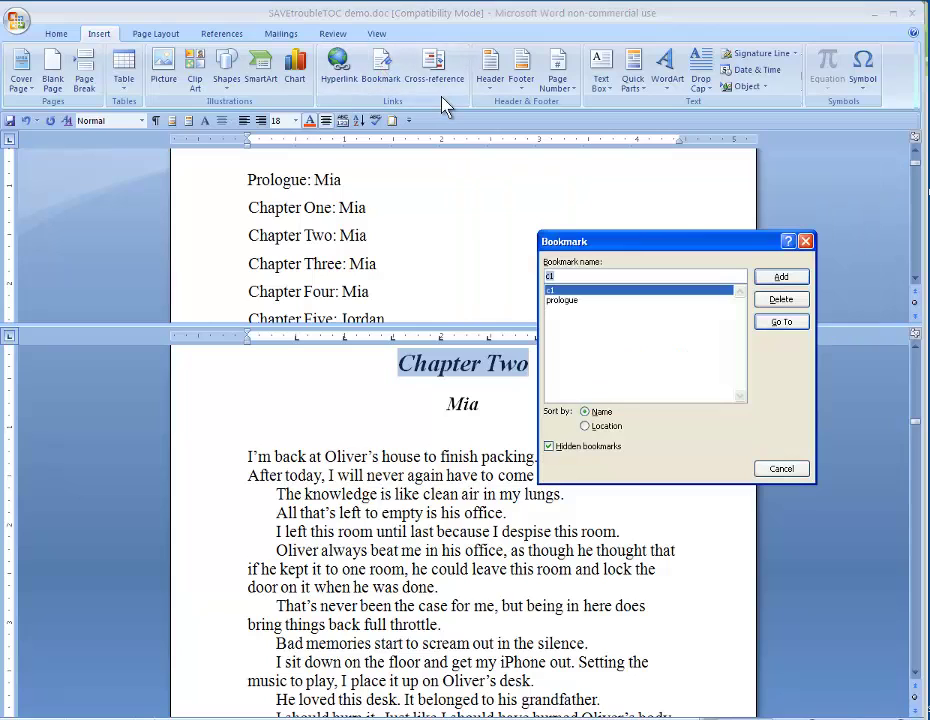
pyautogui.write('c2')
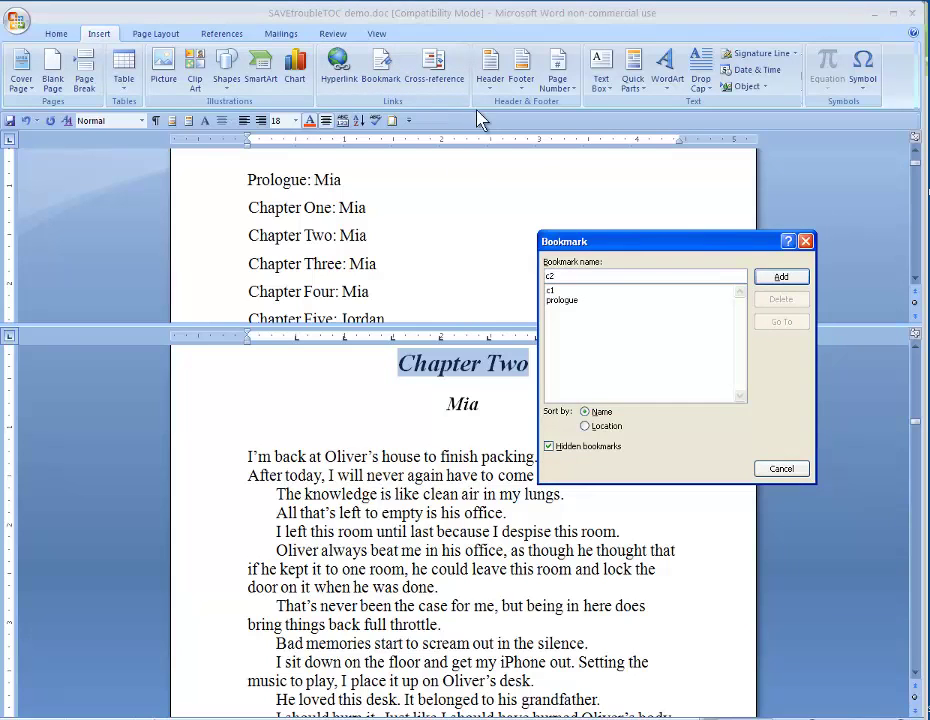
pyautogui.click(770, 277)
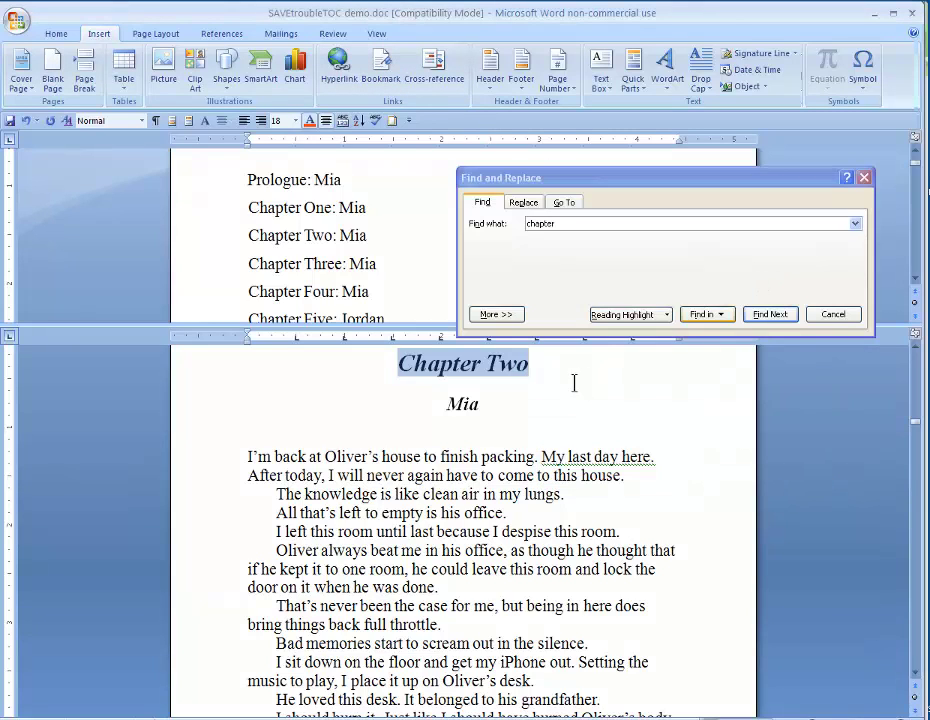
# Find the Chapter Three heading with the same search and bookmark the whole heading as "c3".
pyautogui.click(539, 364)
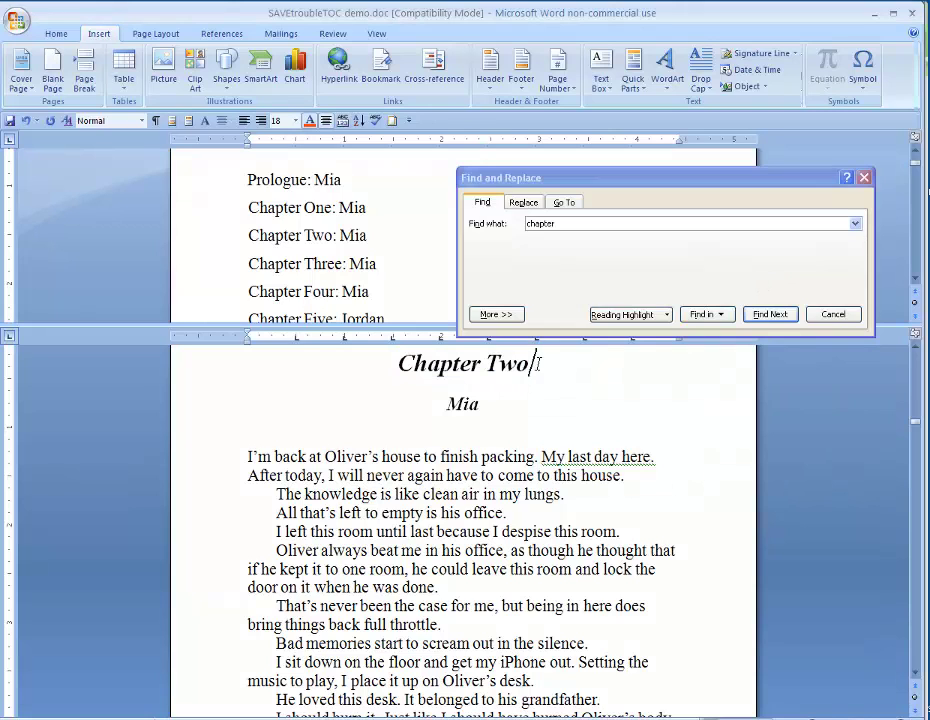
pyautogui.click(768, 315)
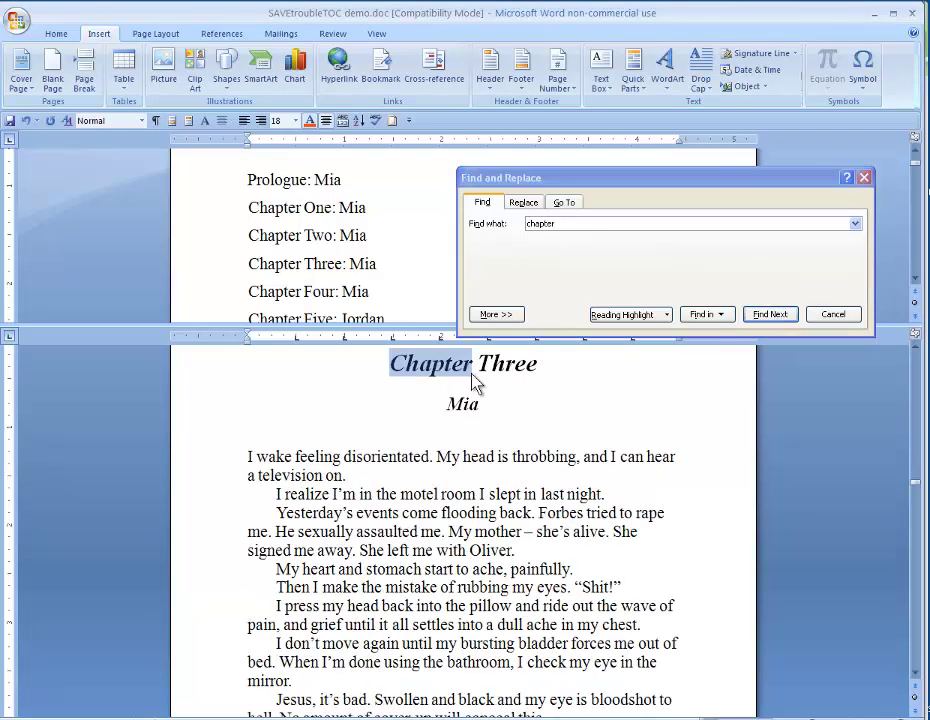
pyautogui.click(393, 363)
pyautogui.moveTo(395, 363); pyautogui.dragTo(540, 364)
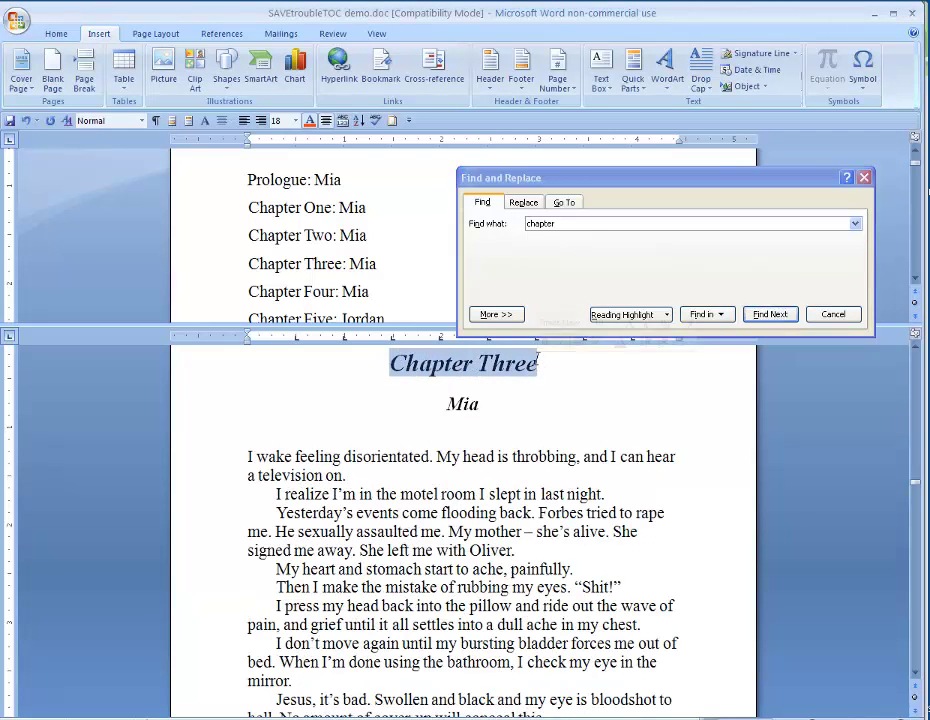
pyautogui.click(391, 80)
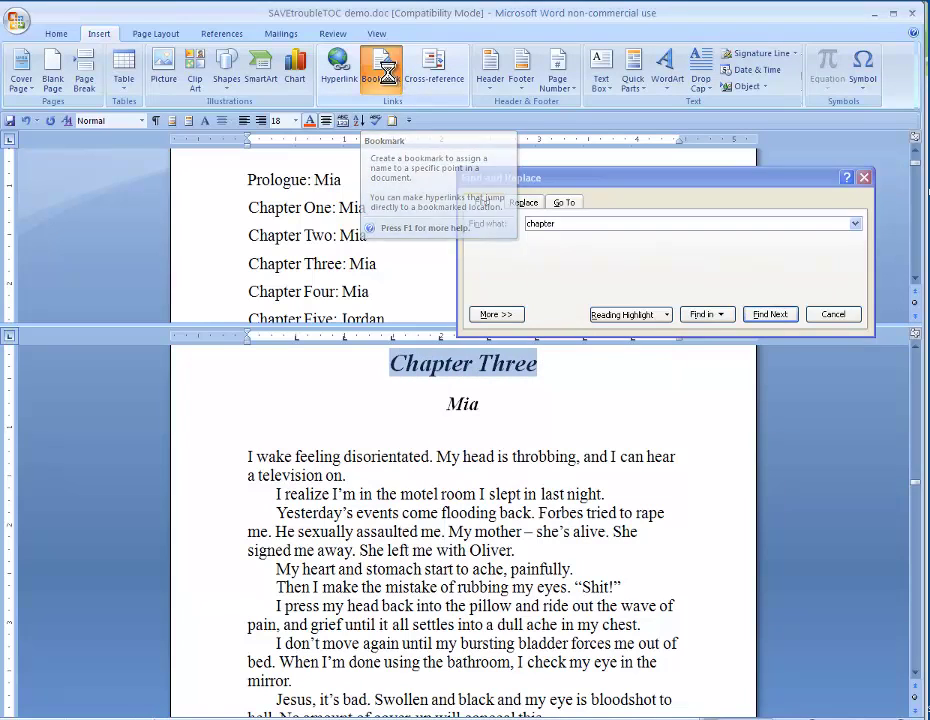
pyautogui.write('c3')
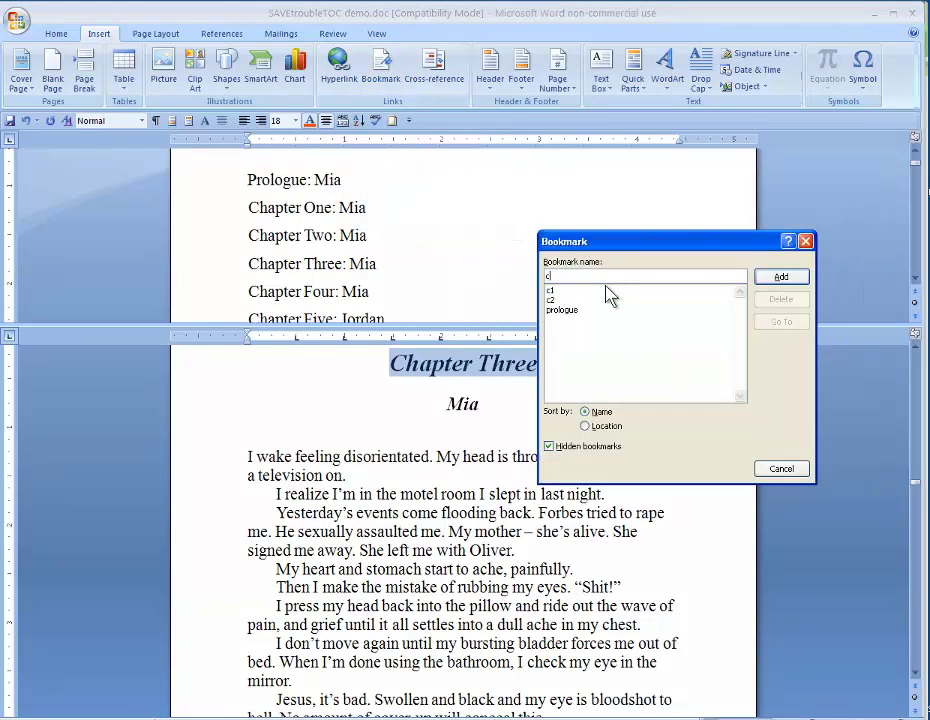
pyautogui.click(776, 276)
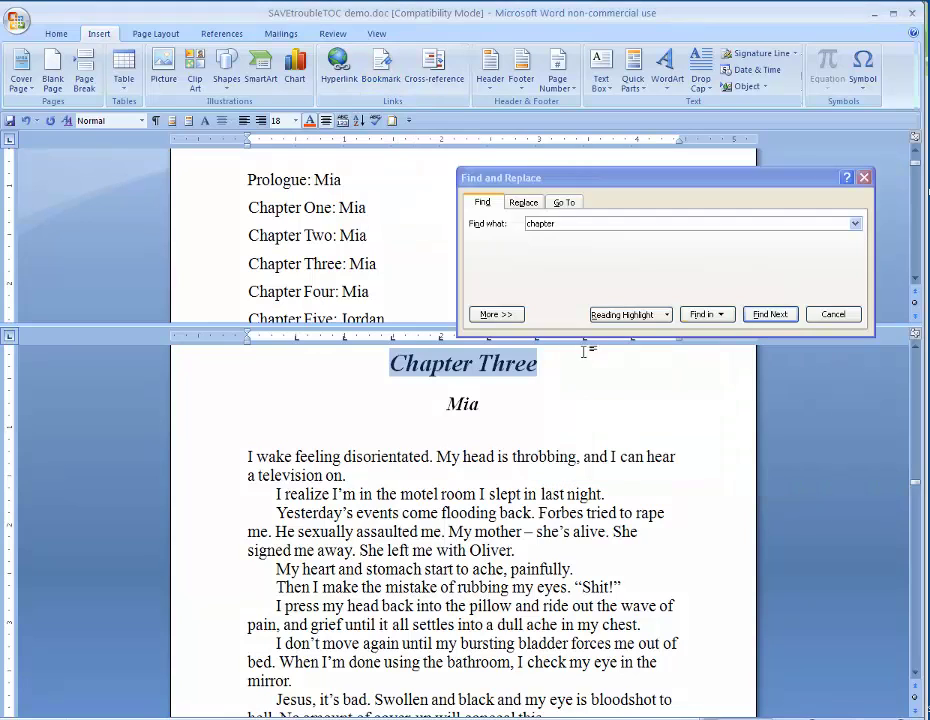
# Find the Chapter Four heading by continuing the "chapter" search and bookmark the whole heading as "c4".
pyautogui.click(588, 360)
pyautogui.click(767, 314)
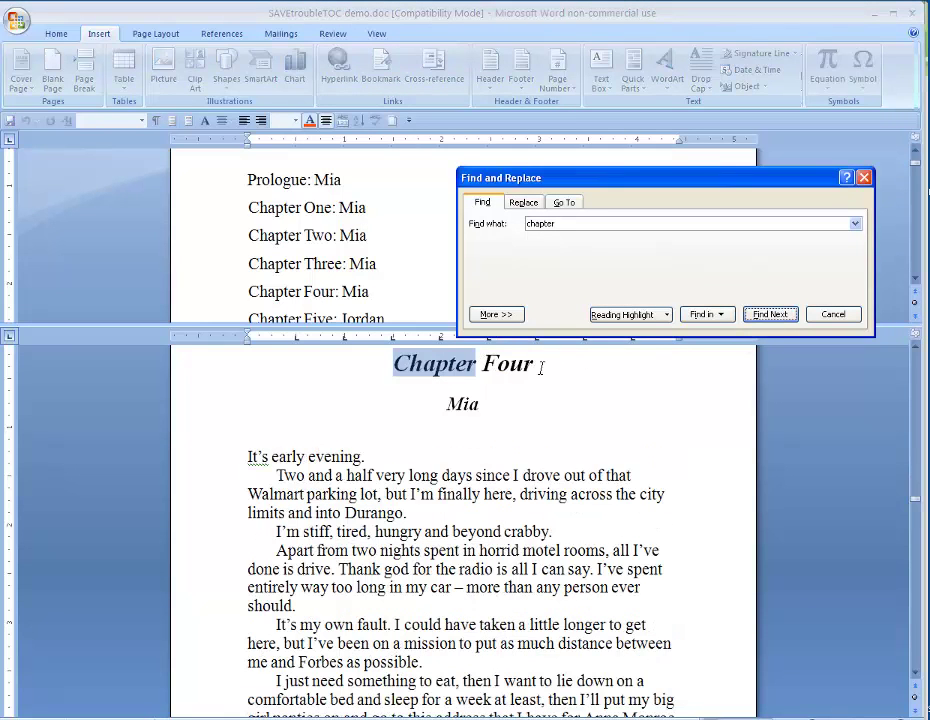
pyautogui.click(400, 368)
pyautogui.moveTo(398, 365); pyautogui.dragTo(534, 366)
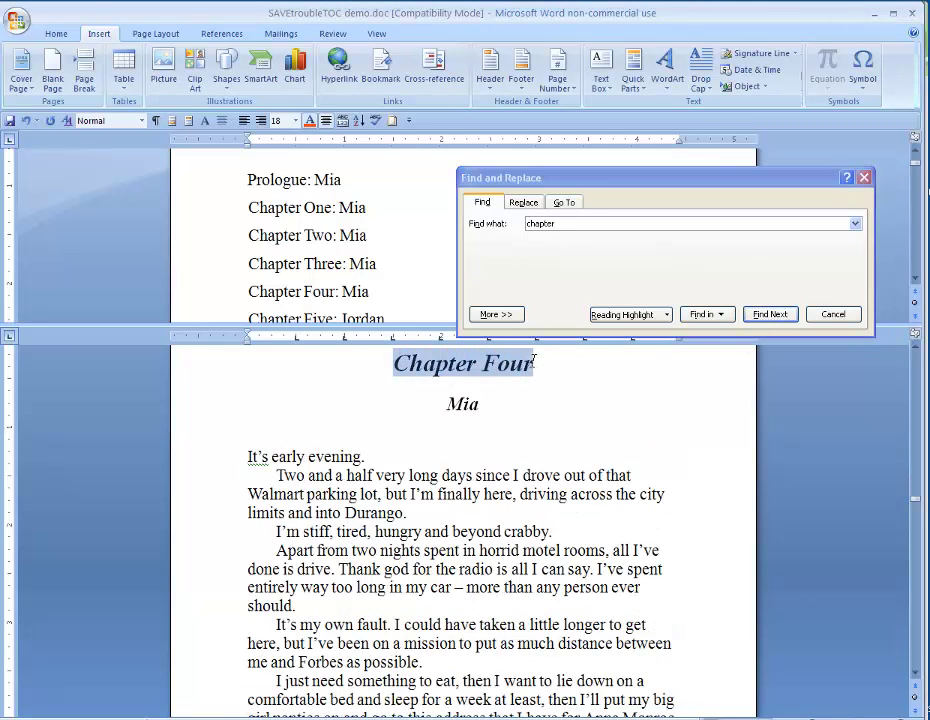
pyautogui.click(381, 66)
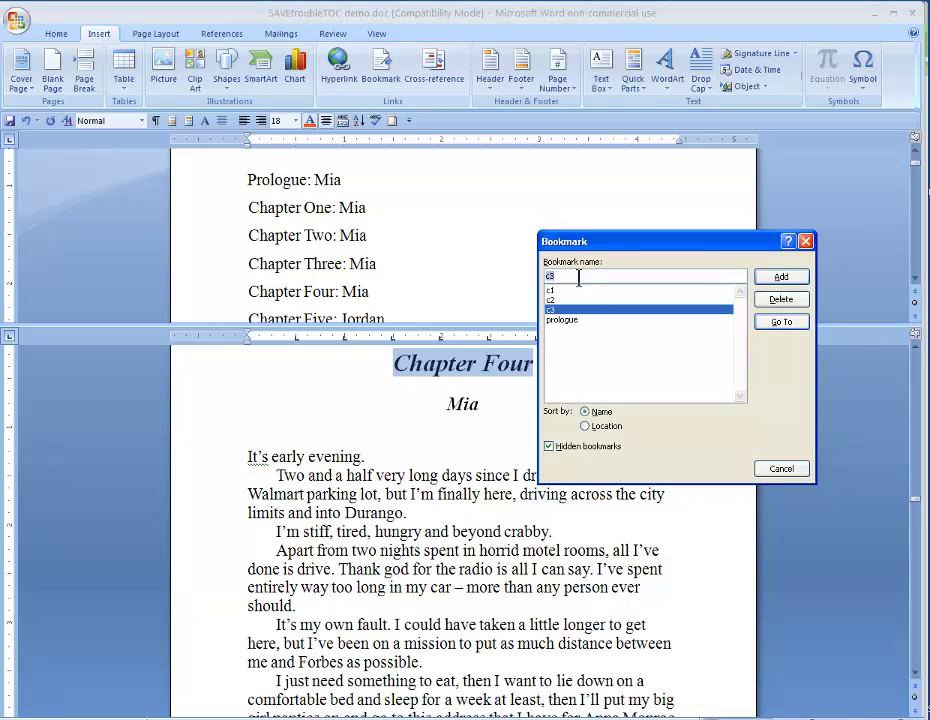
pyautogui.write('c')
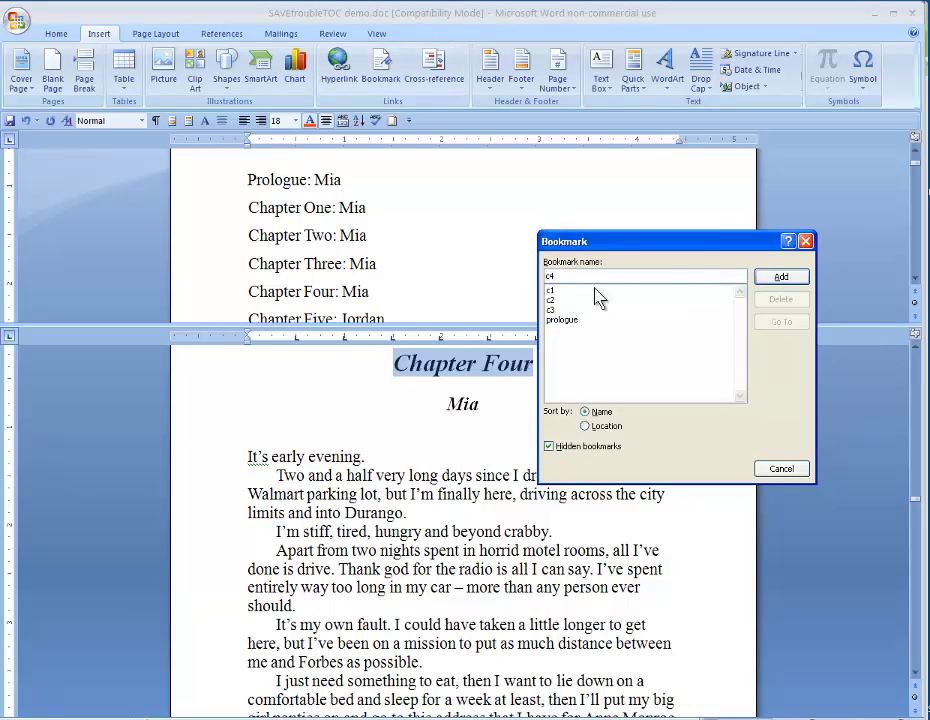
pyautogui.click(781, 277)
# Continue the "chapter" search to the Chapter Five heading and select the whole heading.
pyautogui.click(532, 365)
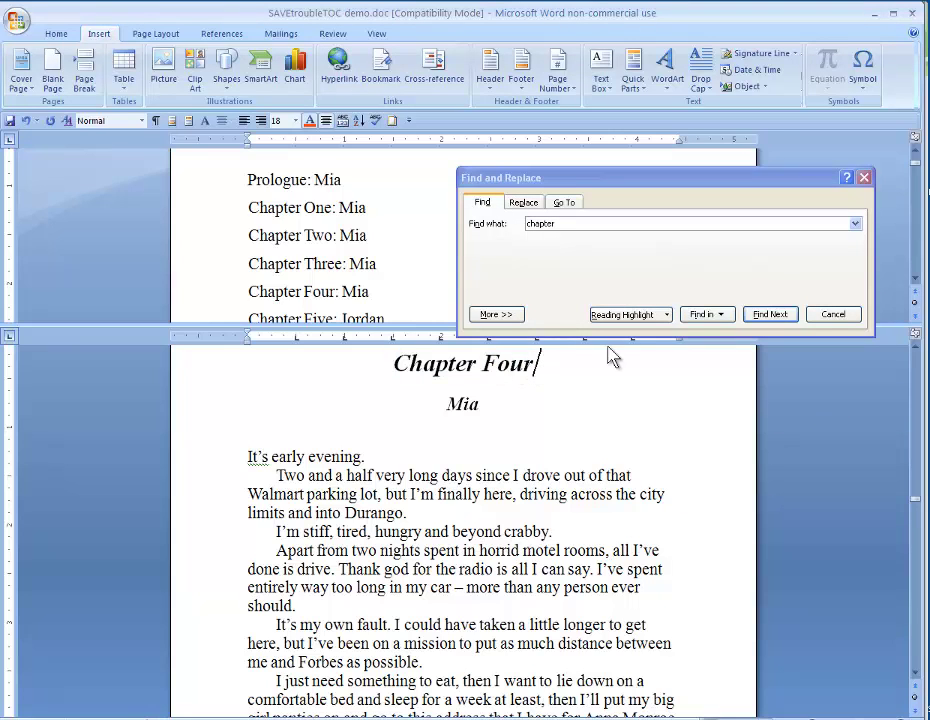
pyautogui.click(770, 314)
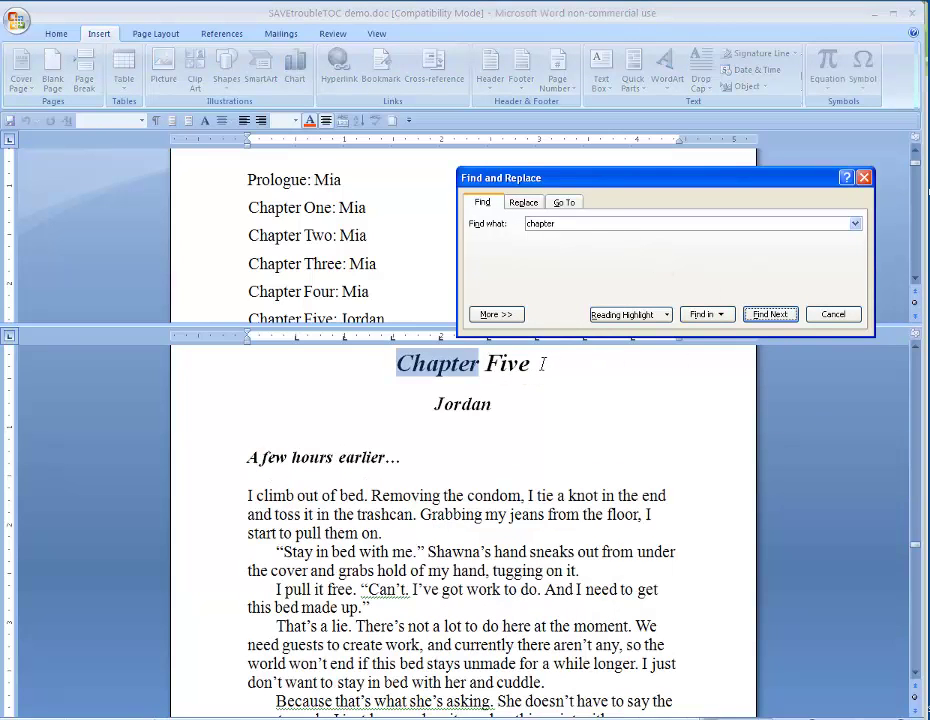
pyautogui.moveTo(398, 364); pyautogui.dragTo(531, 368)
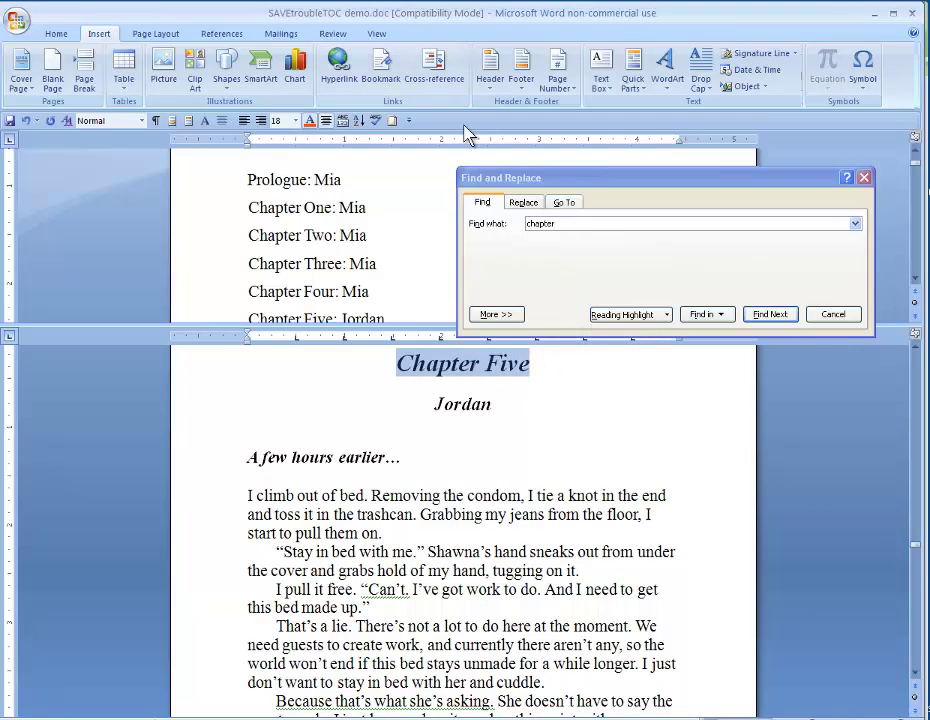
pyautogui.click(464, 364)
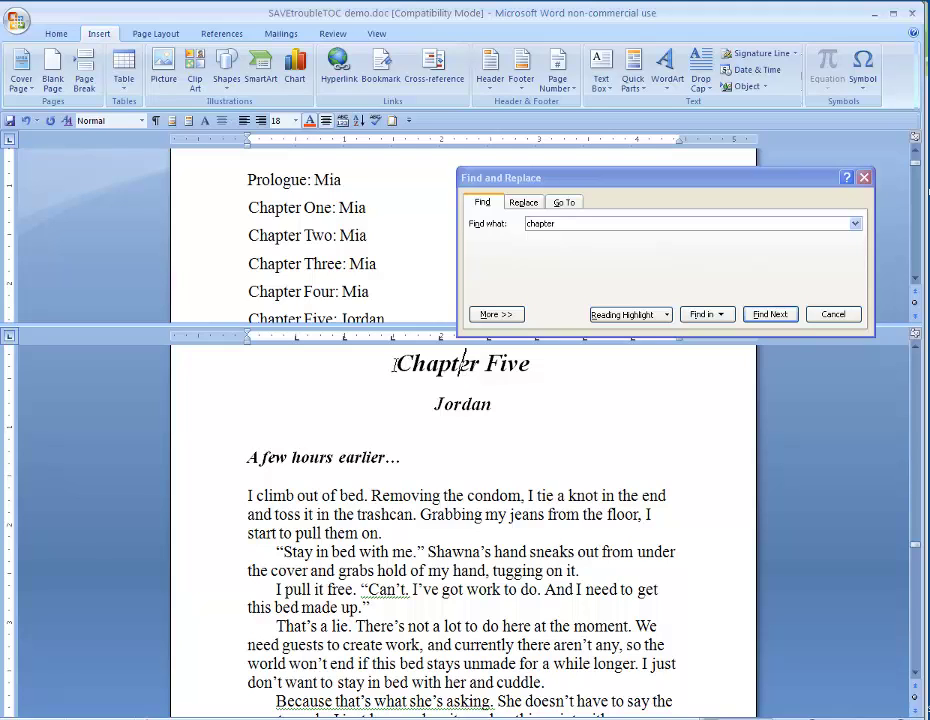
pyautogui.moveTo(394, 364); pyautogui.dragTo(521, 363)
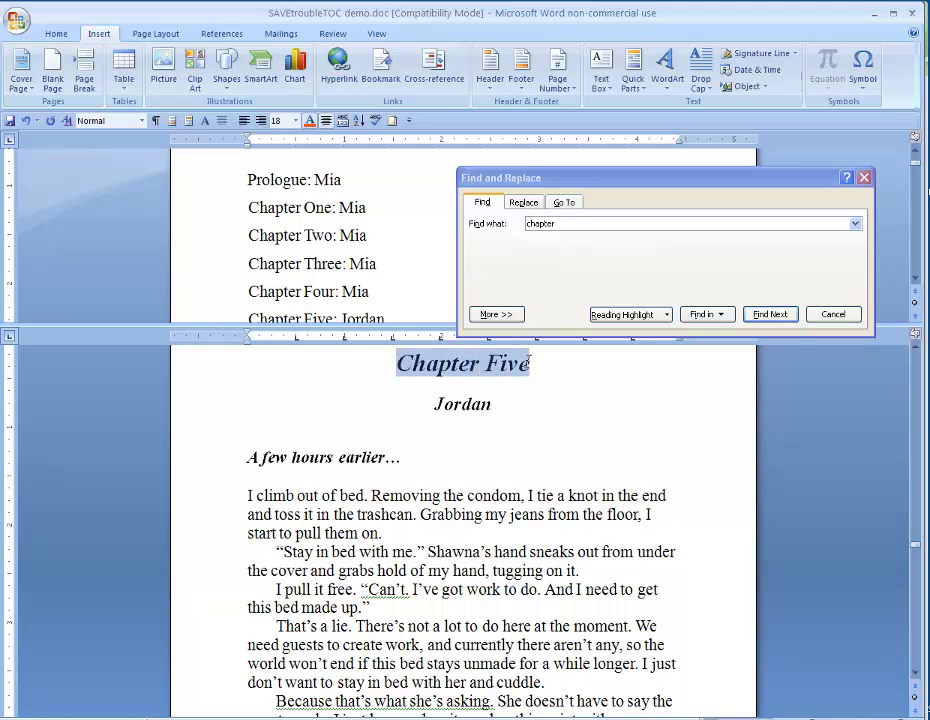
pyautogui.click(440, 363)
pyautogui.moveTo(397, 364); pyautogui.dragTo(487, 364)
pyautogui.click(432, 364)
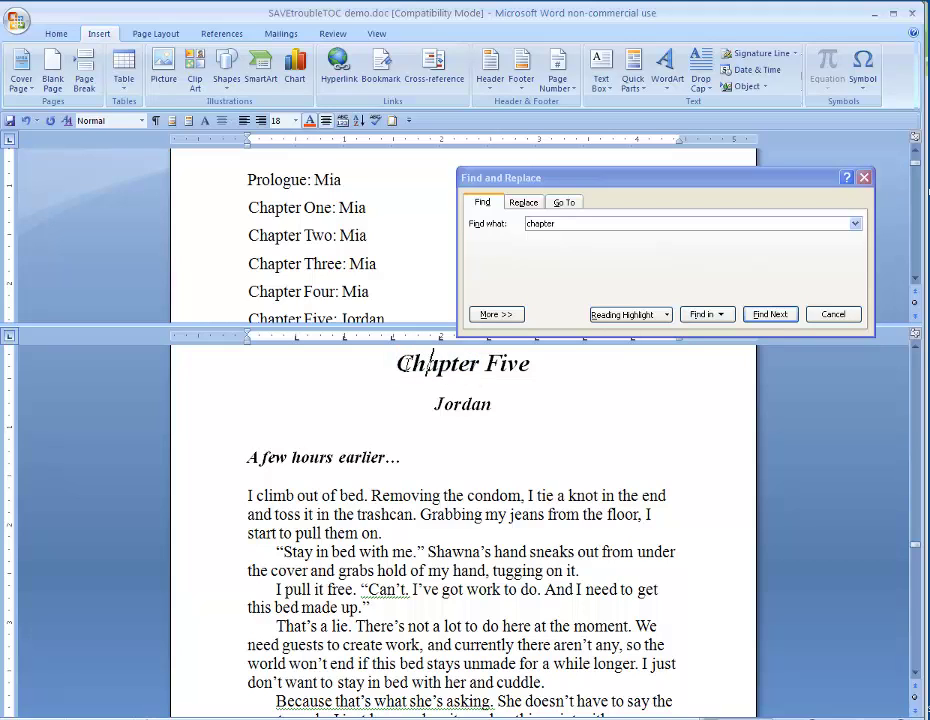
pyautogui.moveTo(397, 364); pyautogui.dragTo(502, 590)
pyautogui.click(416, 363)
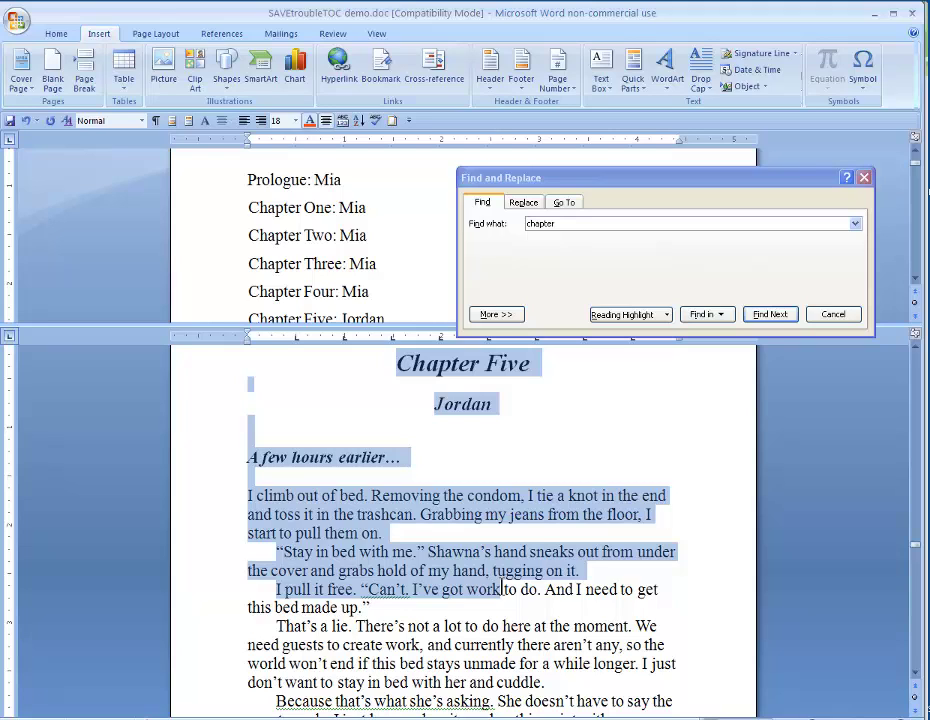
pyautogui.moveTo(502, 590); pyautogui.dragTo(399, 362)
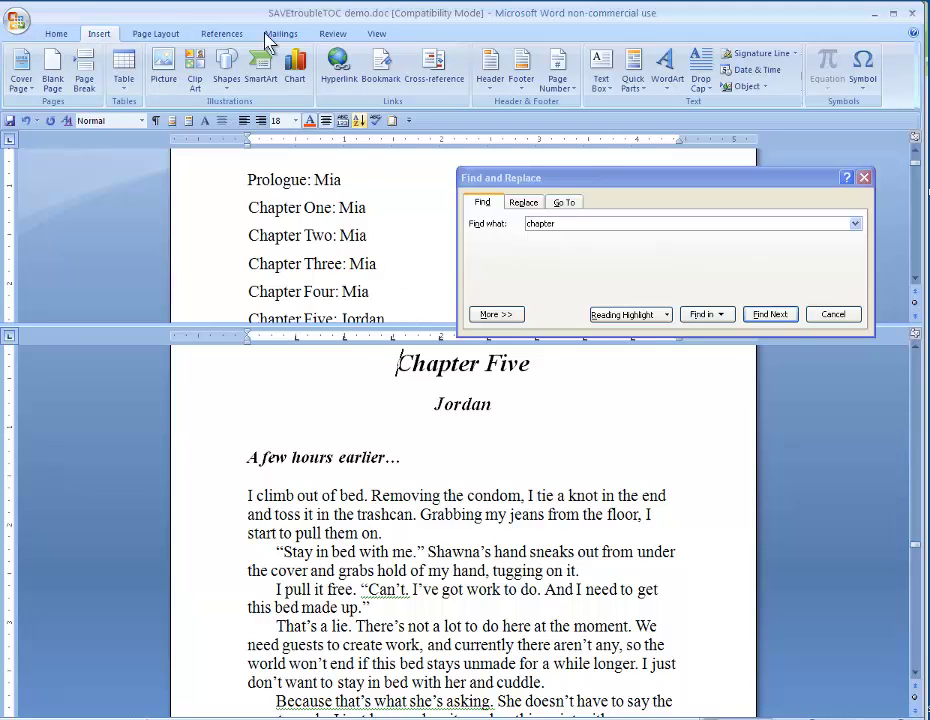
# Show the paragraph marks and bookmark the Chapter Five heading, excluding its paragraph mark, as "c5".
pyautogui.click(52, 34)
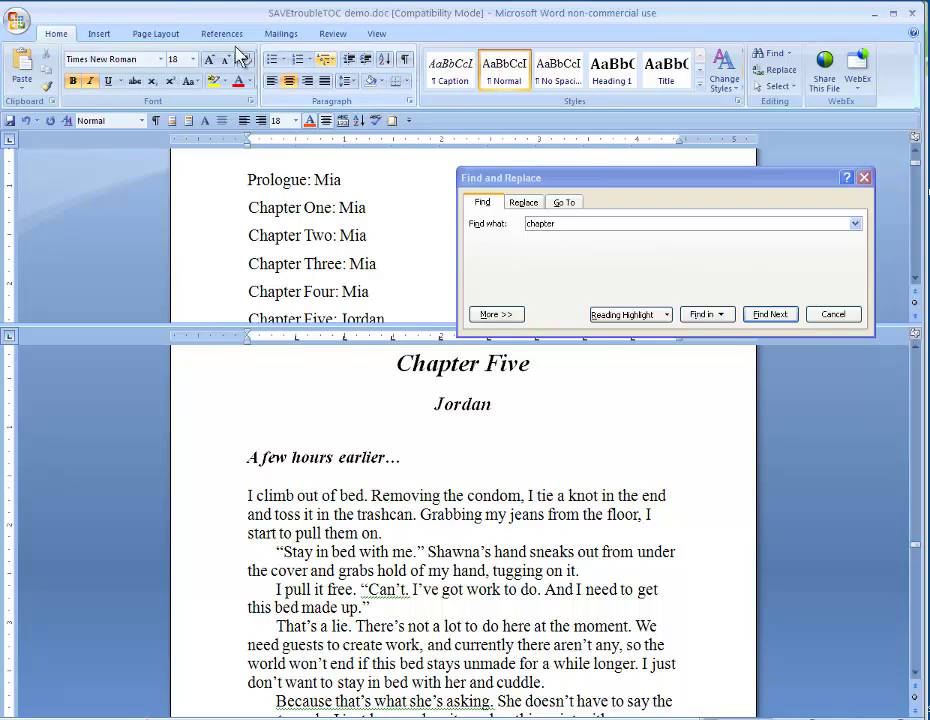
pyautogui.click(405, 61)
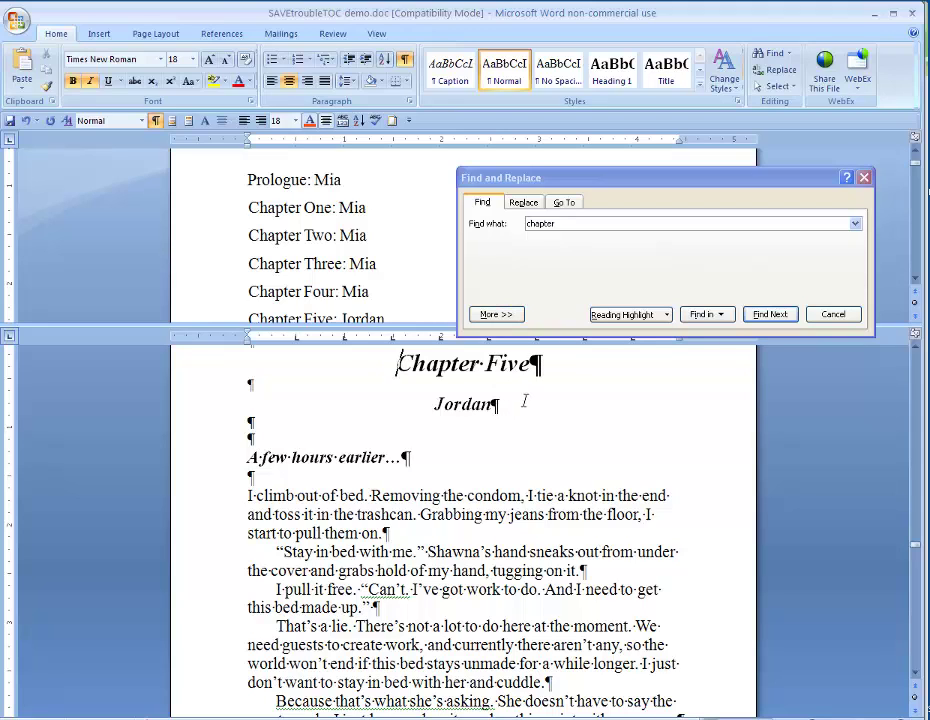
pyautogui.click(99, 34)
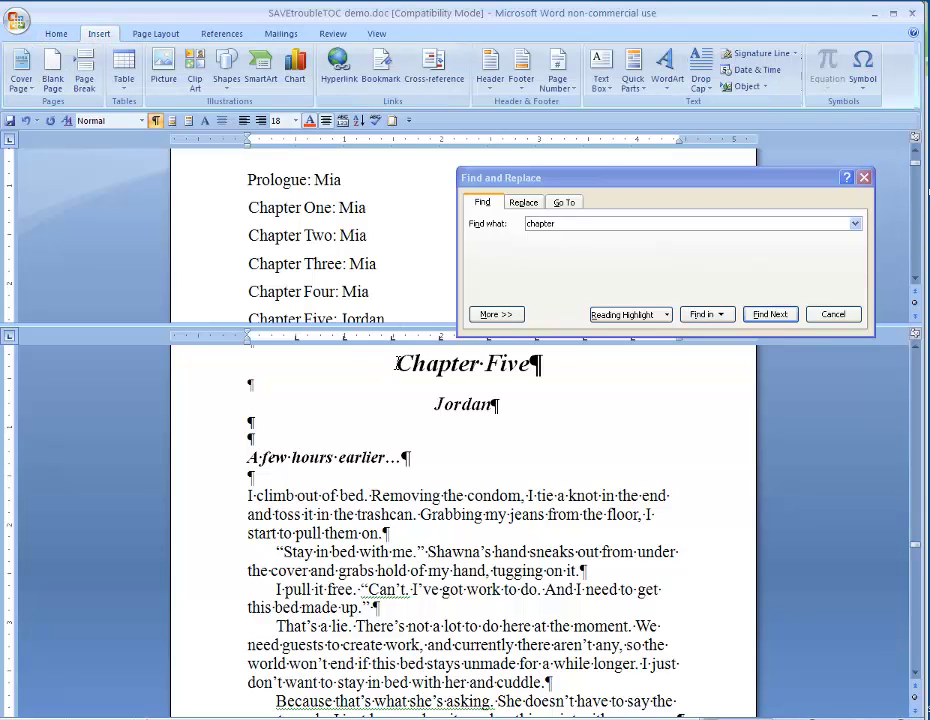
pyautogui.moveTo(397, 364); pyautogui.dragTo(529, 374)
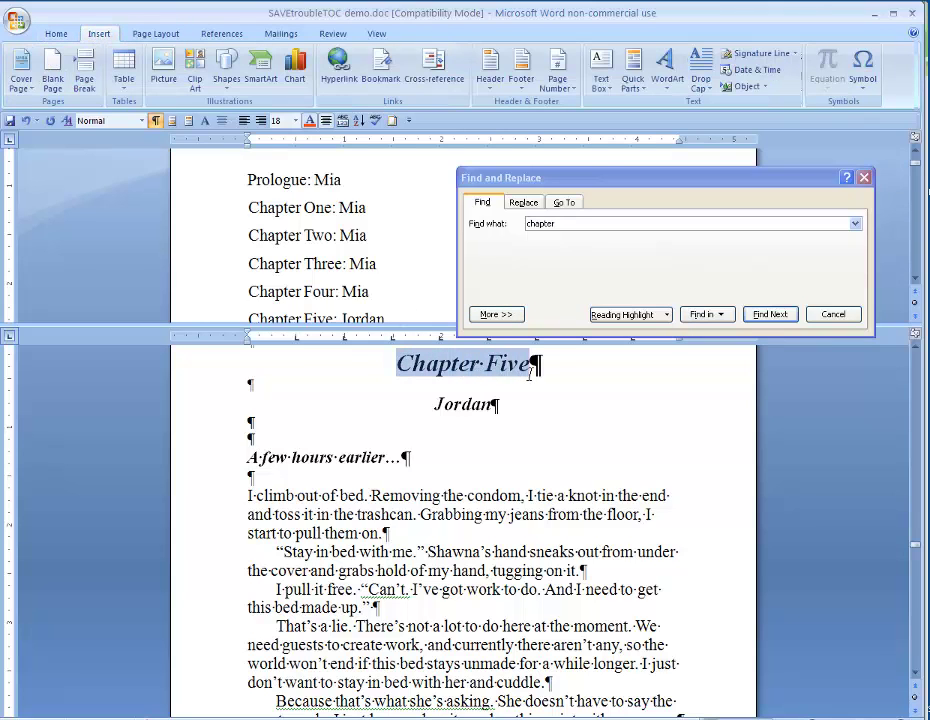
pyautogui.click(381, 72)
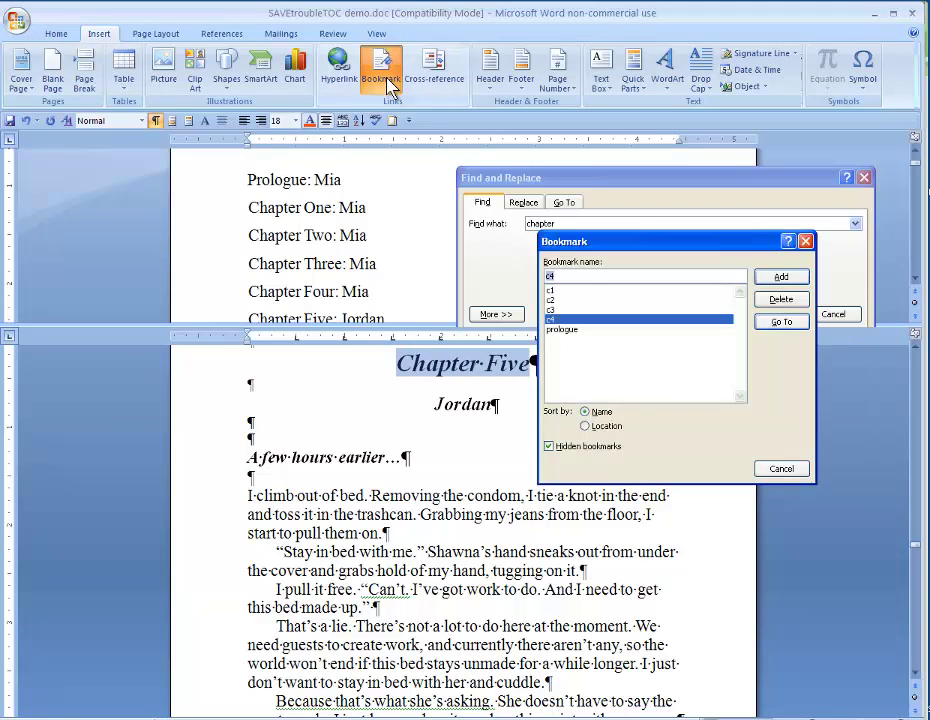
pyautogui.write('c')
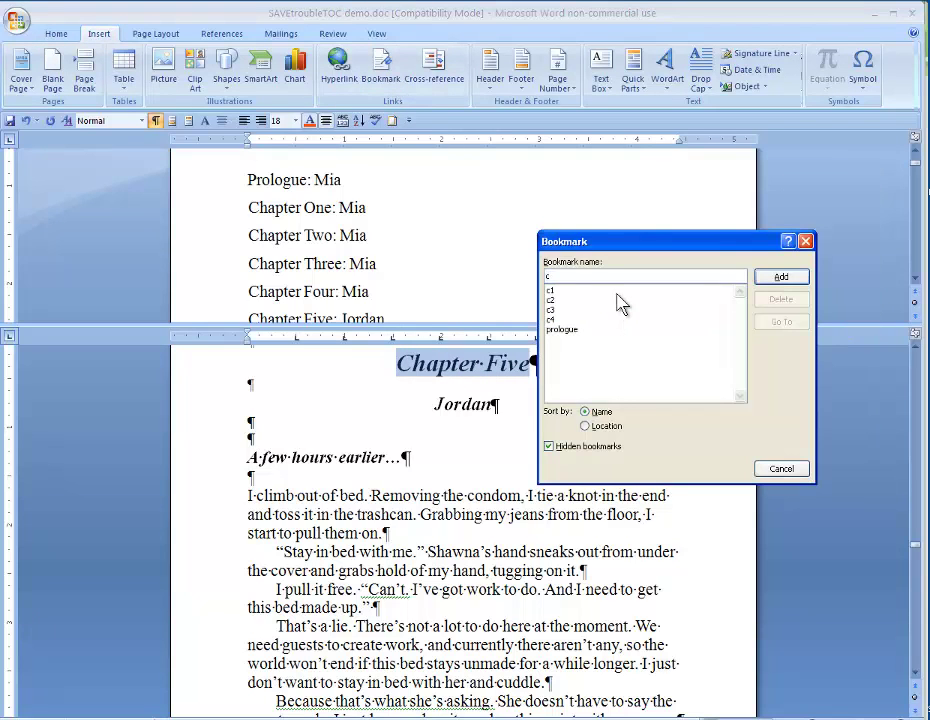
pyautogui.click(781, 277)
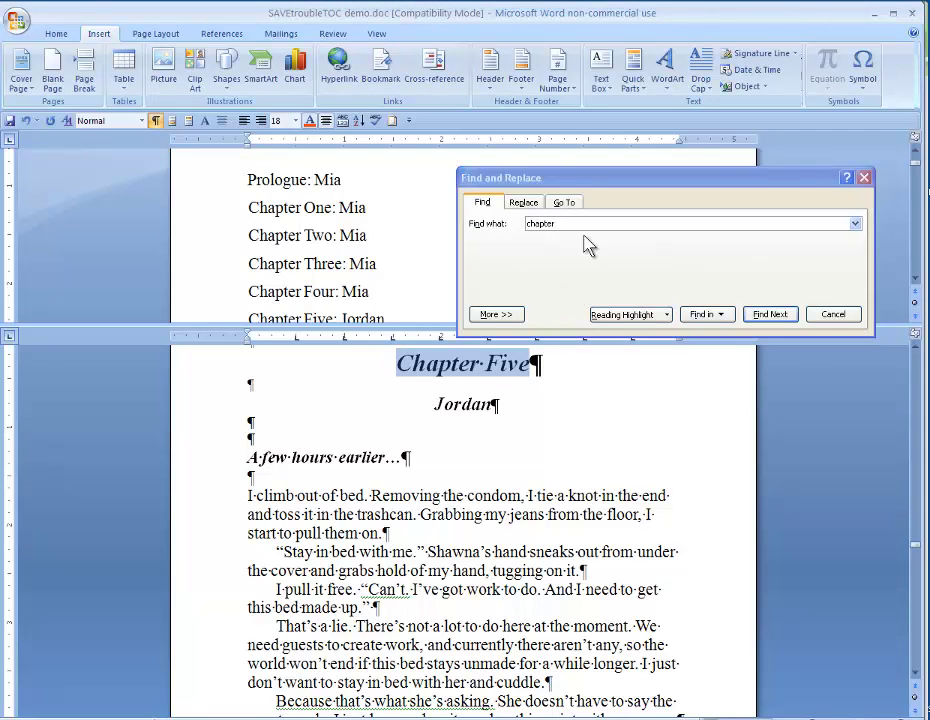
pyautogui.click(770, 315)
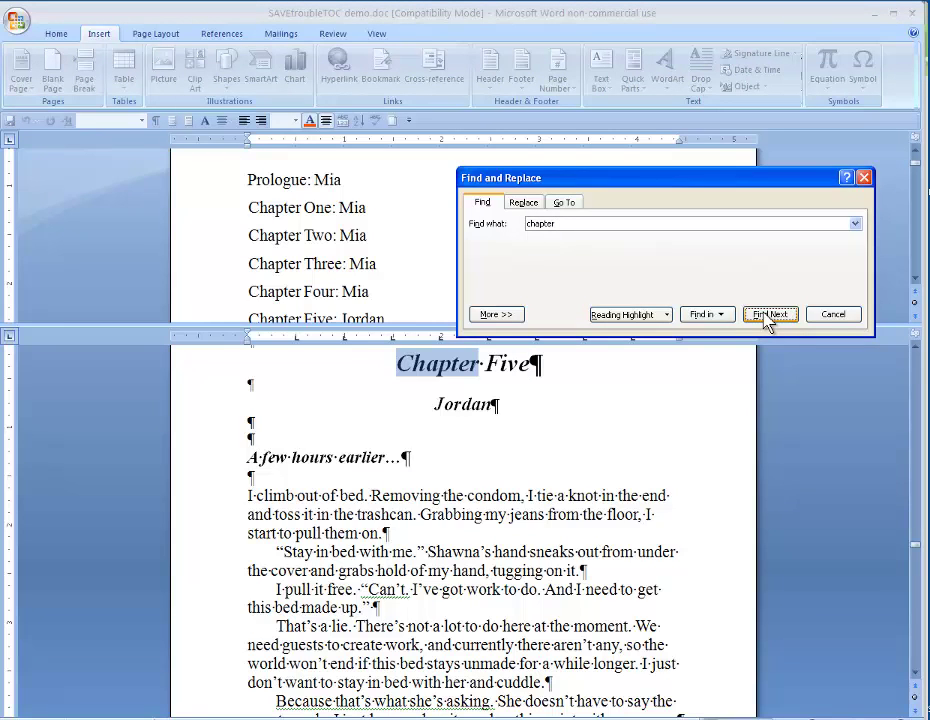
pyautogui.click(770, 315)
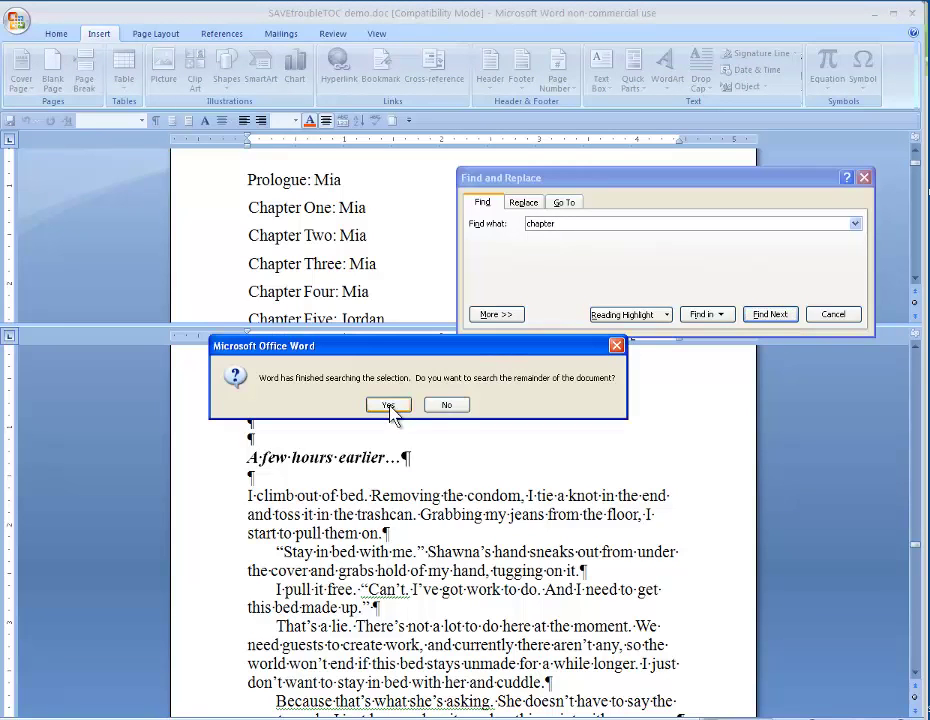
pyautogui.click(615, 346)
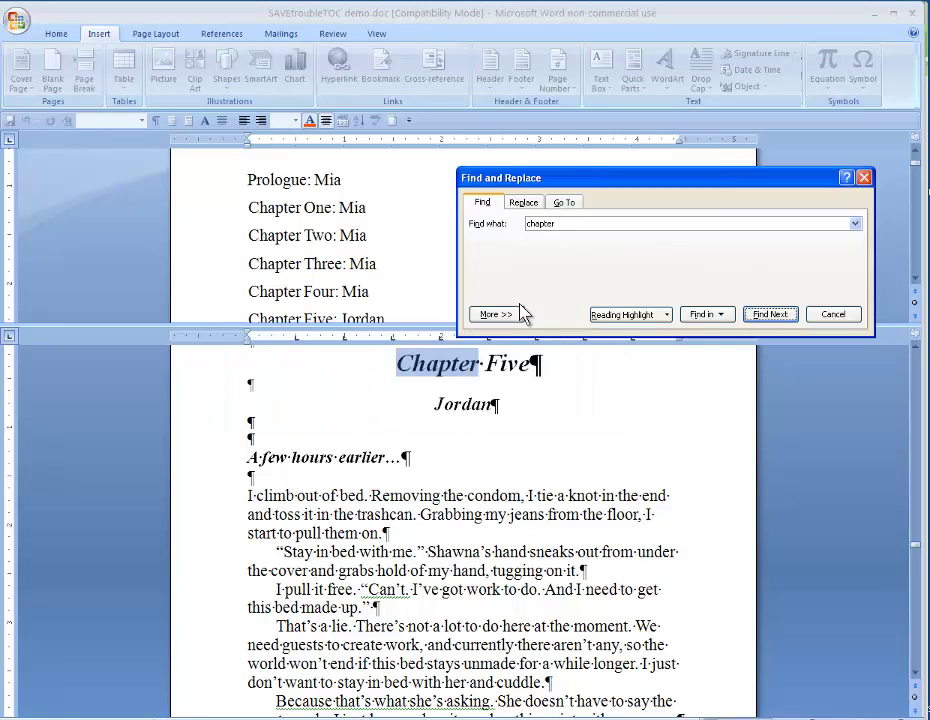
# Check the contents list in the upper pane for the entries that follow Chapter Five.
pyautogui.moveTo(801, 183); pyautogui.dragTo(806, 387)
pyautogui.click(915, 278)
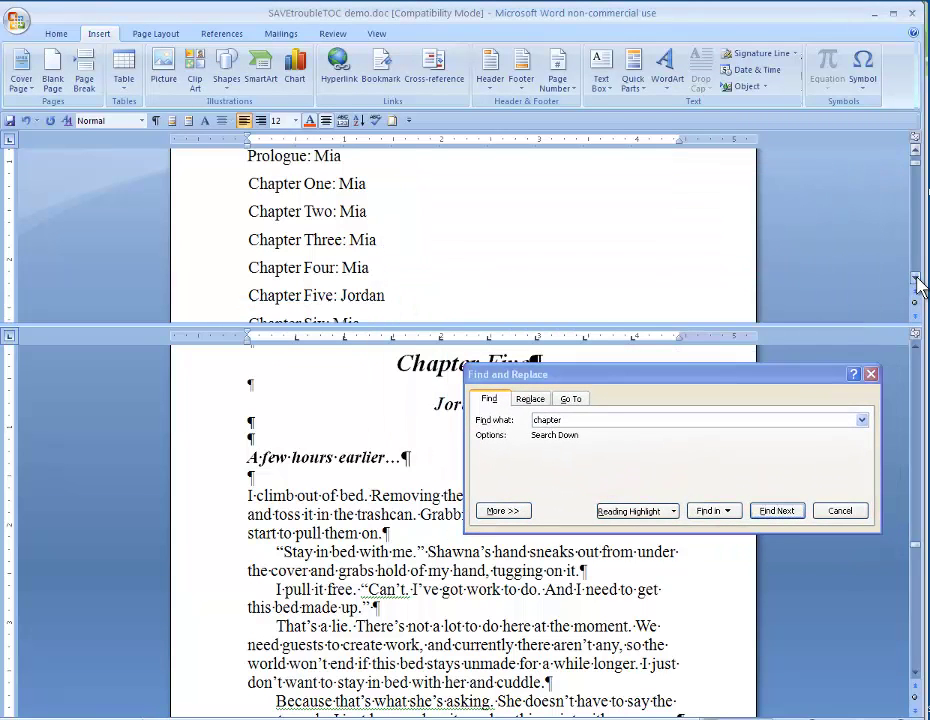
pyautogui.click(915, 278)
pyautogui.click(915, 278)
pyautogui.moveTo(664, 376); pyautogui.dragTo(675, 169)
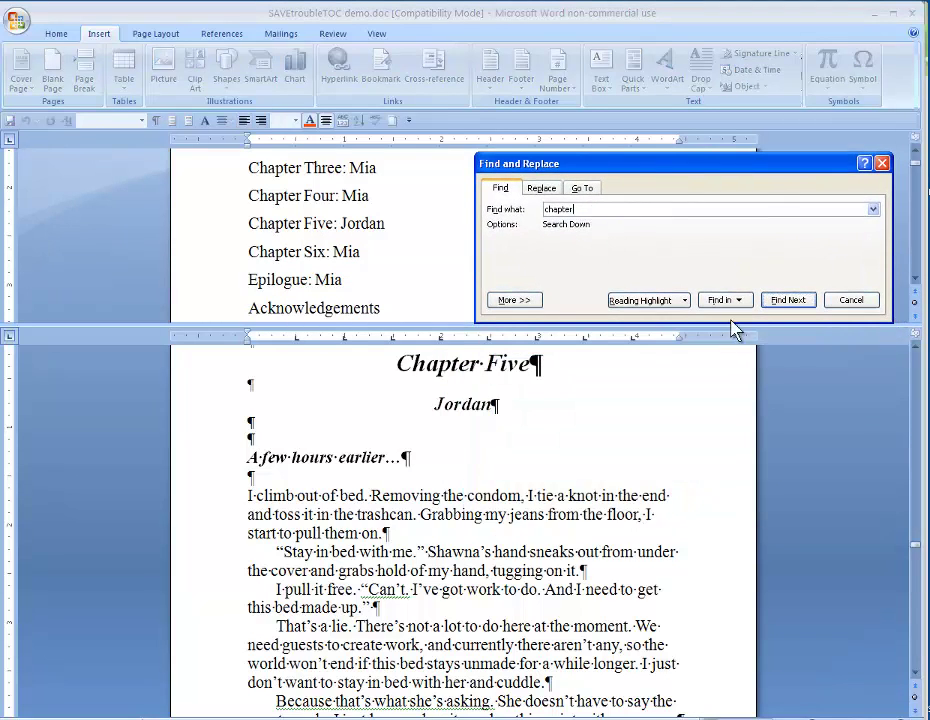
pyautogui.click(788, 300)
pyautogui.click(788, 300)
pyautogui.click(788, 300)
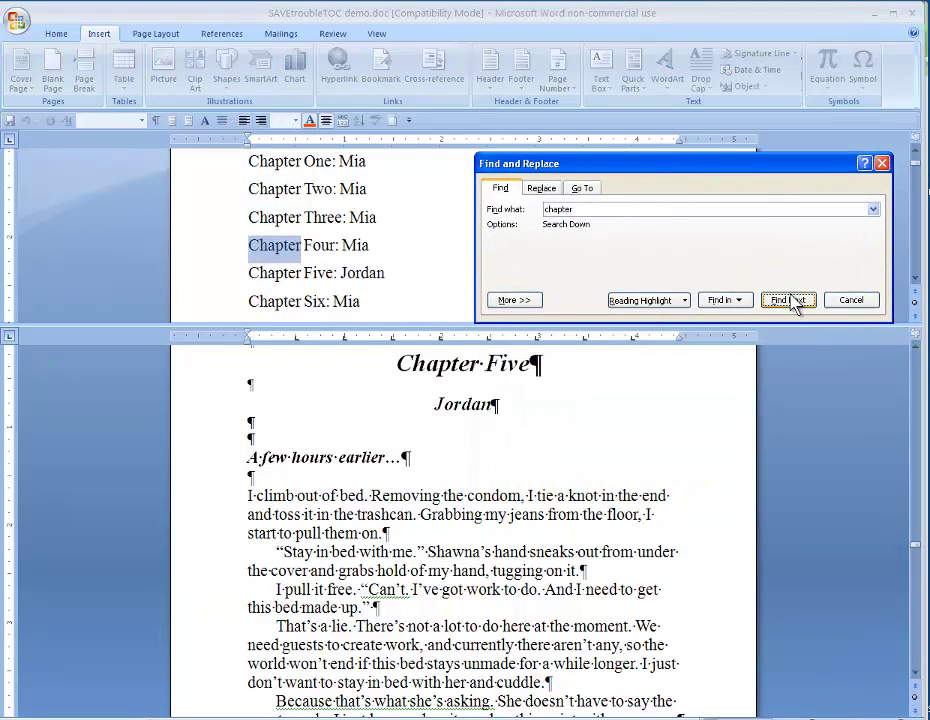
pyautogui.click(788, 300)
pyautogui.click(788, 300)
pyautogui.click(788, 300)
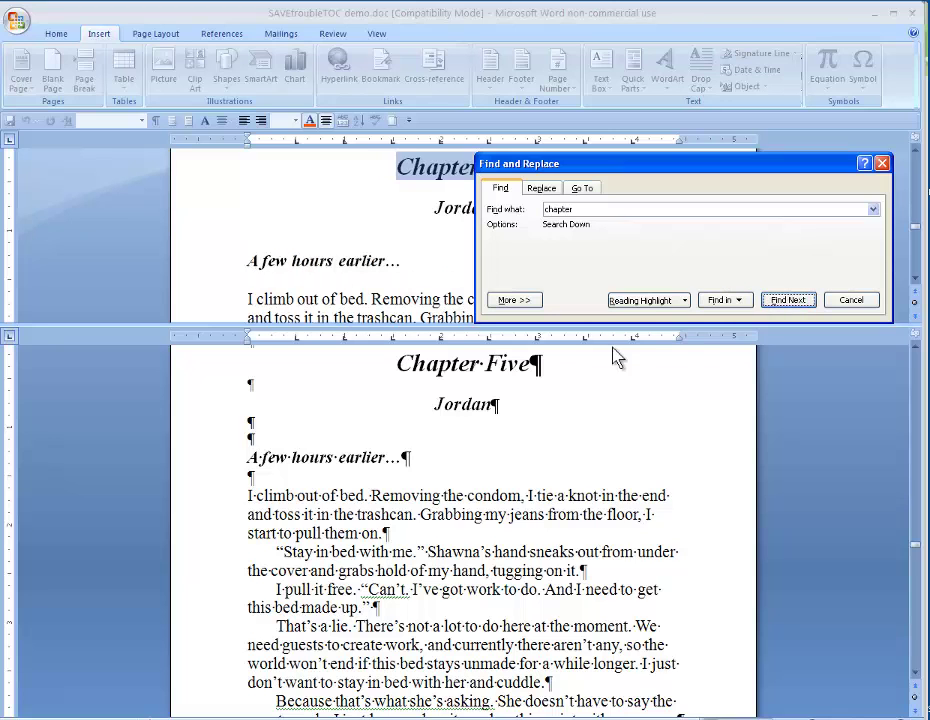
# Find the Chapter Six heading by searching for "chapter" in the lower pane and bookmark the whole heading as "c6".
pyautogui.click(555, 357)
pyautogui.click(571, 360)
pyautogui.click(788, 302)
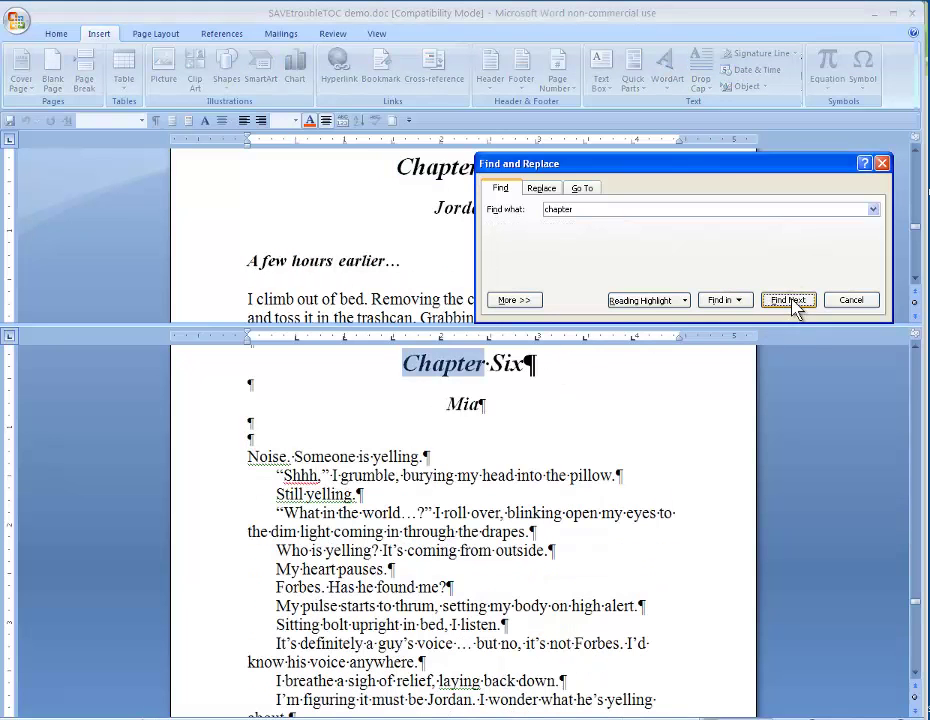
pyautogui.click(469, 362)
pyautogui.moveTo(403, 362); pyautogui.dragTo(525, 362)
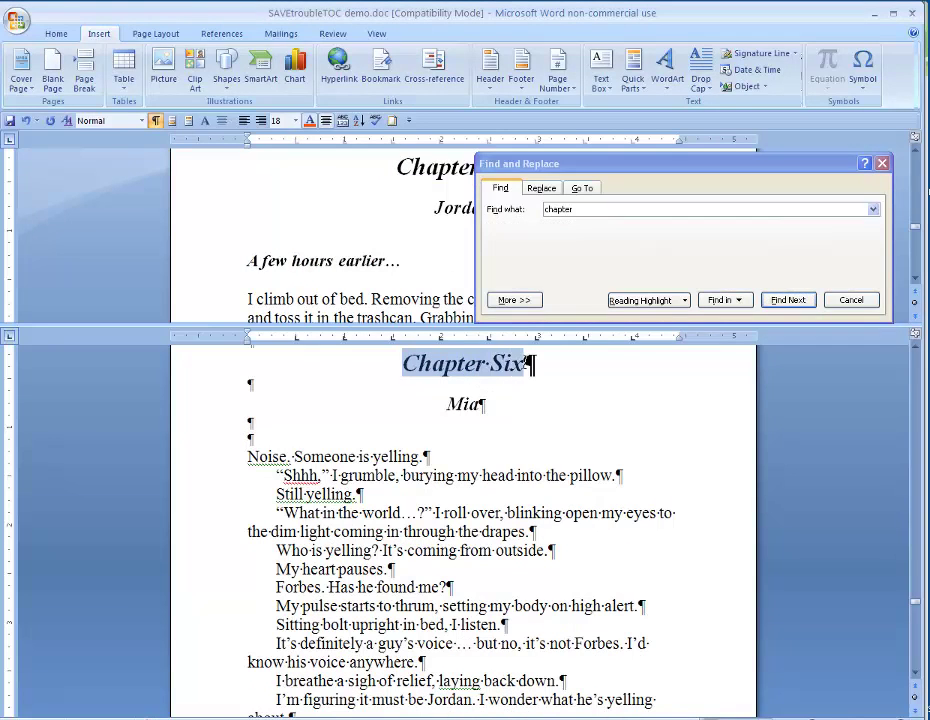
pyautogui.click(380, 70)
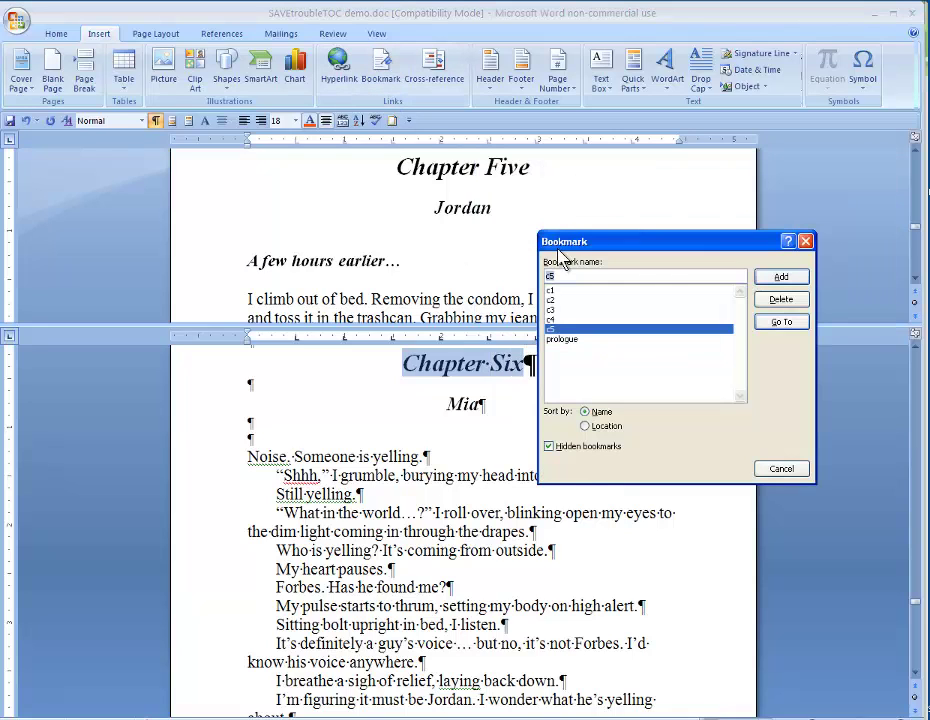
pyautogui.write('c6')
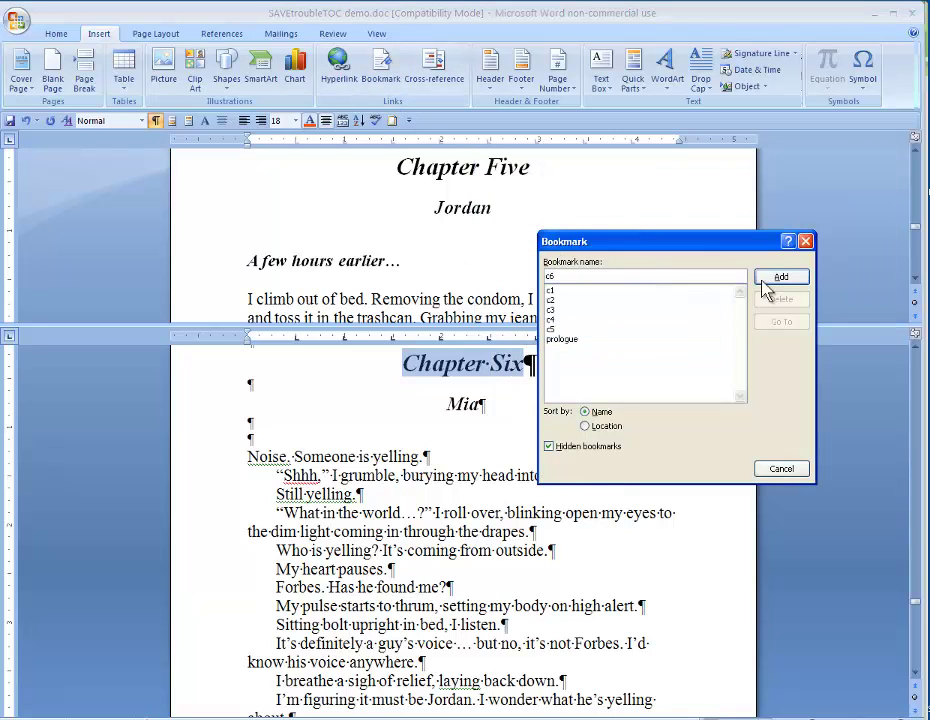
pyautogui.click(779, 280)
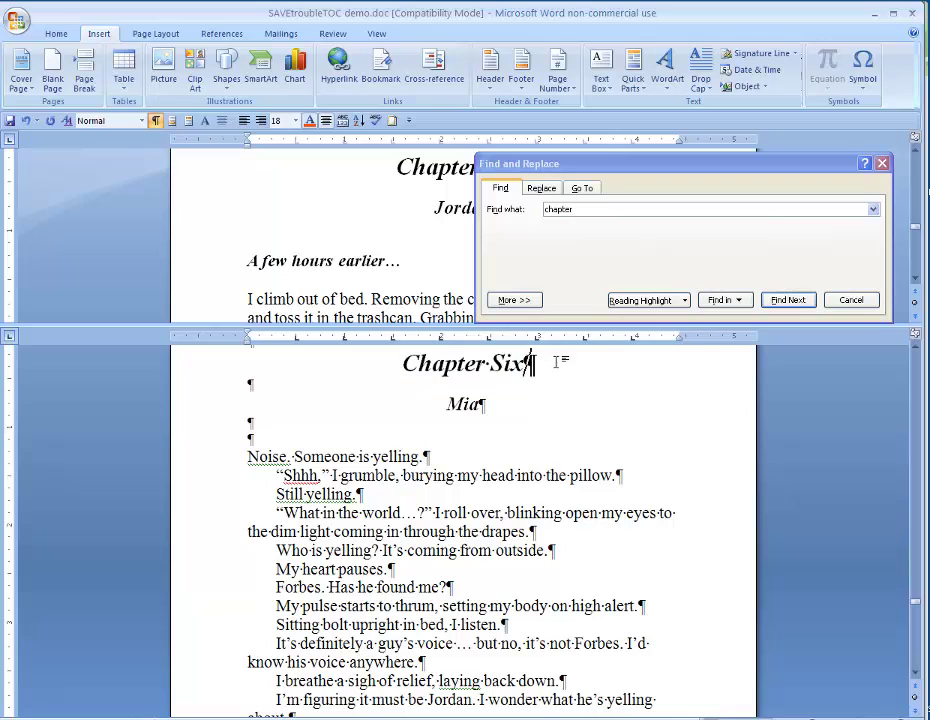
# Search for any "chapter" heading after Chapter Six and close the search dialog.
pyautogui.click(788, 300)
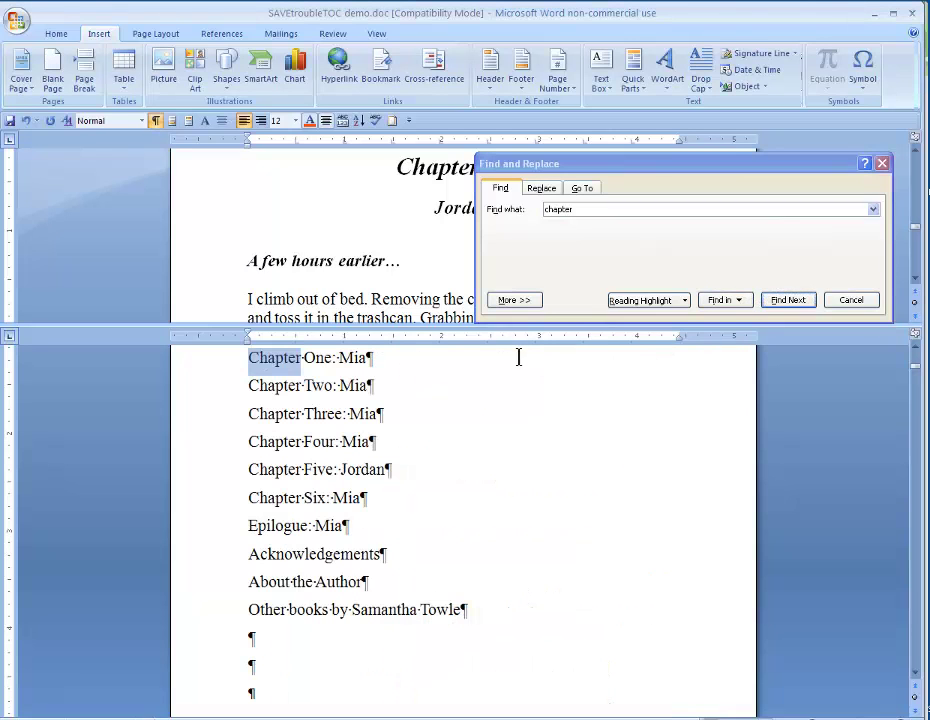
pyautogui.click(432, 264)
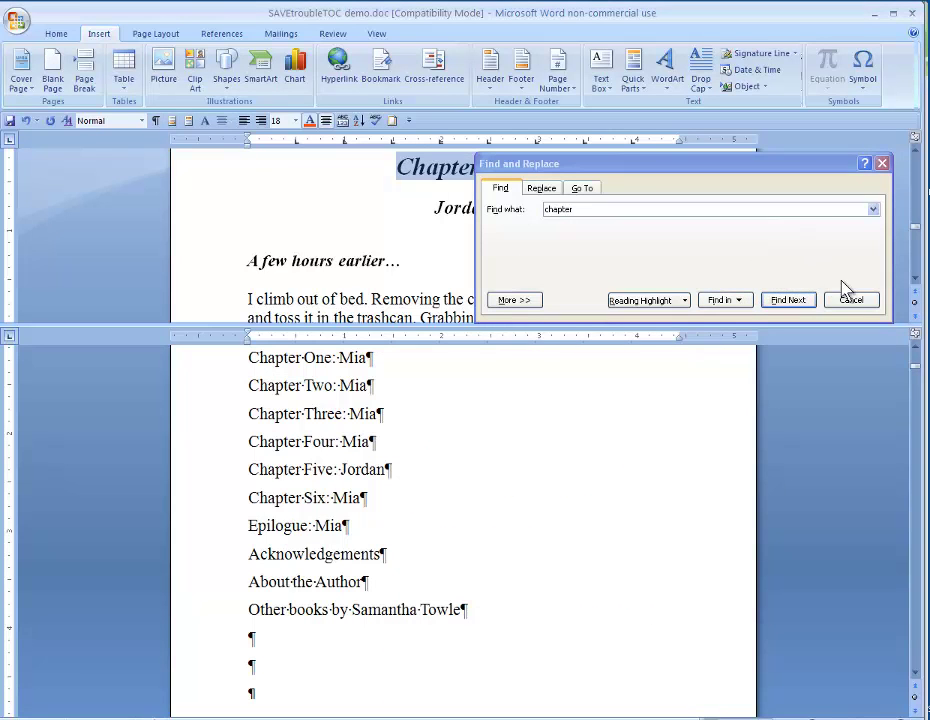
pyautogui.moveTo(857, 166); pyautogui.dragTo(804, 307)
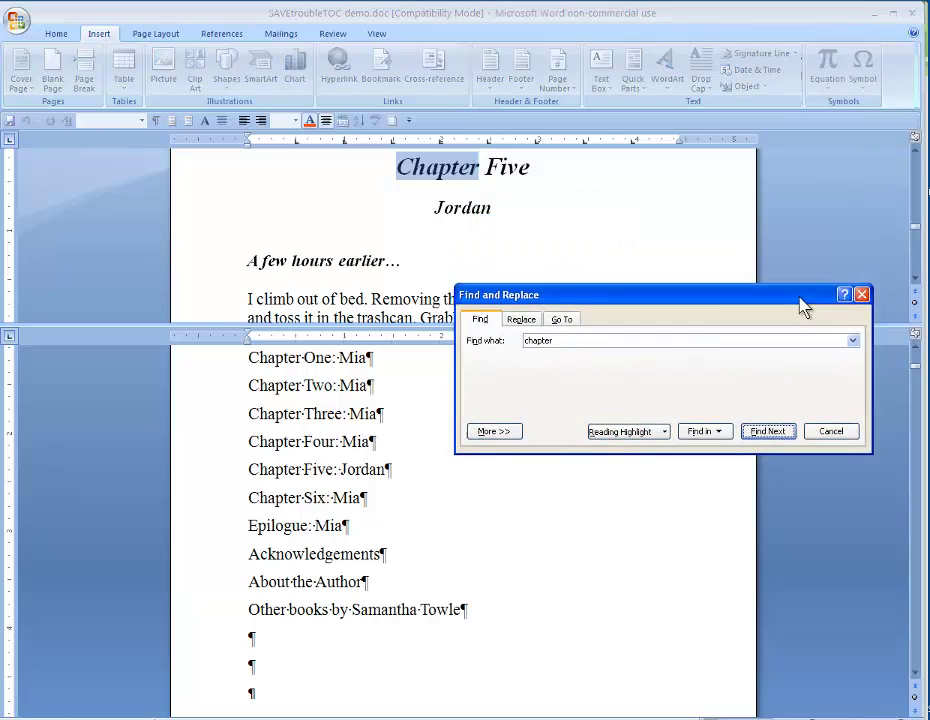
pyautogui.click(861, 294)
pyautogui.moveTo(915, 228); pyautogui.dragTo(913, 176)
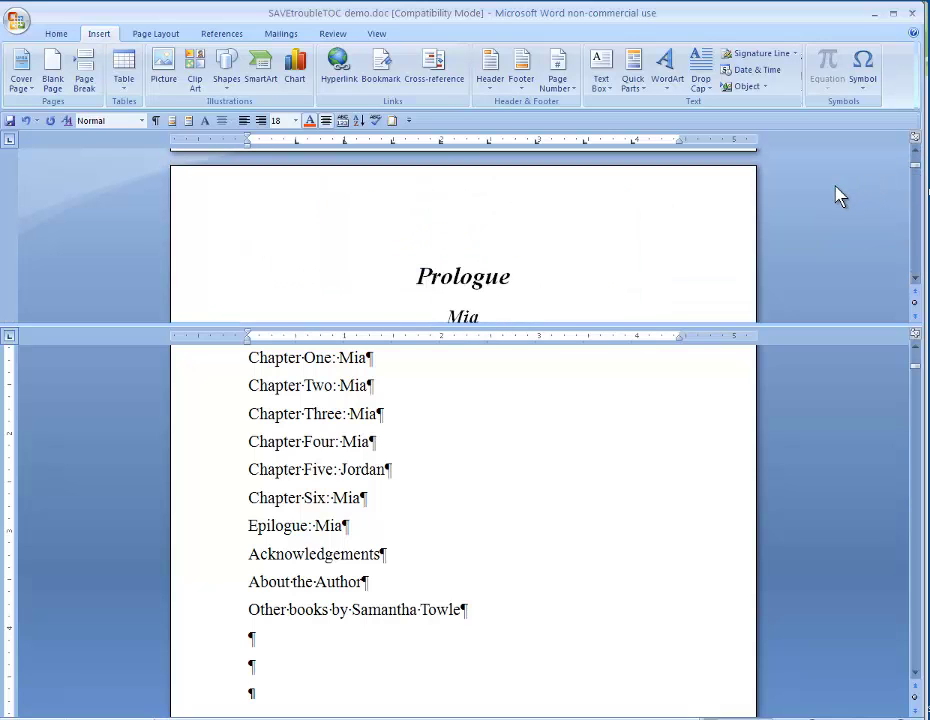
# Check the contents list for the remaining back-matter entries and find the Acknowledgments heading by searching for "ackn" in the lower pane.
pyautogui.scroll(5, 838, 197)
pyautogui.scroll(10, 836, 197)
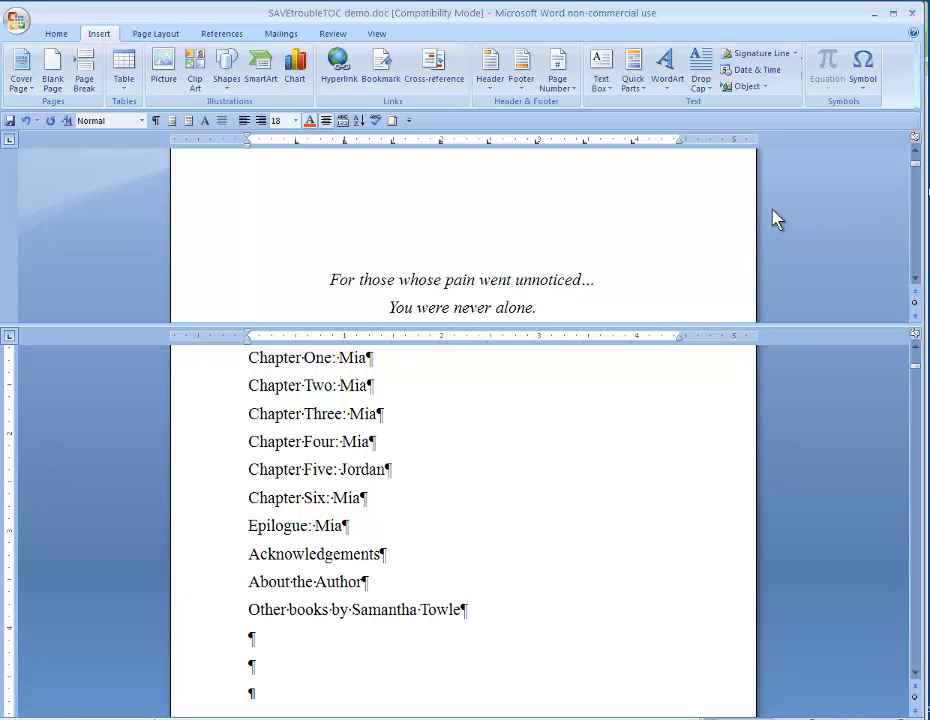
pyautogui.scroll(2, 777, 219)
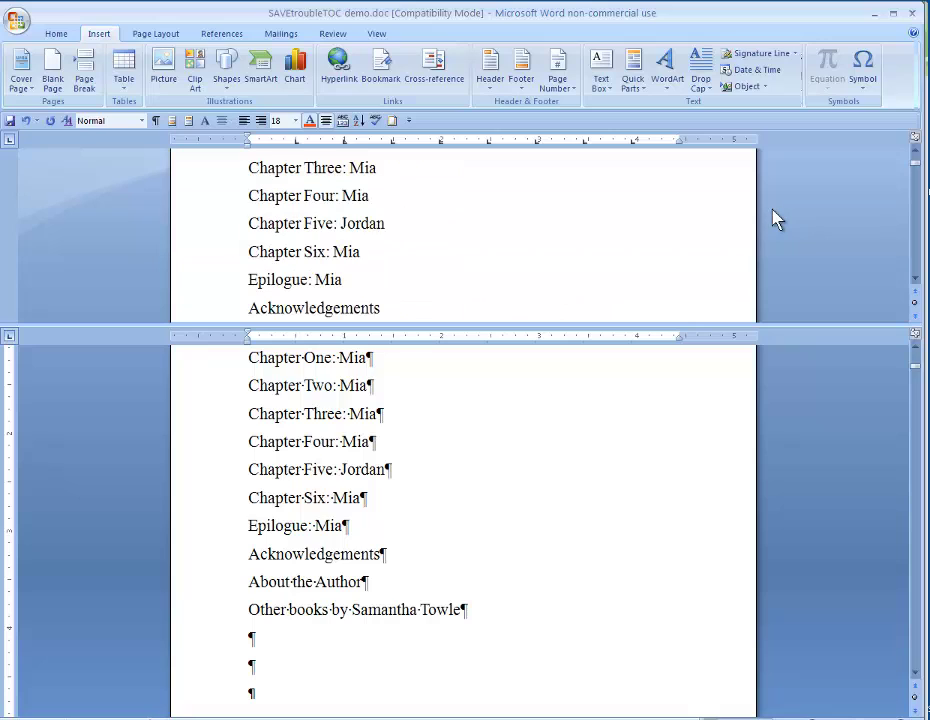
pyautogui.scroll(-2, 777, 219)
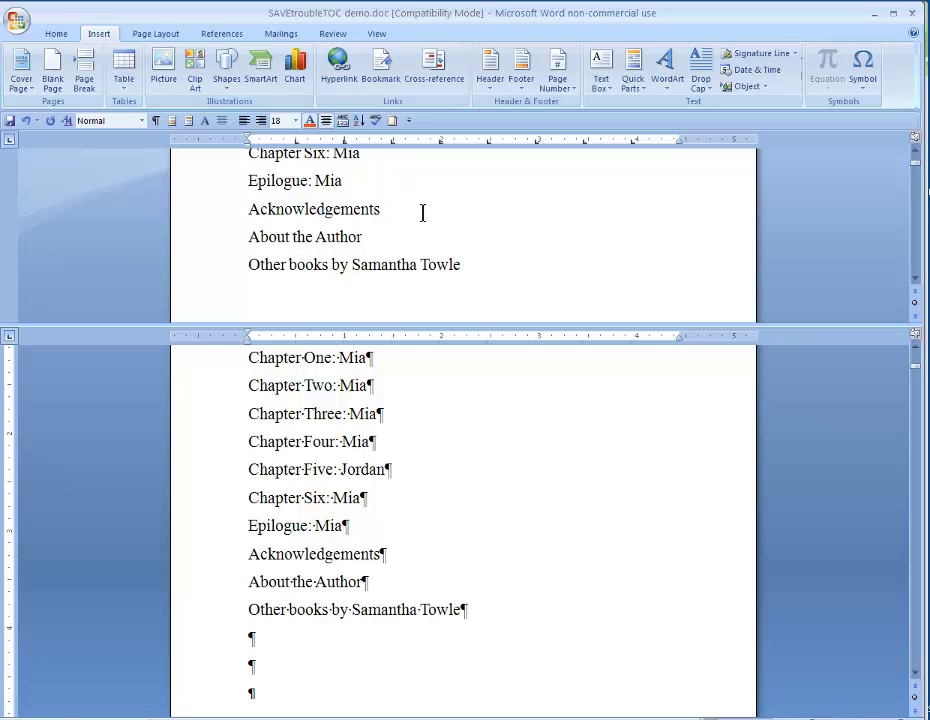
pyautogui.click(266, 641)
pyautogui.hotkey('ctrl', 'f')
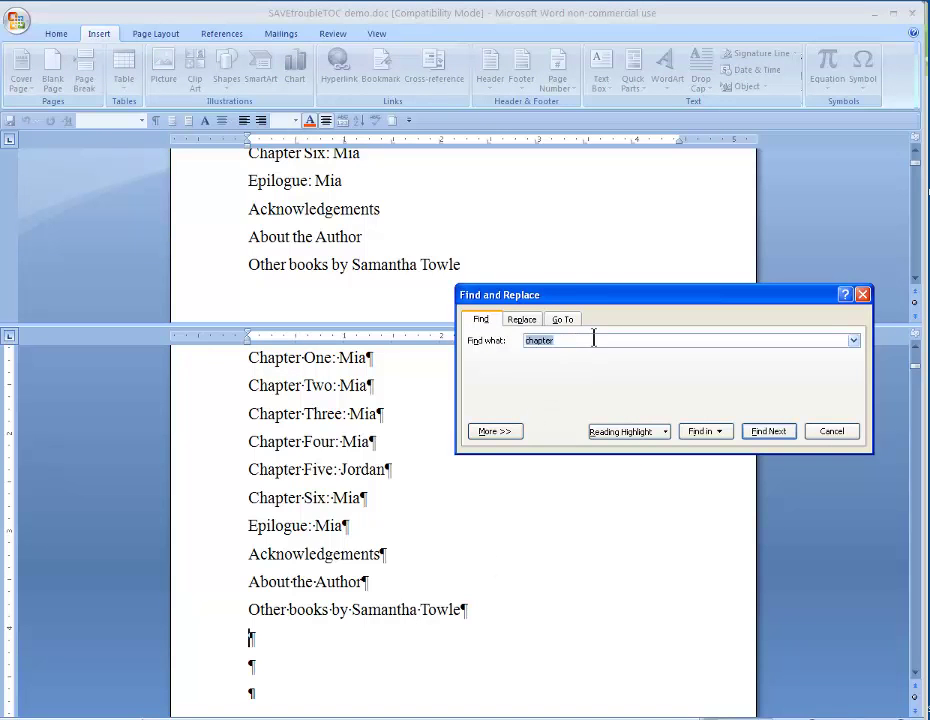
pyautogui.write('ackn')
pyautogui.click(769, 432)
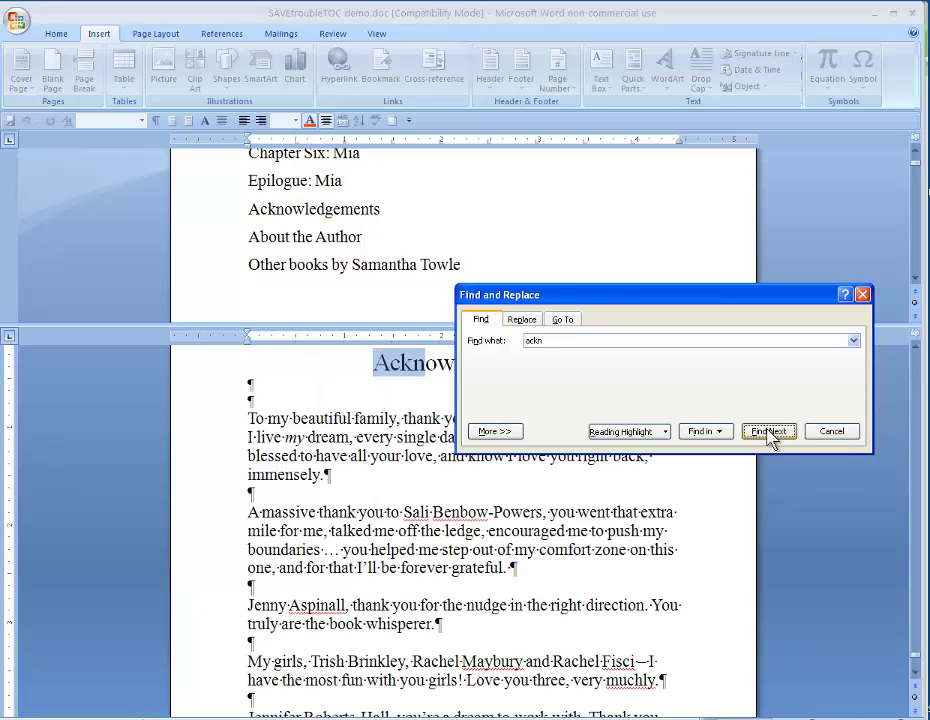
pyautogui.moveTo(664, 300); pyautogui.dragTo(675, 172)
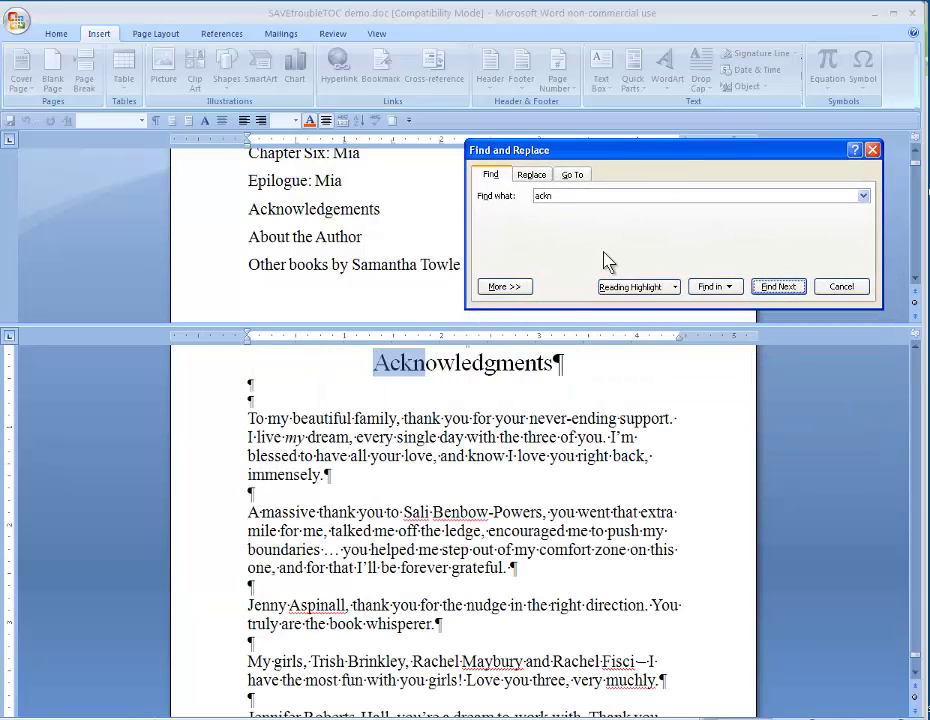
# Bookmark the whole Acknowledgments heading, excluding its paragraph mark, as "acknowledgements".
pyautogui.click(490, 372)
pyautogui.moveTo(374, 360); pyautogui.dragTo(549, 367)
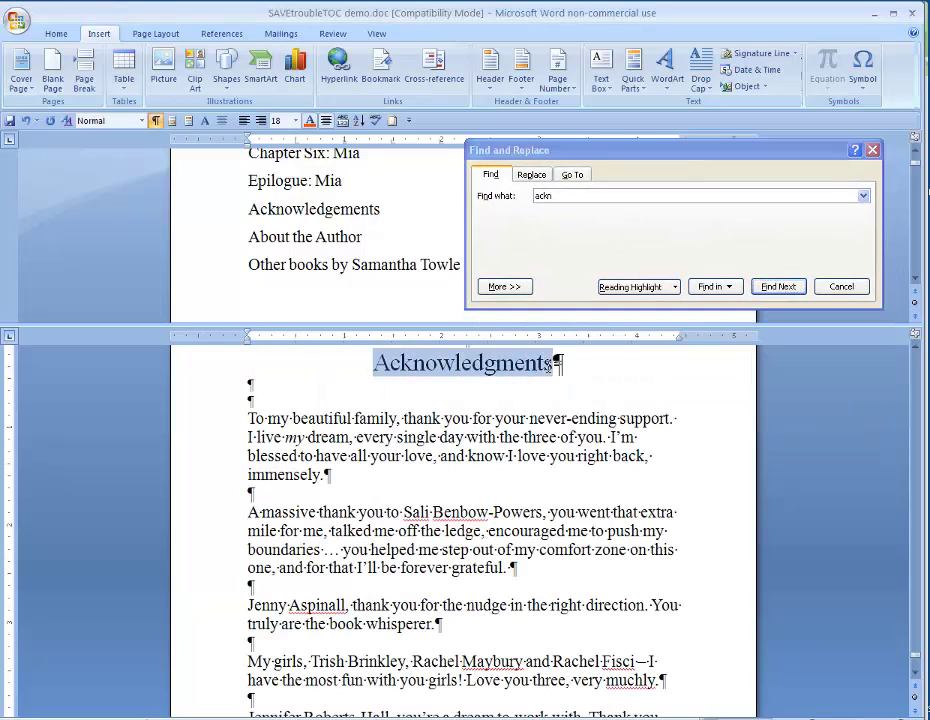
pyautogui.click(383, 72)
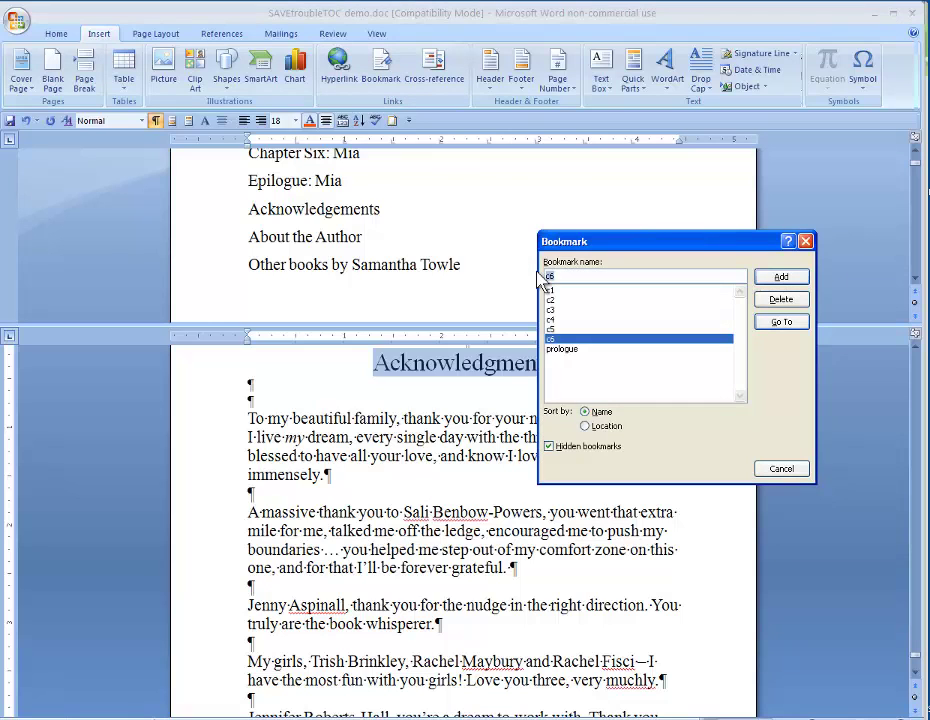
pyautogui.write('acknowledgements')
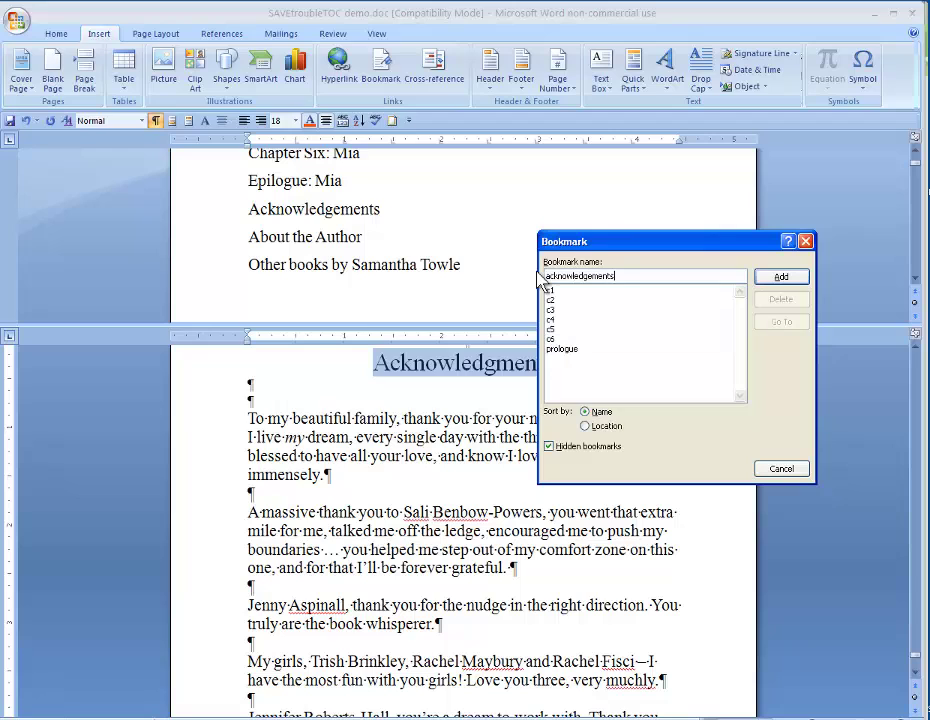
pyautogui.click(789, 279)
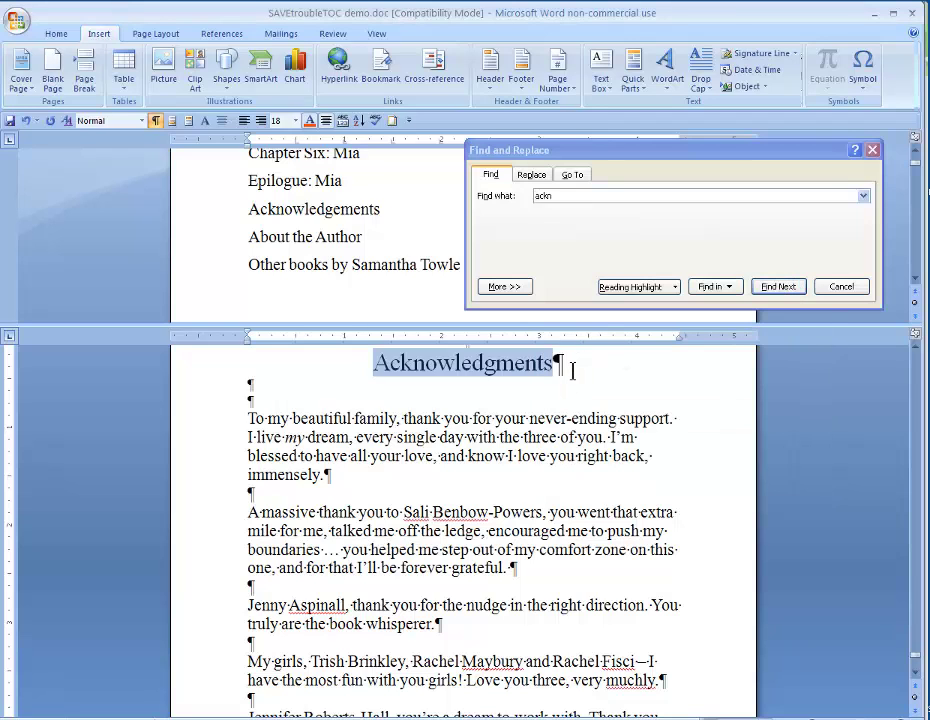
pyautogui.click(573, 370)
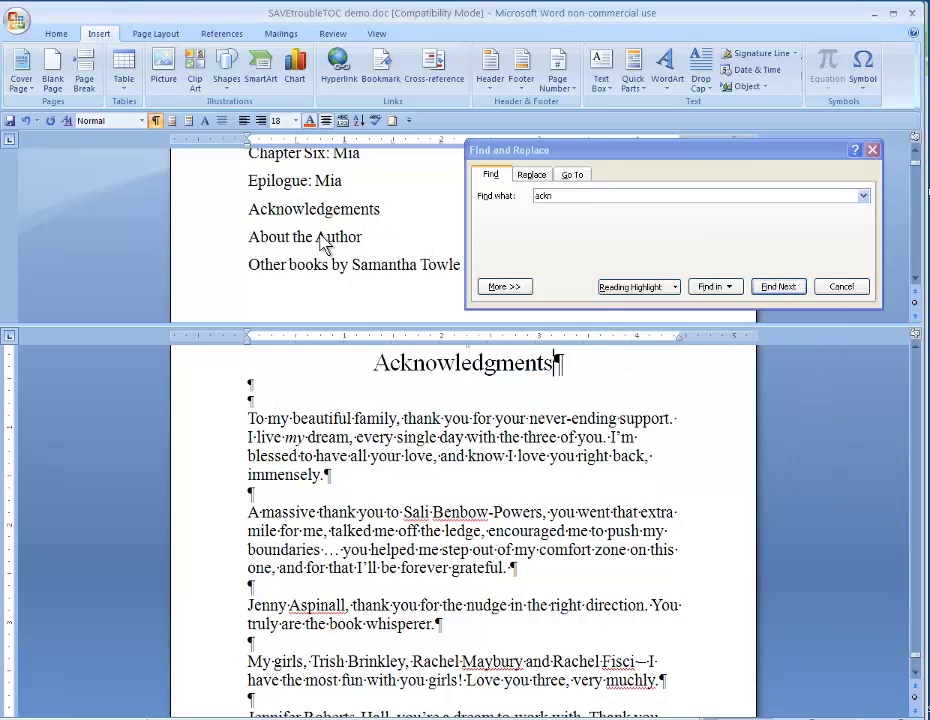
# Find the About the Author heading by searching for "about th" in the lower pane.
pyautogui.click(557, 196)
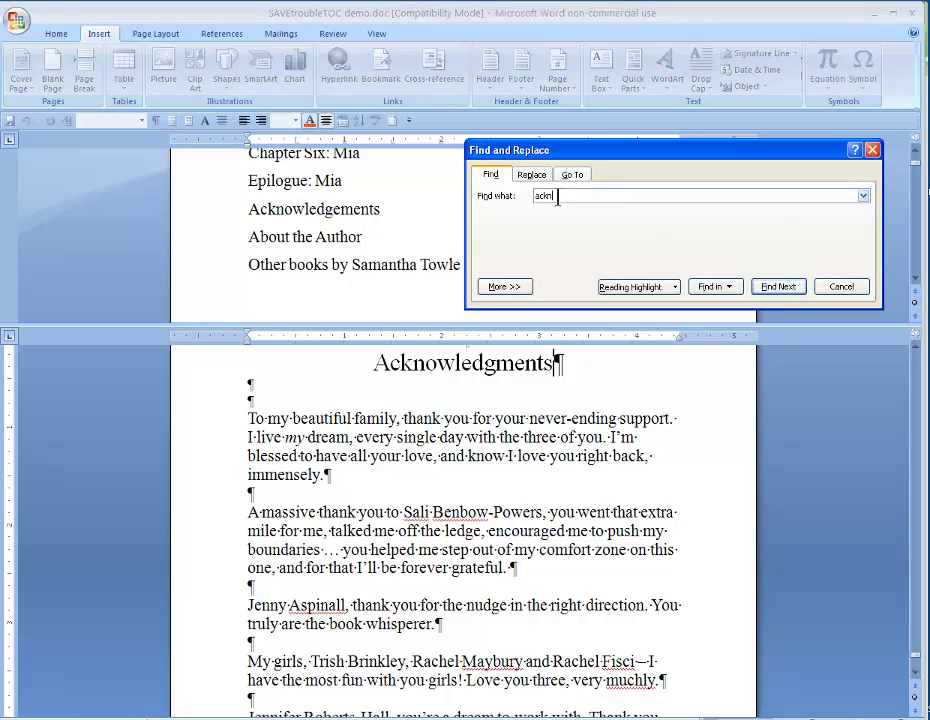
pyautogui.moveTo(557, 196); pyautogui.dragTo(520, 197)
pyautogui.write('about th')
pyautogui.click(778, 287)
# Bookmark the whole About the Author heading, excluding its paragraph mark, as "aboutauthor".
pyautogui.click(492, 366)
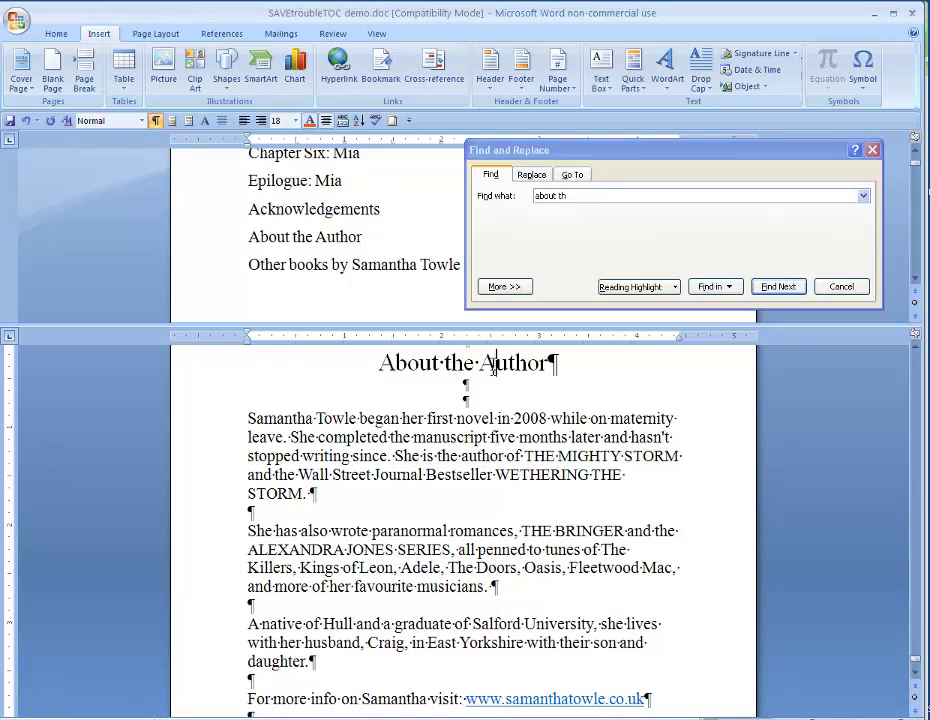
pyautogui.moveTo(375, 363); pyautogui.dragTo(550, 363)
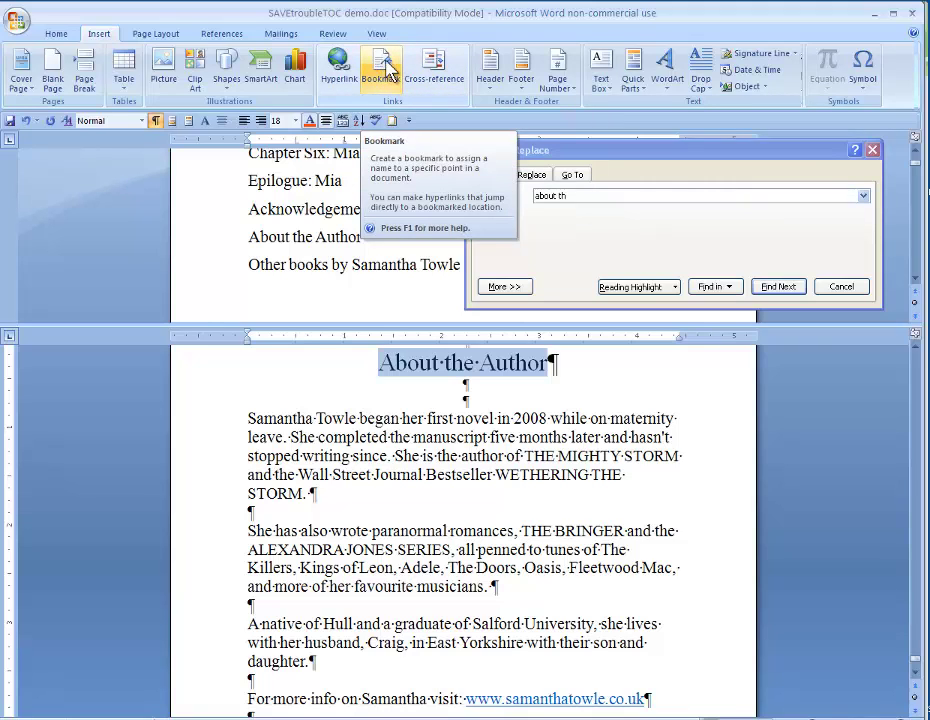
pyautogui.click(60, 34)
pyautogui.click(98, 36)
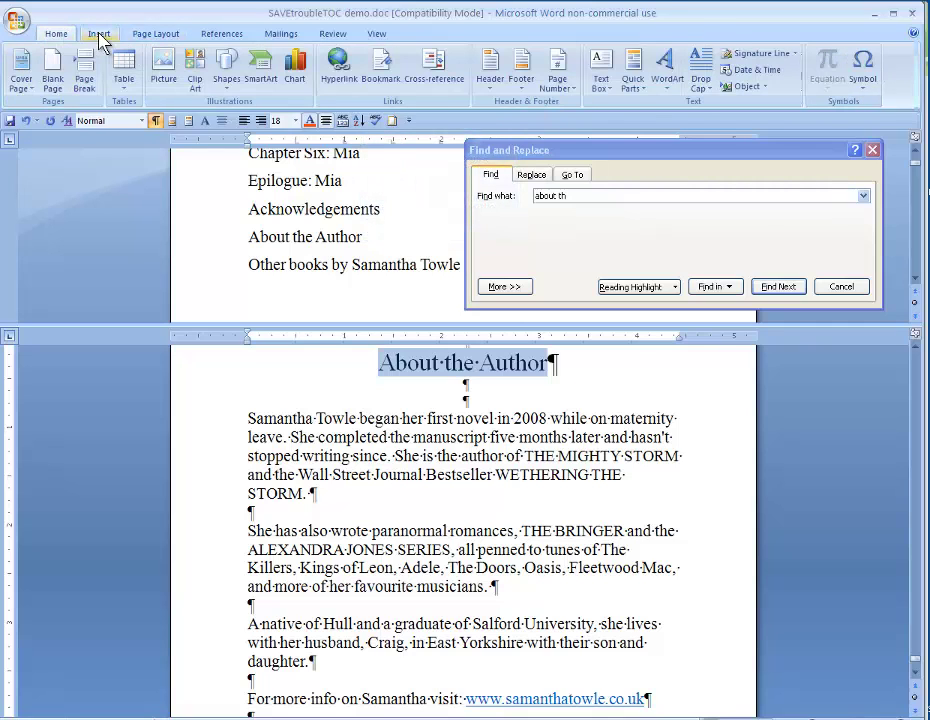
pyautogui.click(380, 70)
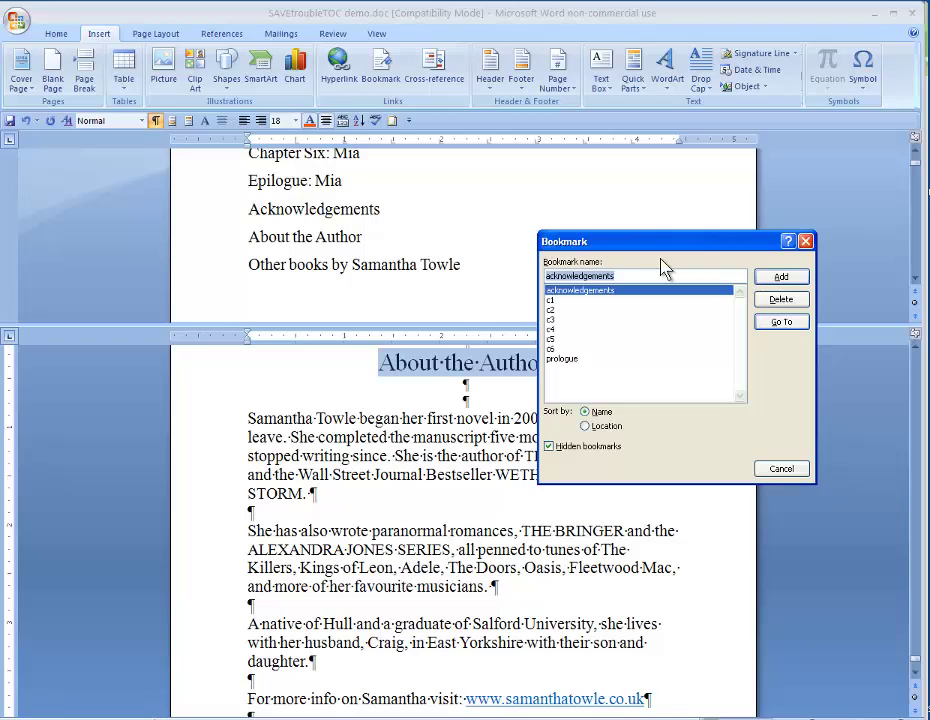
pyautogui.write('aboutauthor')
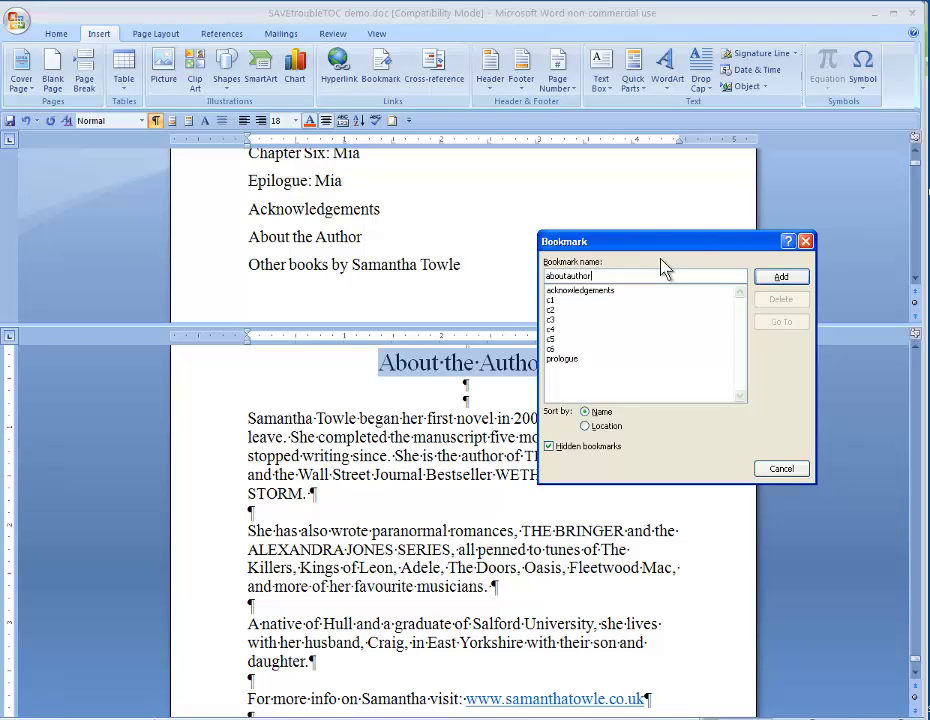
pyautogui.click(781, 277)
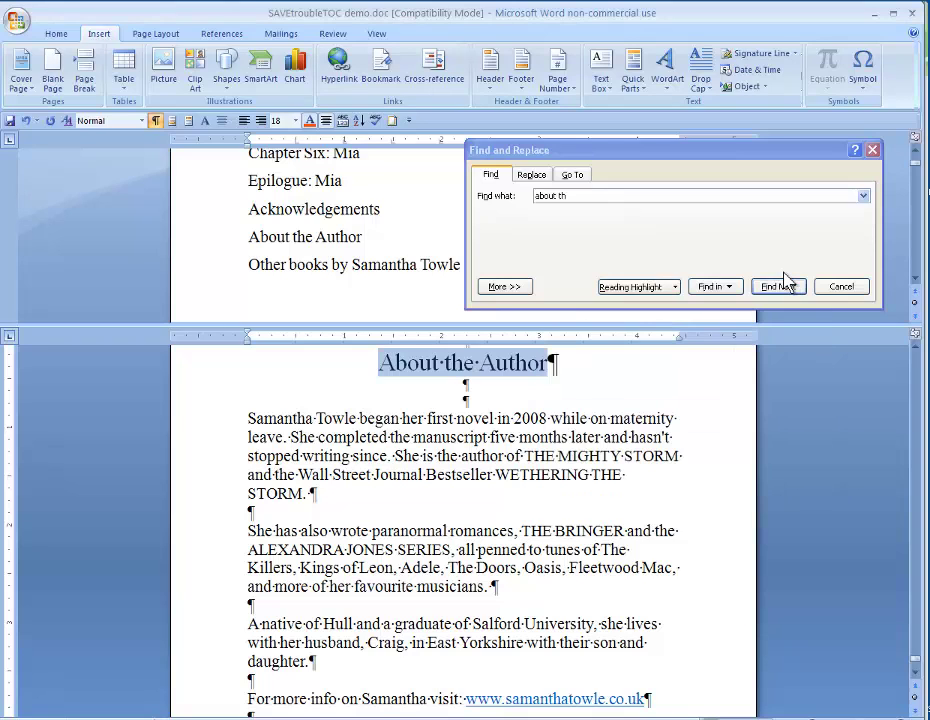
pyautogui.click(562, 366)
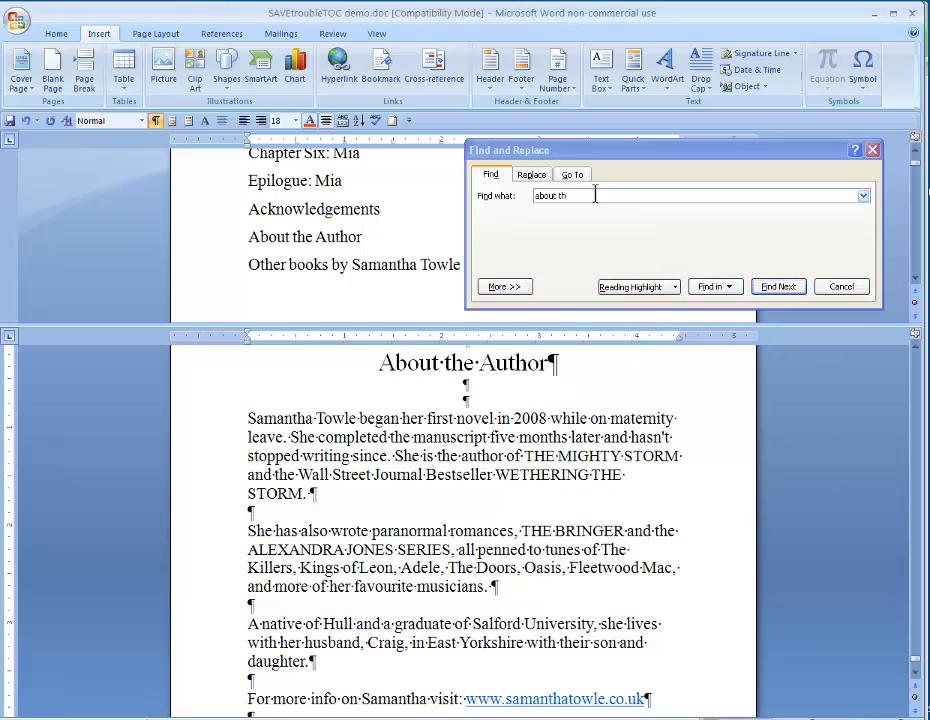
# Find the Other Books heading by searching for "other books", bookmark the full heading without its paragraph mark as "otherbooks", and close the search dialog.
pyautogui.moveTo(568, 195); pyautogui.dragTo(535, 196)
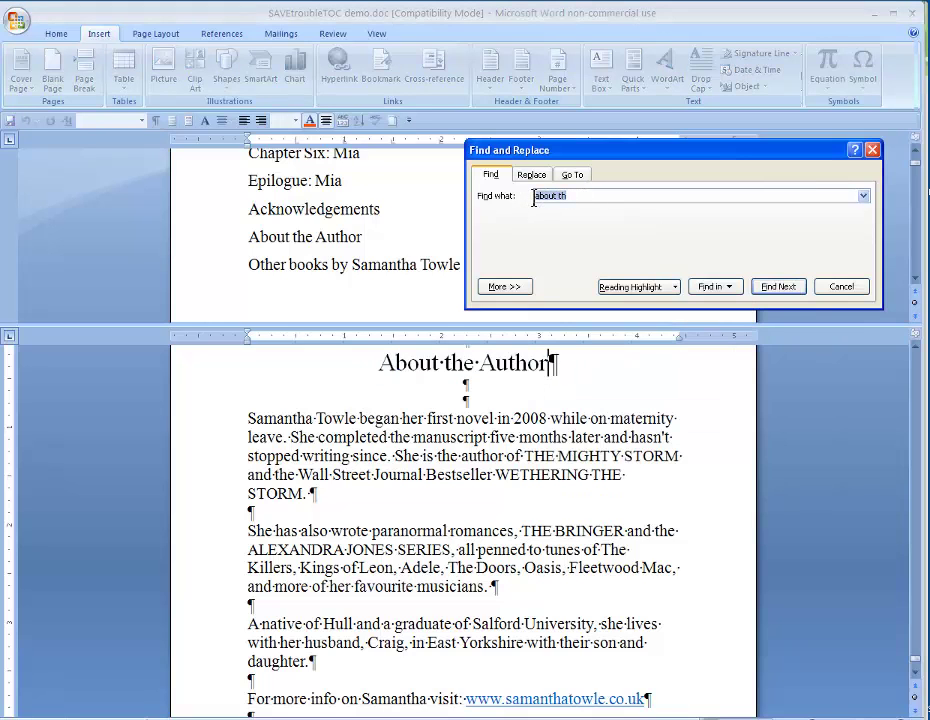
pyautogui.write('other books')
pyautogui.click(780, 289)
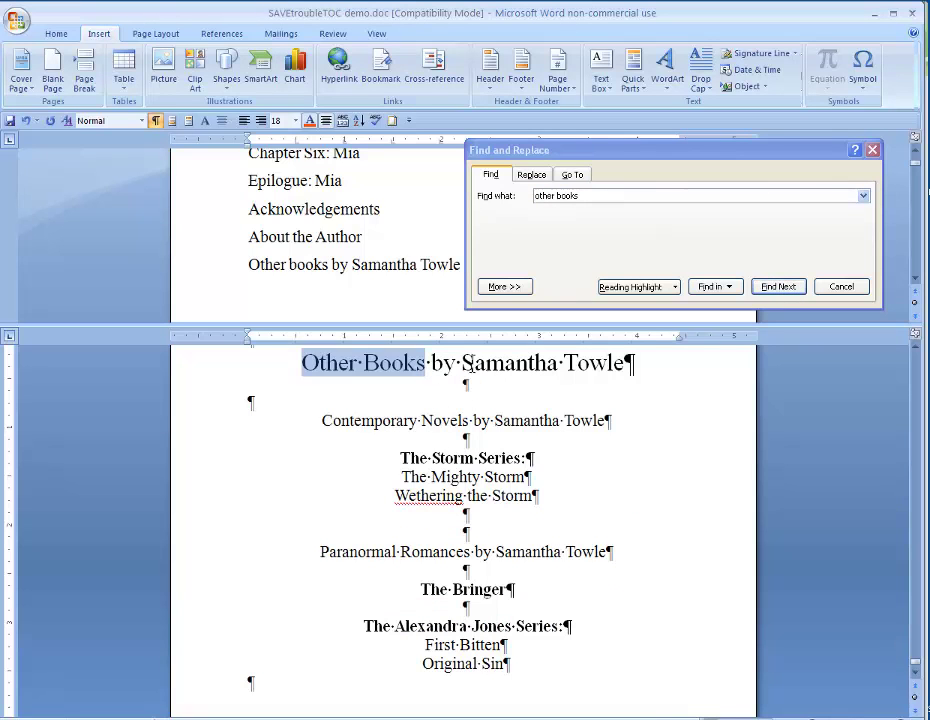
pyautogui.moveTo(302, 362); pyautogui.dragTo(619, 368)
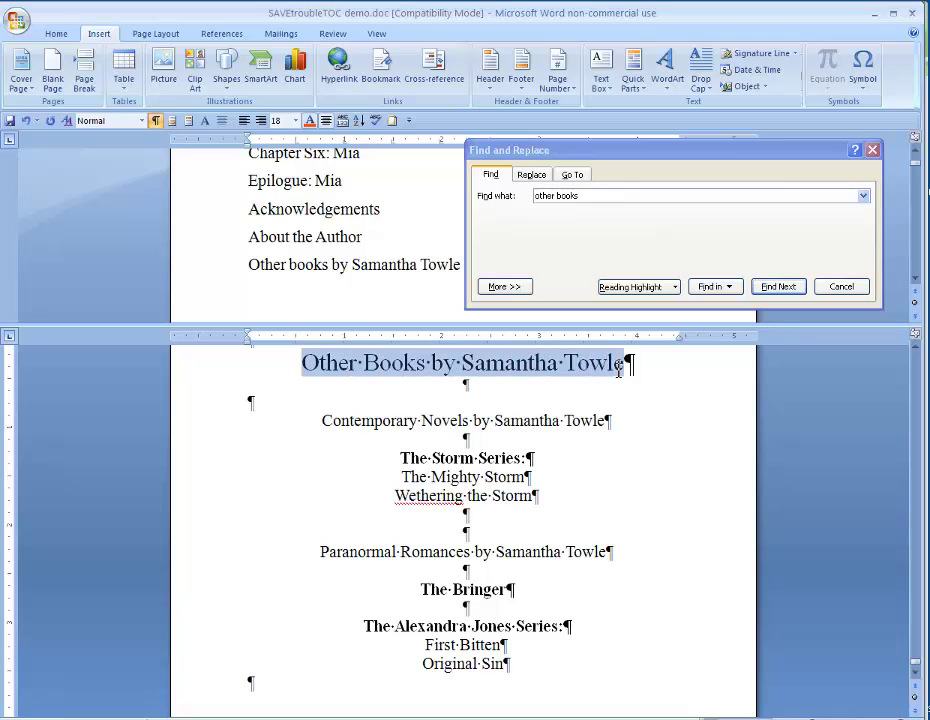
pyautogui.click(384, 72)
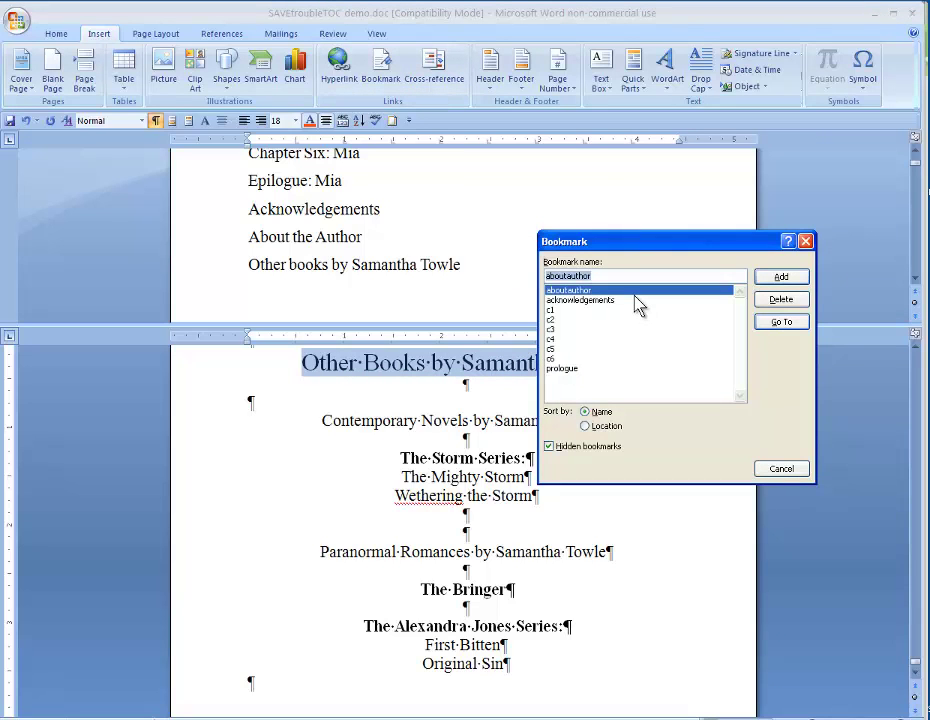
pyautogui.write('otherbooks')
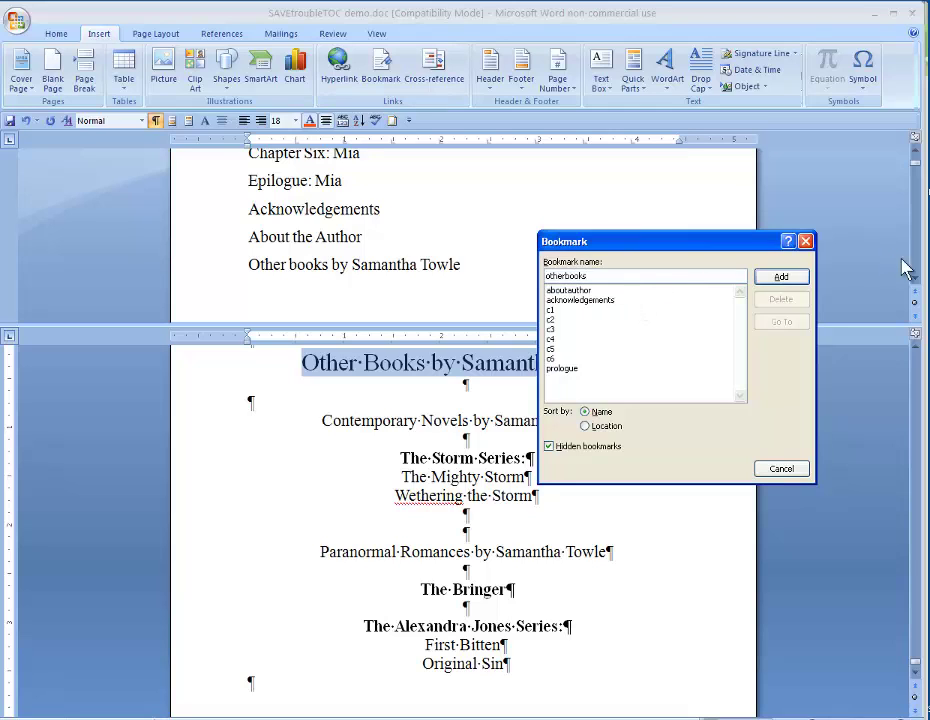
pyautogui.click(789, 279)
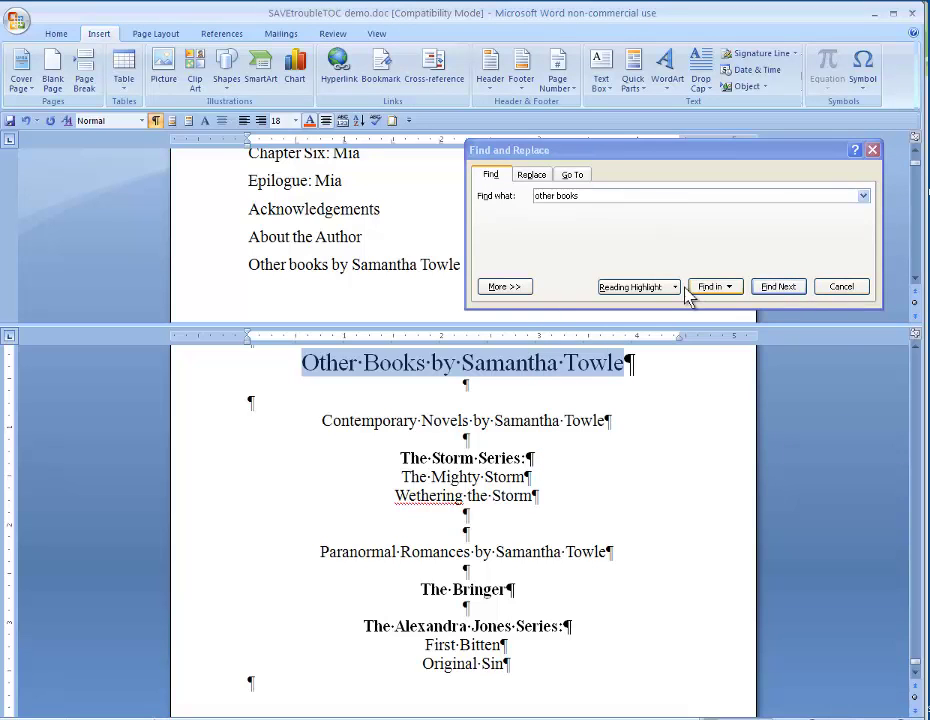
pyautogui.click(849, 289)
pyautogui.click(632, 366)
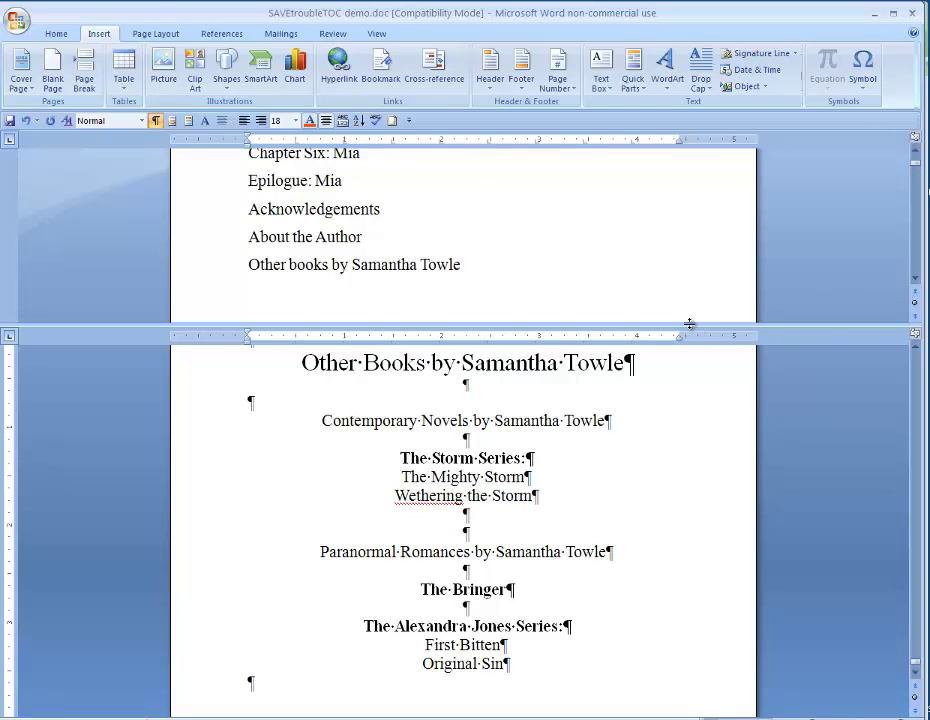
# Remove the window split and return to the start of the Contents page.
pyautogui.doubleClick(509, 325)
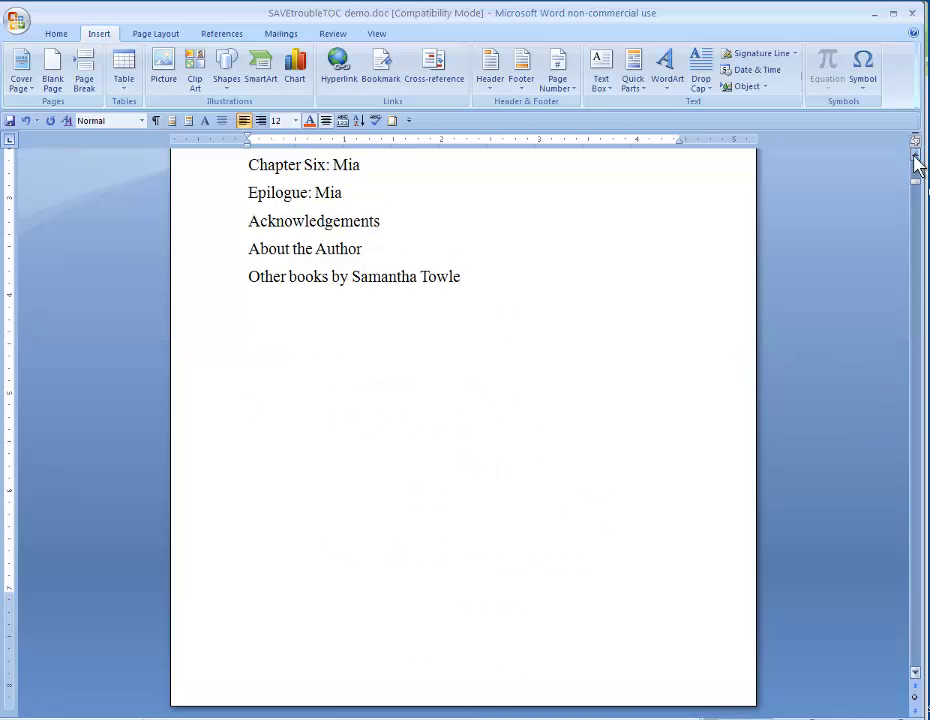
pyautogui.scroll(3, 917, 168)
pyautogui.scroll(1, 917, 168)
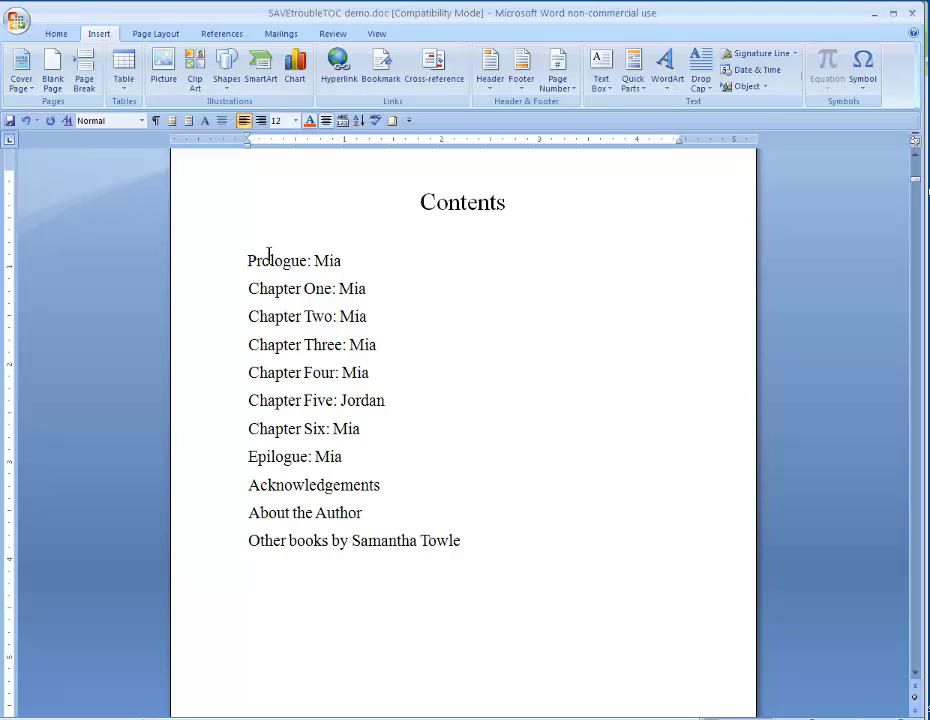
# Hyperlink the Prologue entry on the Contents page to the "prologue" bookmark as a place in this document.
pyautogui.moveTo(244, 260); pyautogui.dragTo(340, 259)
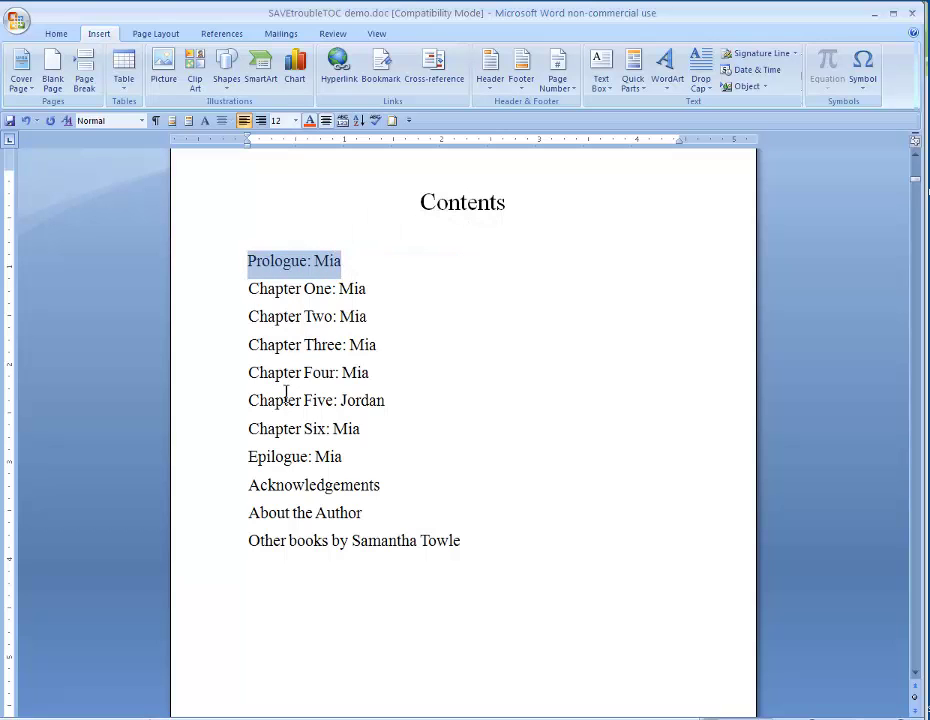
pyautogui.click(56, 33)
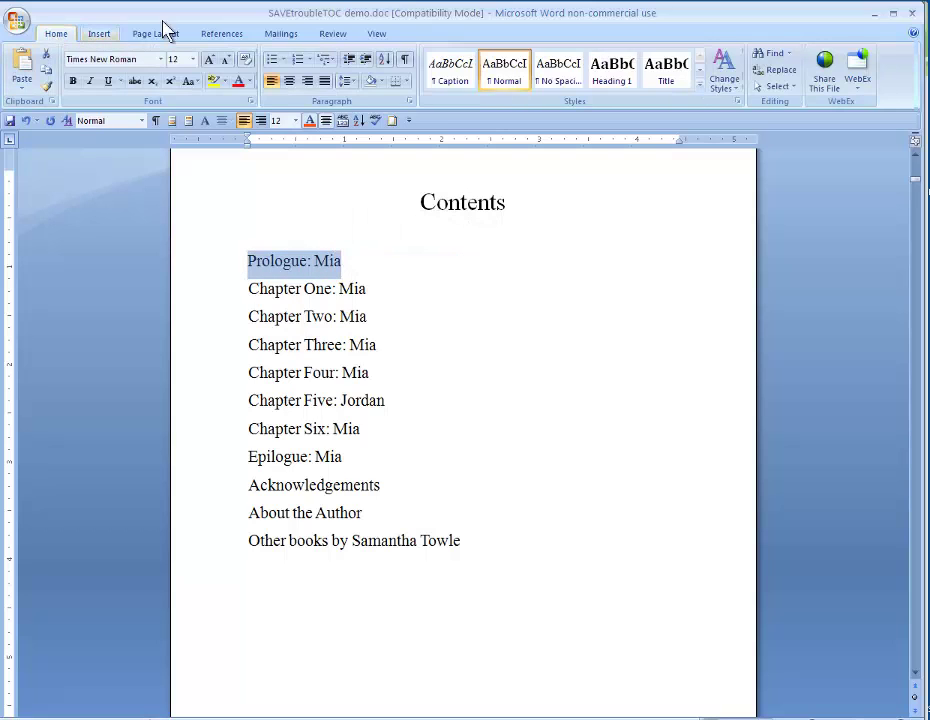
pyautogui.click(100, 35)
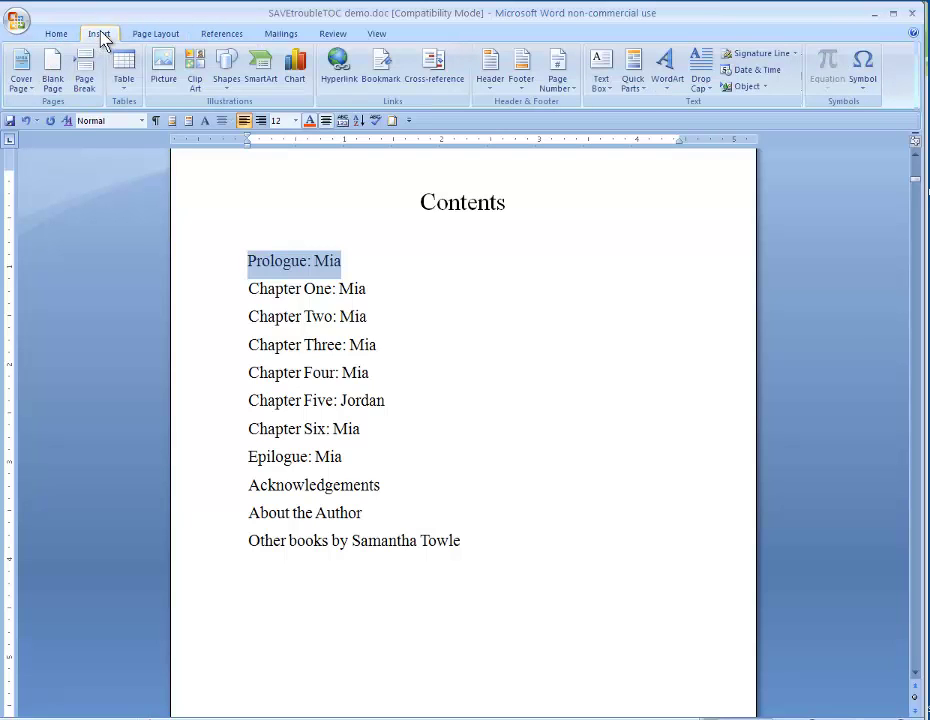
pyautogui.click(343, 77)
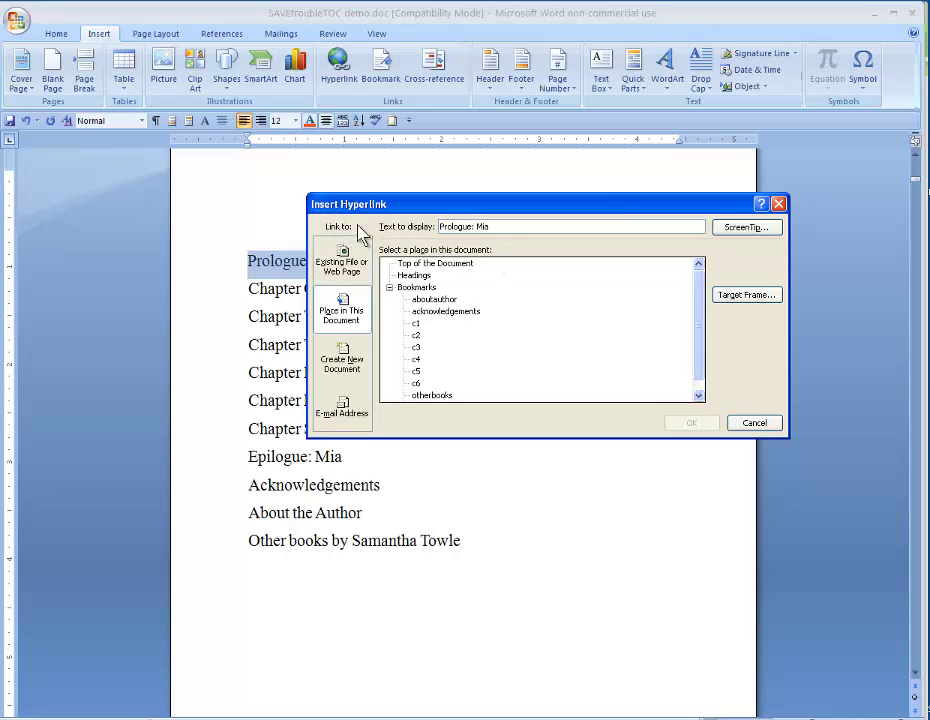
pyautogui.click(343, 262)
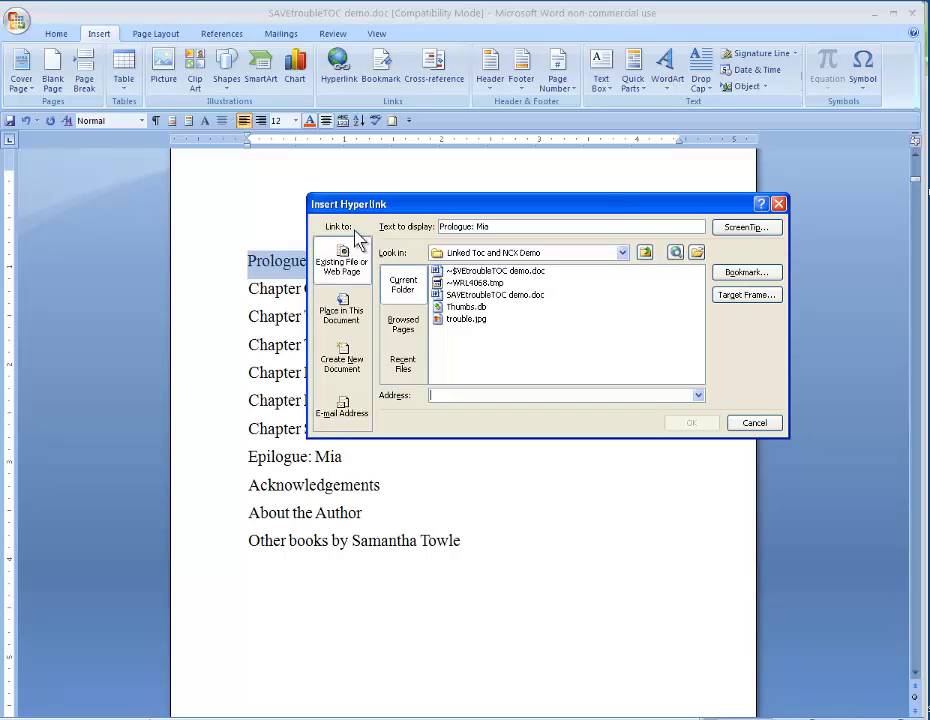
pyautogui.click(345, 315)
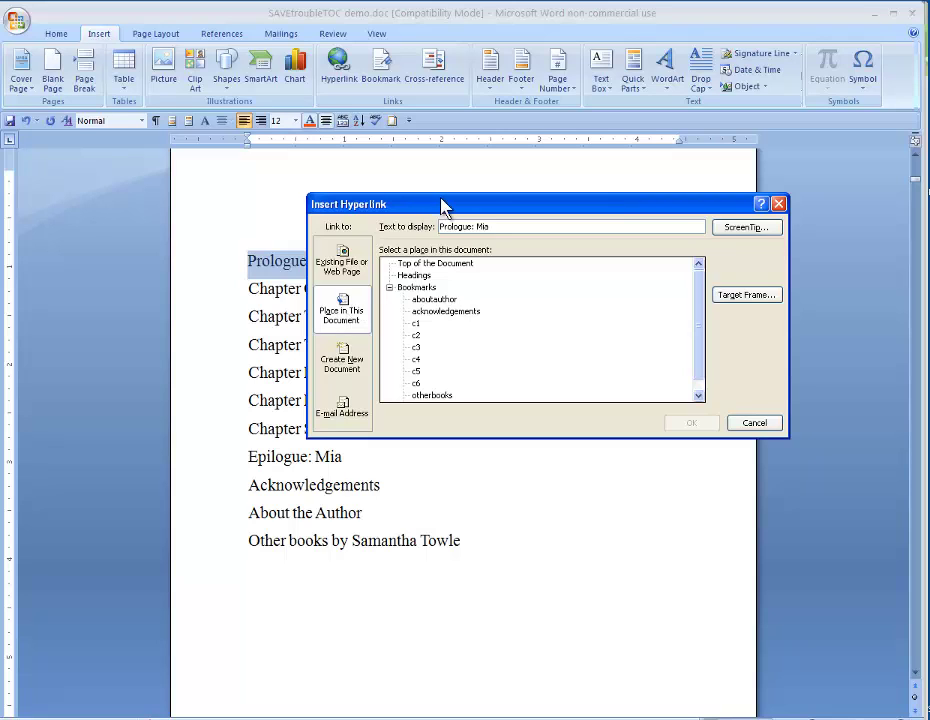
pyautogui.moveTo(442, 208); pyautogui.dragTo(513, 184)
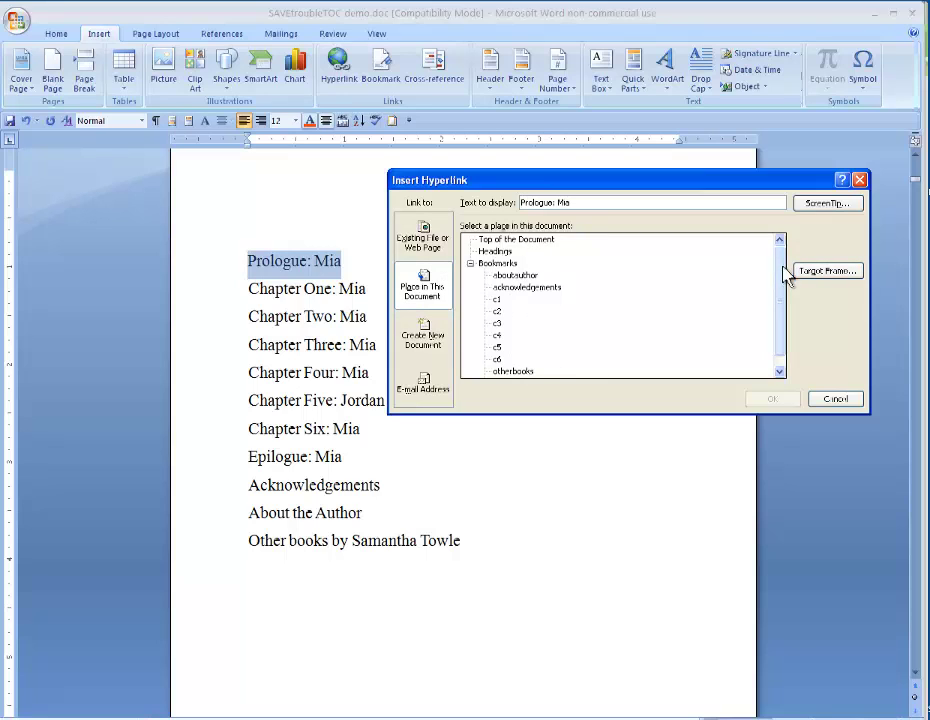
pyautogui.moveTo(785, 270); pyautogui.dragTo(785, 291)
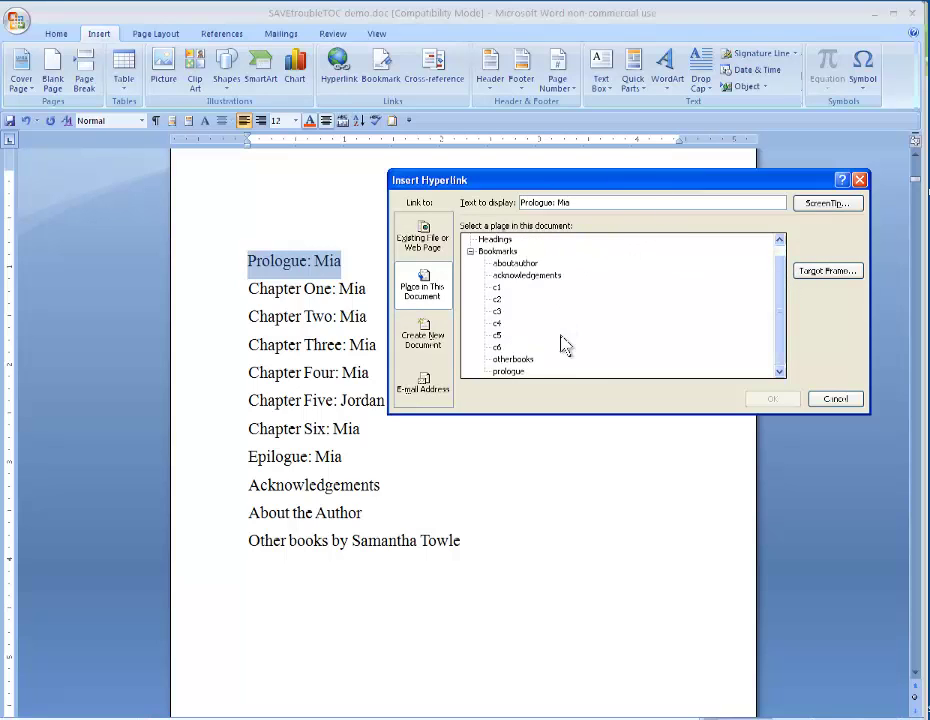
pyautogui.click(510, 372)
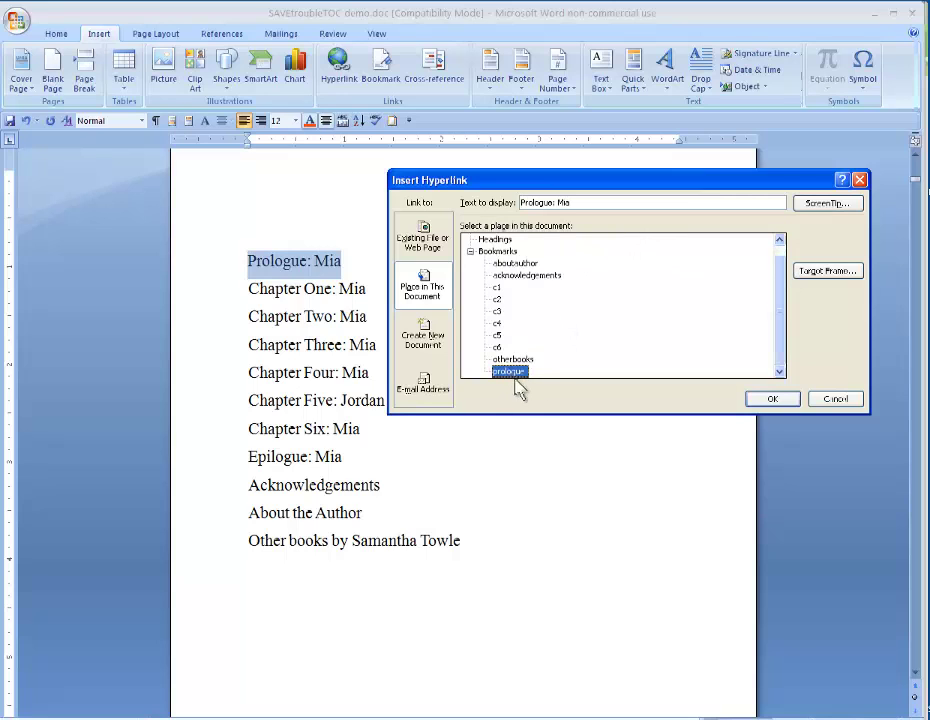
pyautogui.click(776, 400)
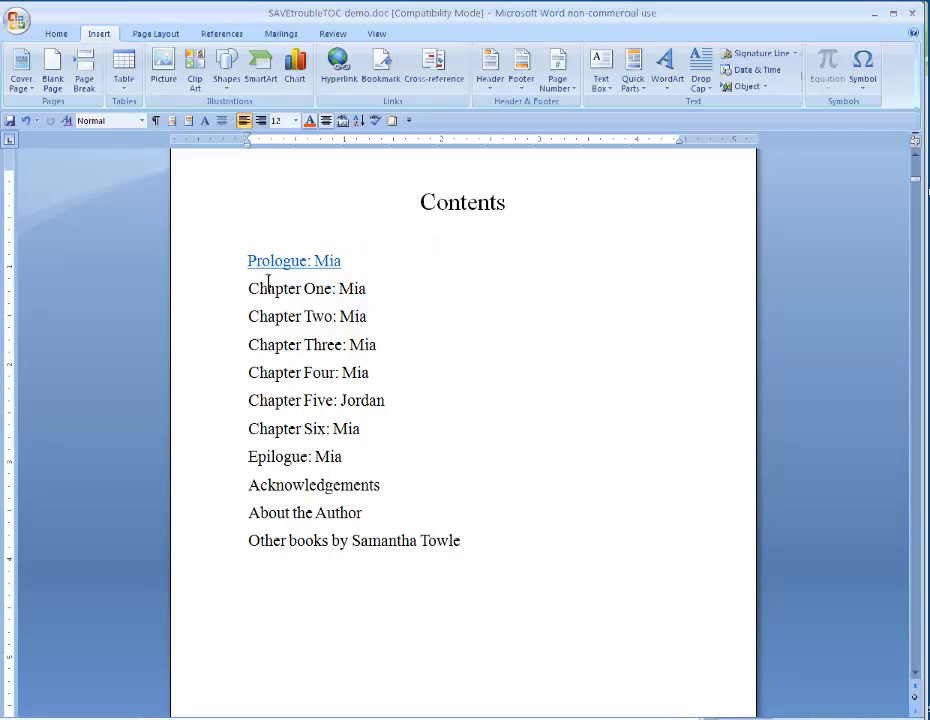
# Hyperlink the Chapter One entry in the contents list to the bookmark "c1".
pyautogui.moveTo(249, 288); pyautogui.dragTo(354, 286)
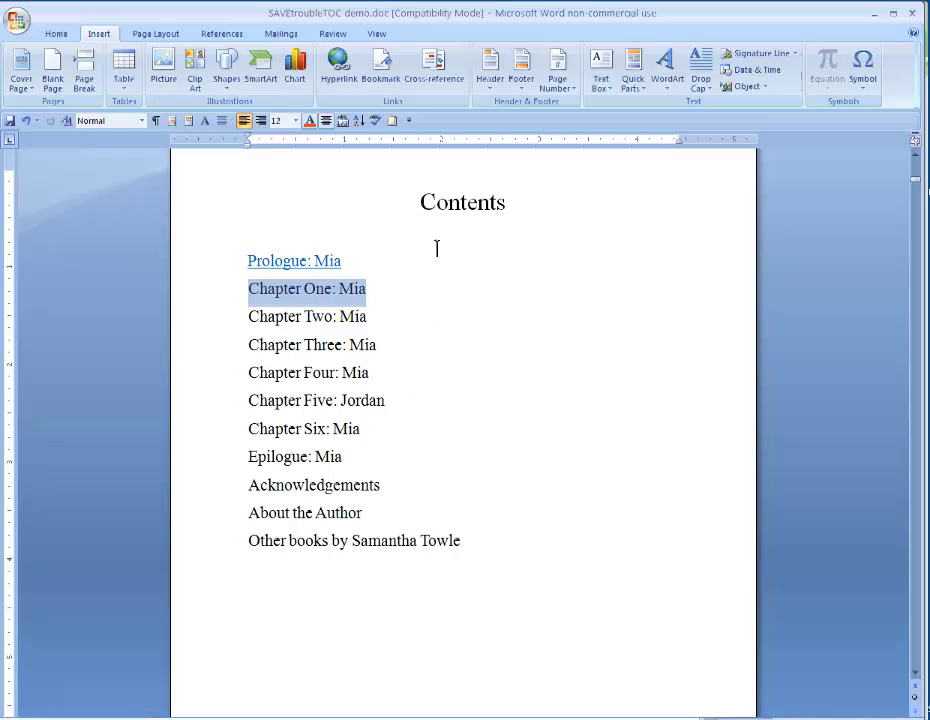
pyautogui.click(341, 70)
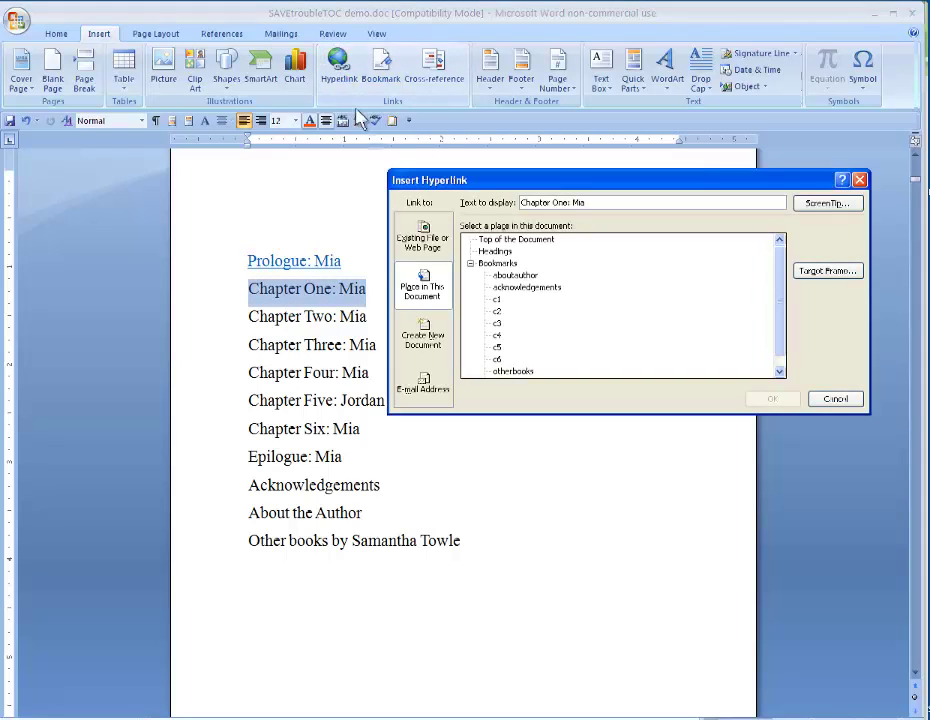
pyautogui.click(498, 299)
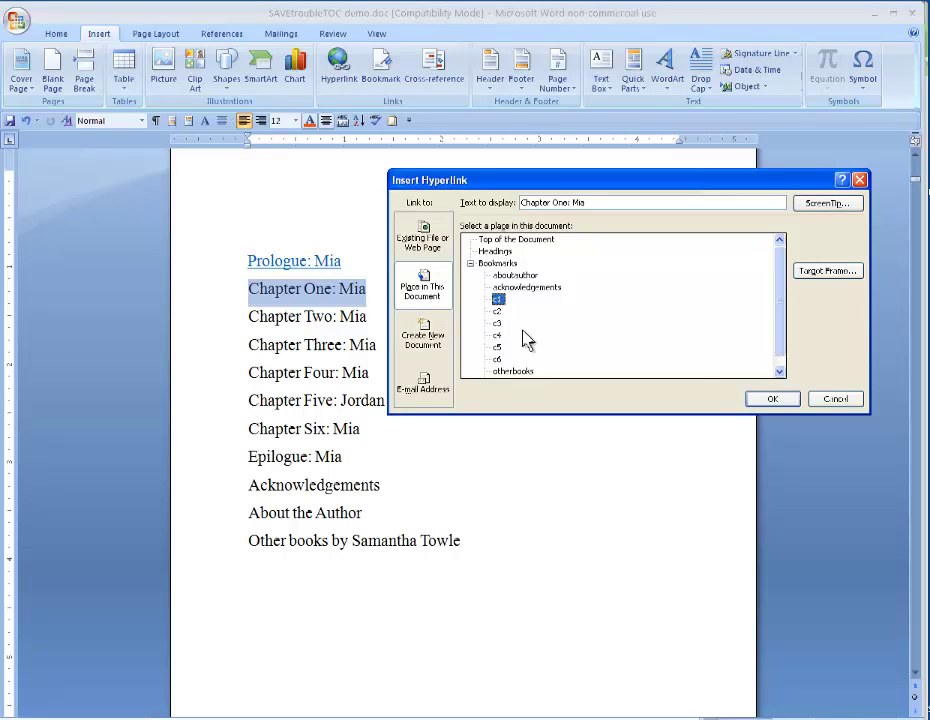
pyautogui.click(772, 400)
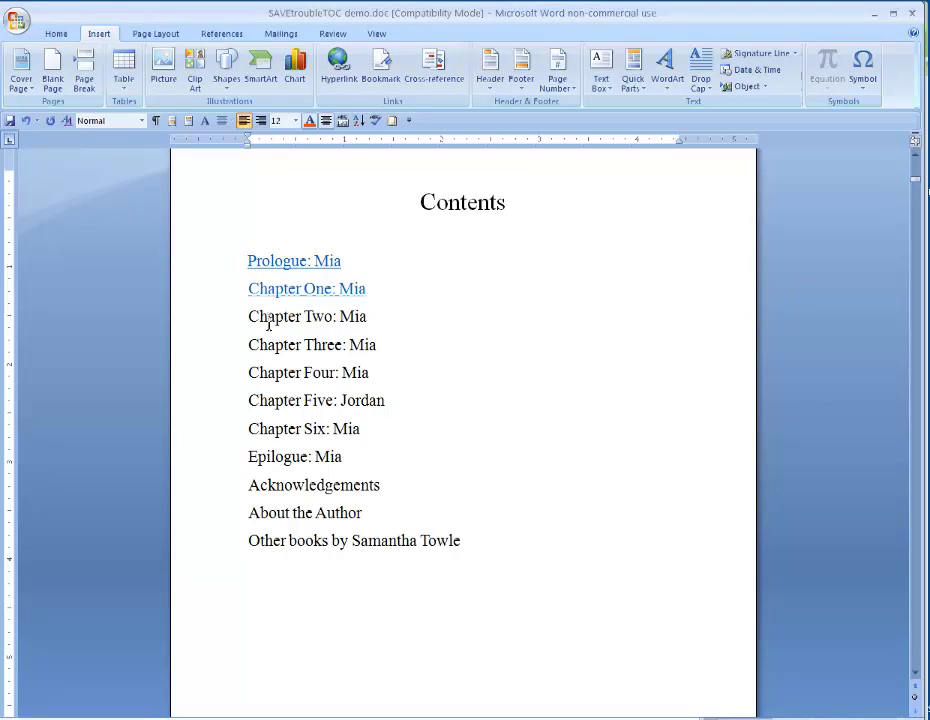
# Hyperlink the Chapter Two entry in the contents list to the bookmark "c2".
pyautogui.moveTo(273, 316); pyautogui.dragTo(372, 316)
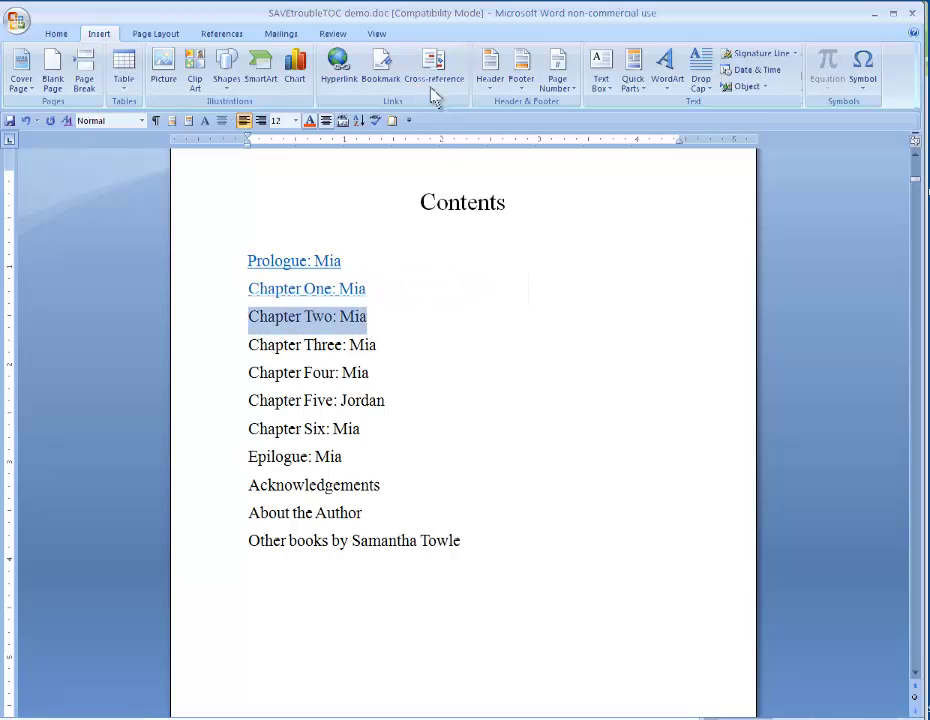
pyautogui.click(340, 80)
pyautogui.click(500, 310)
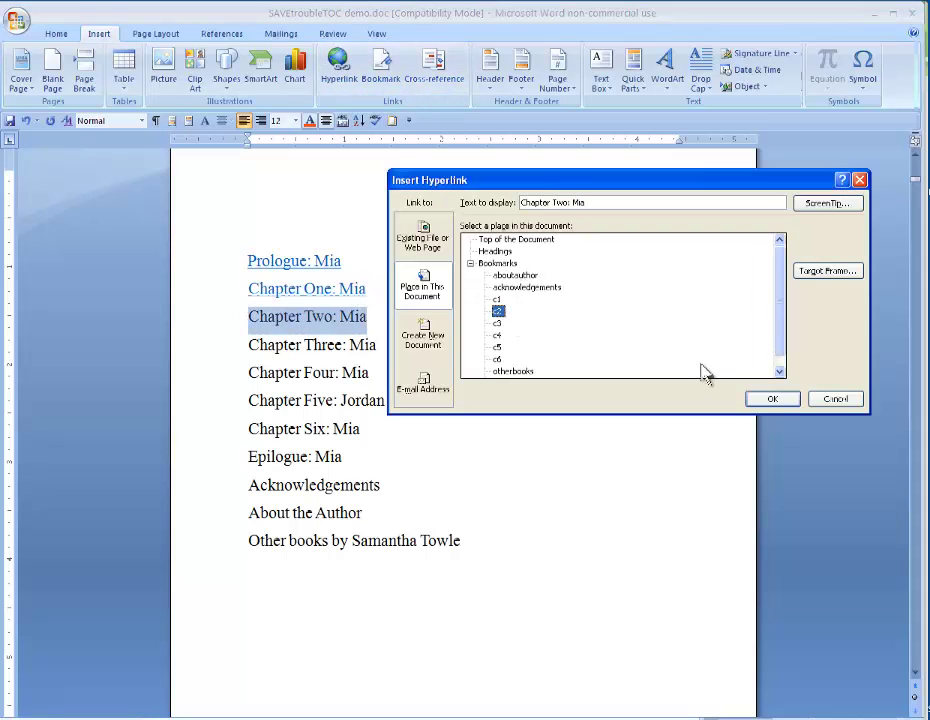
pyautogui.click(770, 399)
# Hyperlink the Chapter Three entry in the contents list to the bookmark "c3".
pyautogui.moveTo(266, 347); pyautogui.dragTo(378, 356)
pyautogui.click(339, 66)
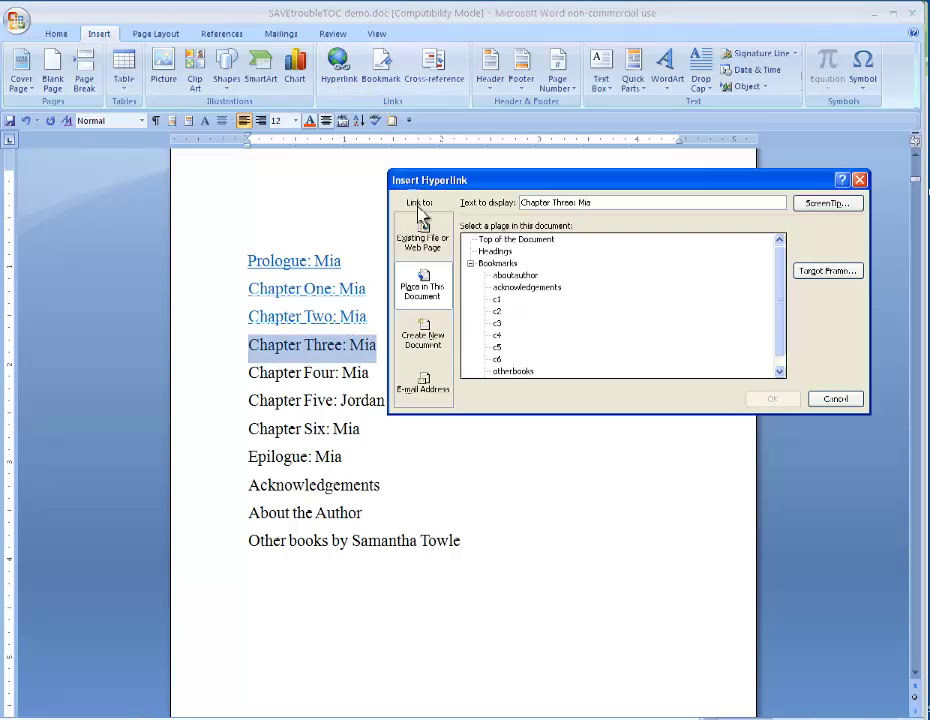
pyautogui.click(499, 324)
pyautogui.click(769, 399)
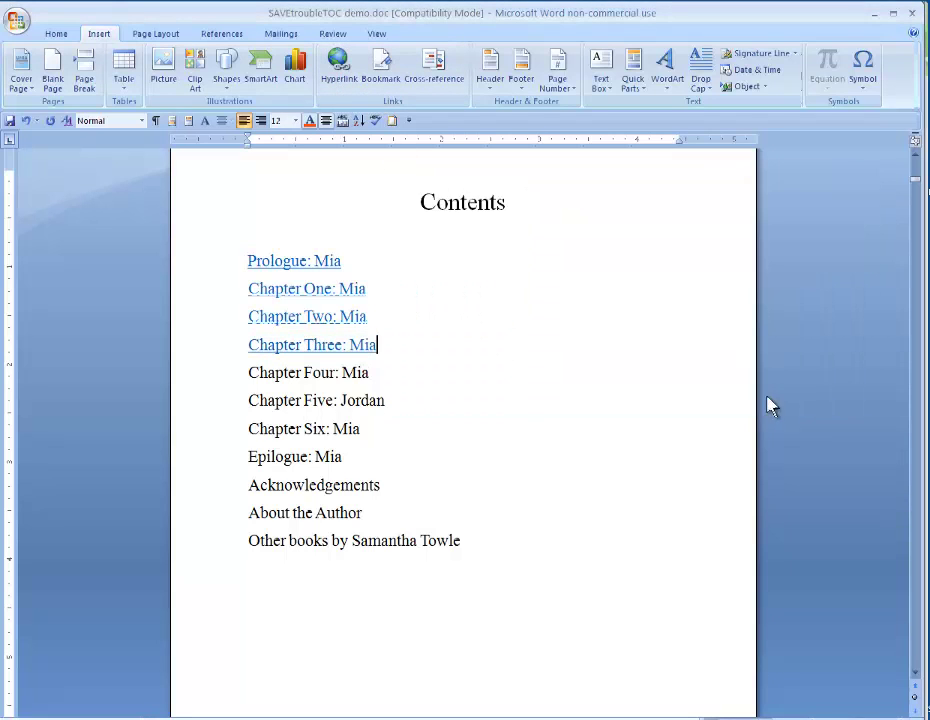
# Hyperlink the Chapter Four entry in the contents list to the bookmark "c4".
pyautogui.moveTo(247, 372); pyautogui.dragTo(370, 386)
pyautogui.click(345, 85)
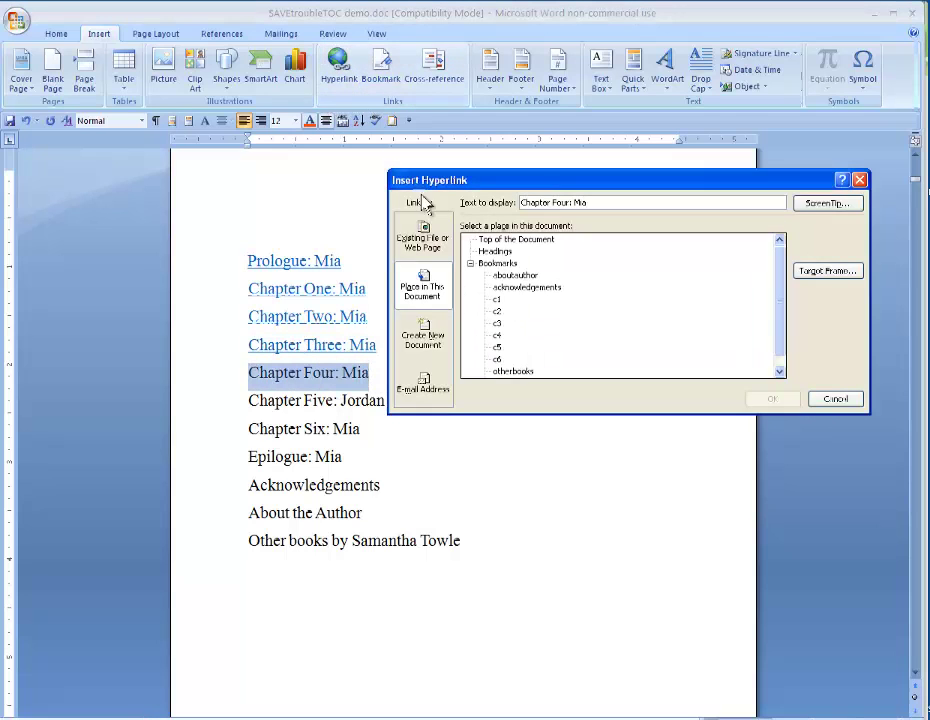
pyautogui.click(498, 333)
pyautogui.click(769, 399)
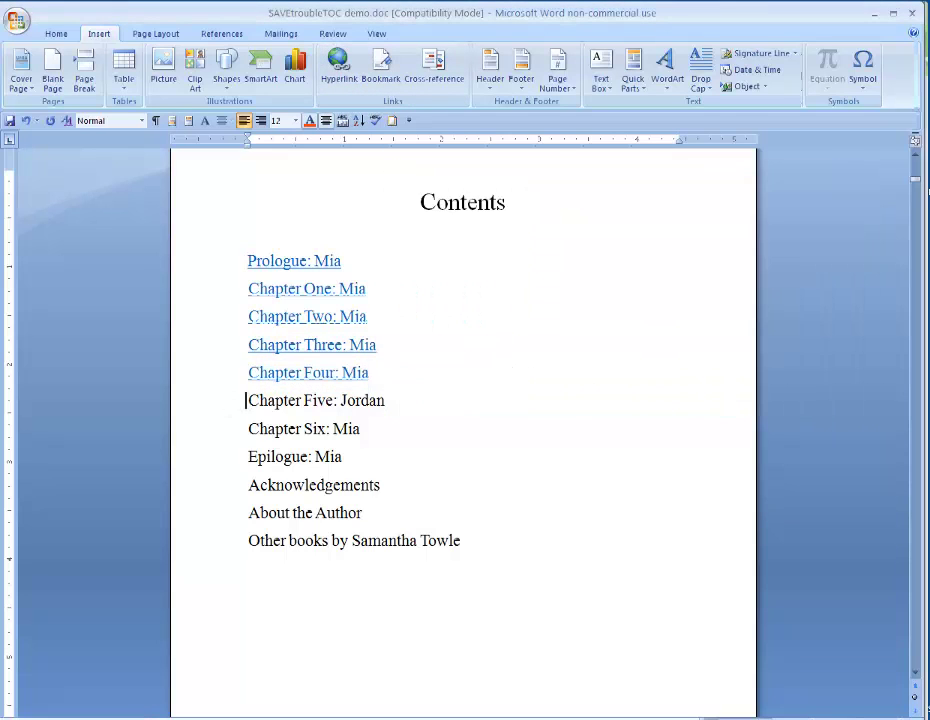
# Hyperlink the Chapter Five entry in the contents list to the bookmark "c5".
pyautogui.moveTo(247, 399); pyautogui.dragTo(385, 400)
pyautogui.click(340, 80)
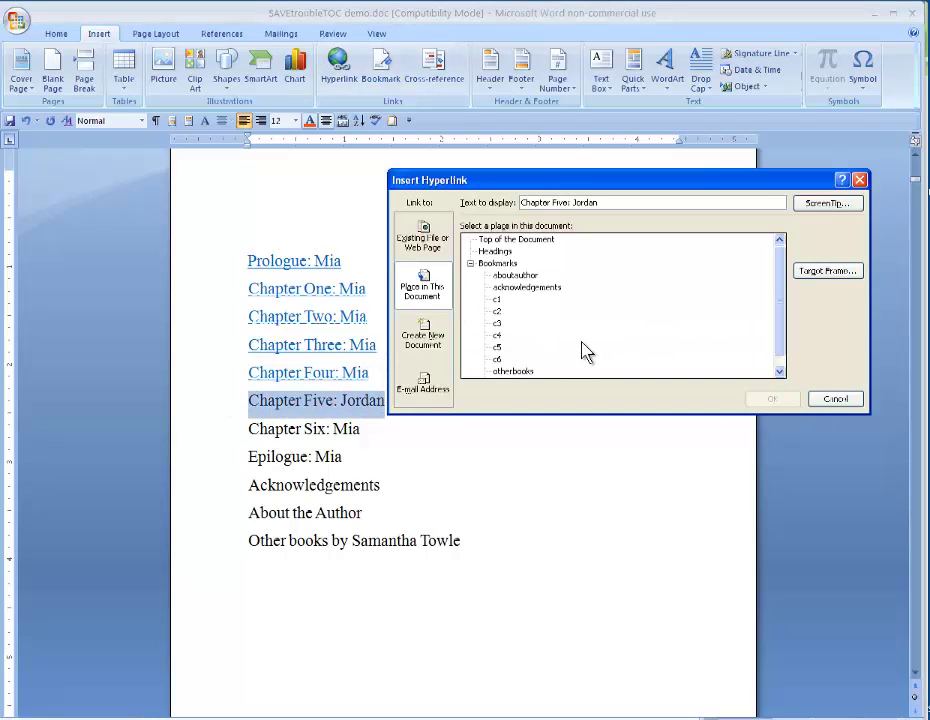
pyautogui.click(498, 347)
pyautogui.click(771, 399)
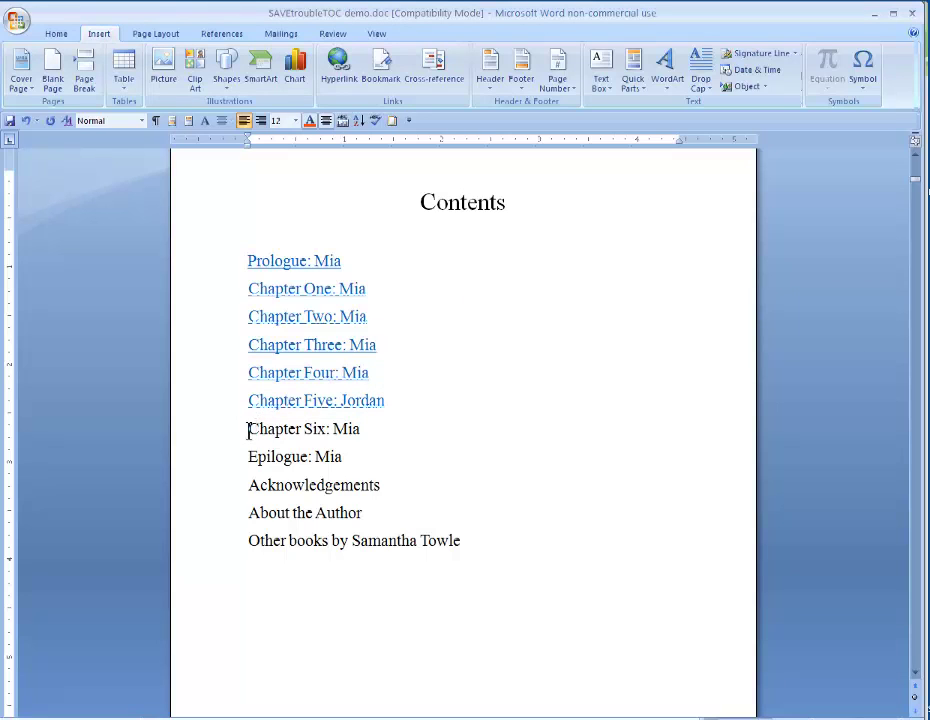
pyautogui.moveTo(249, 430); pyautogui.dragTo(355, 434)
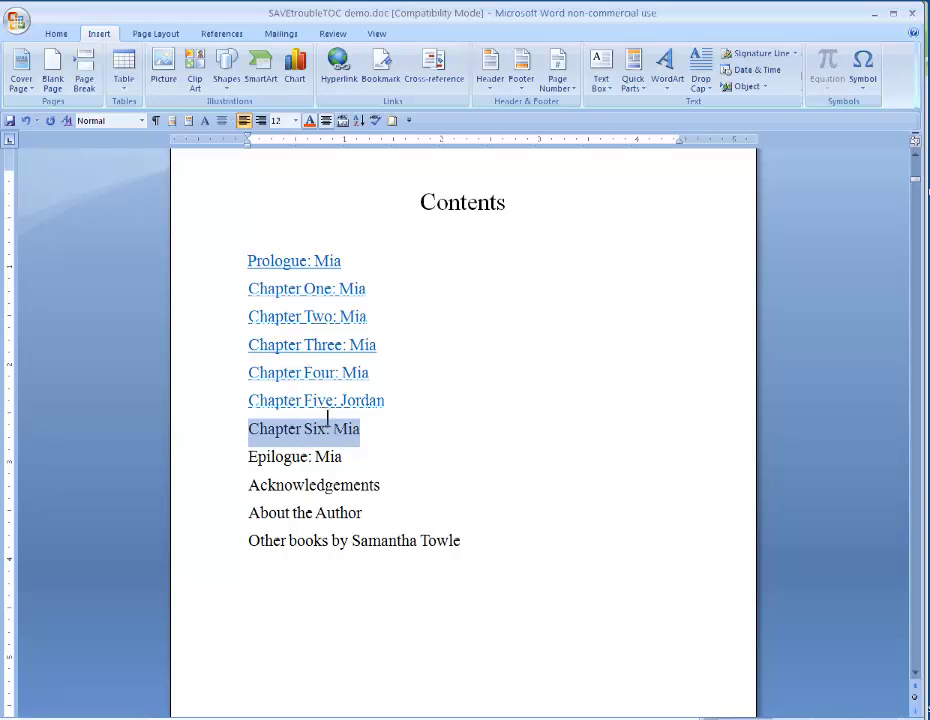
pyautogui.click(249, 430)
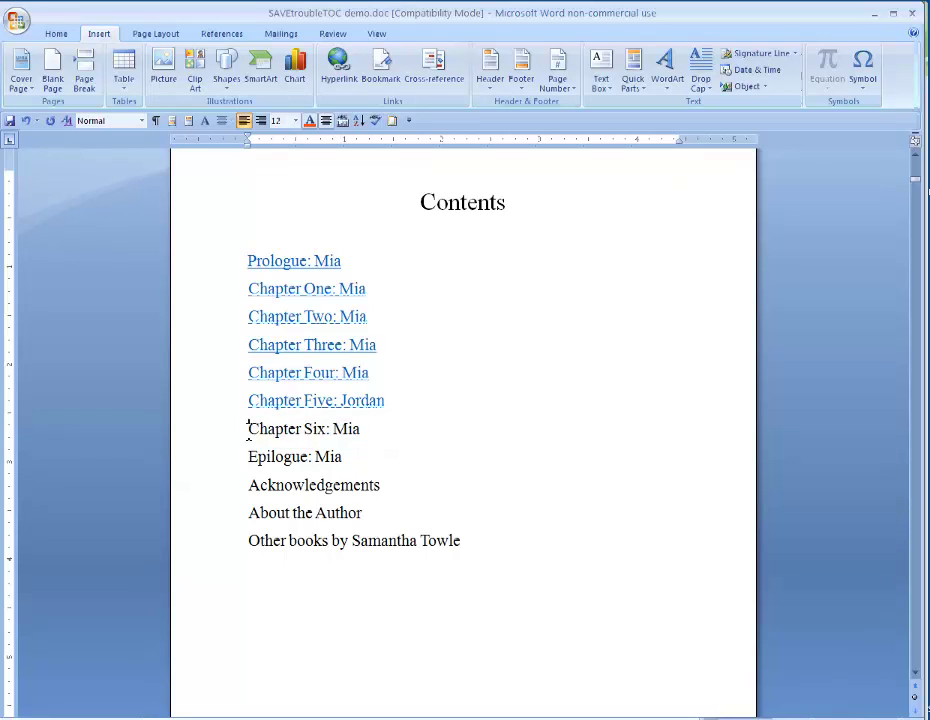
pyautogui.moveTo(249, 430); pyautogui.dragTo(357, 428)
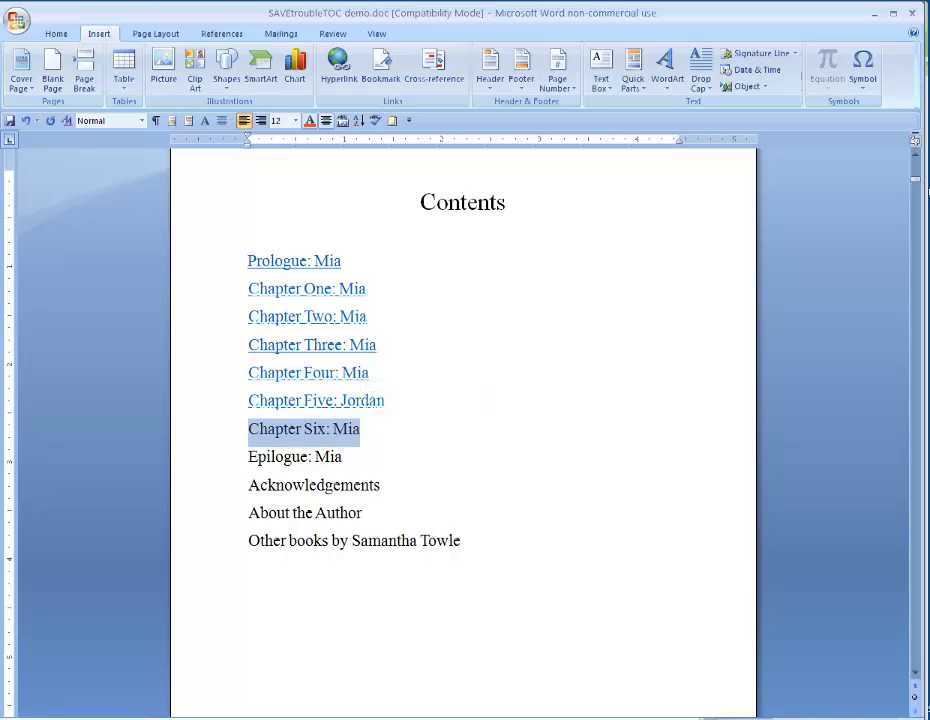
pyautogui.hotkey('alt', 'Tab')
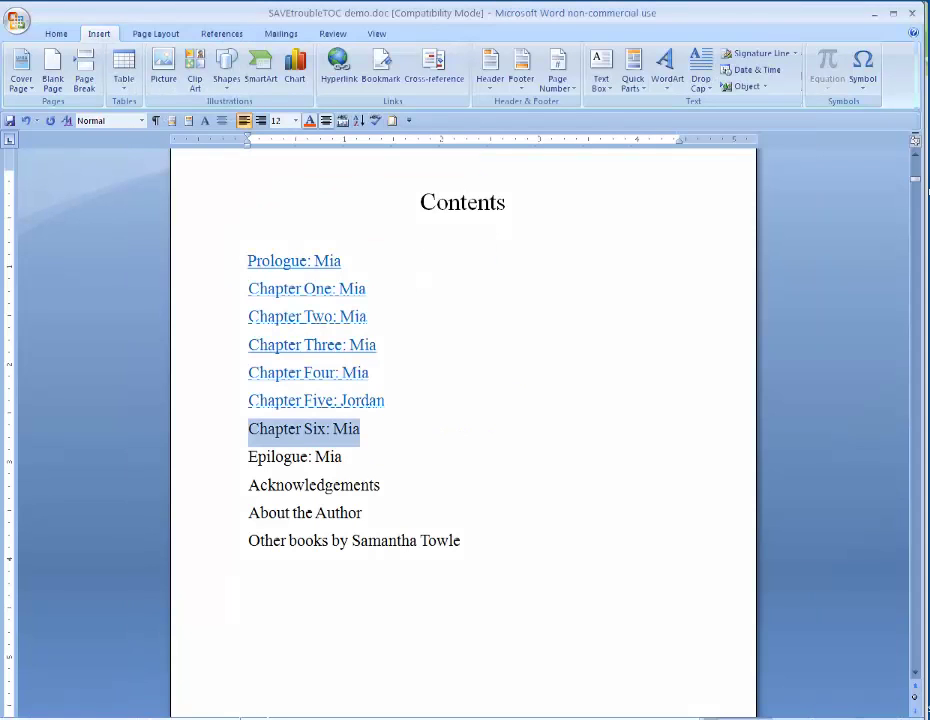
pyautogui.click(291, 432)
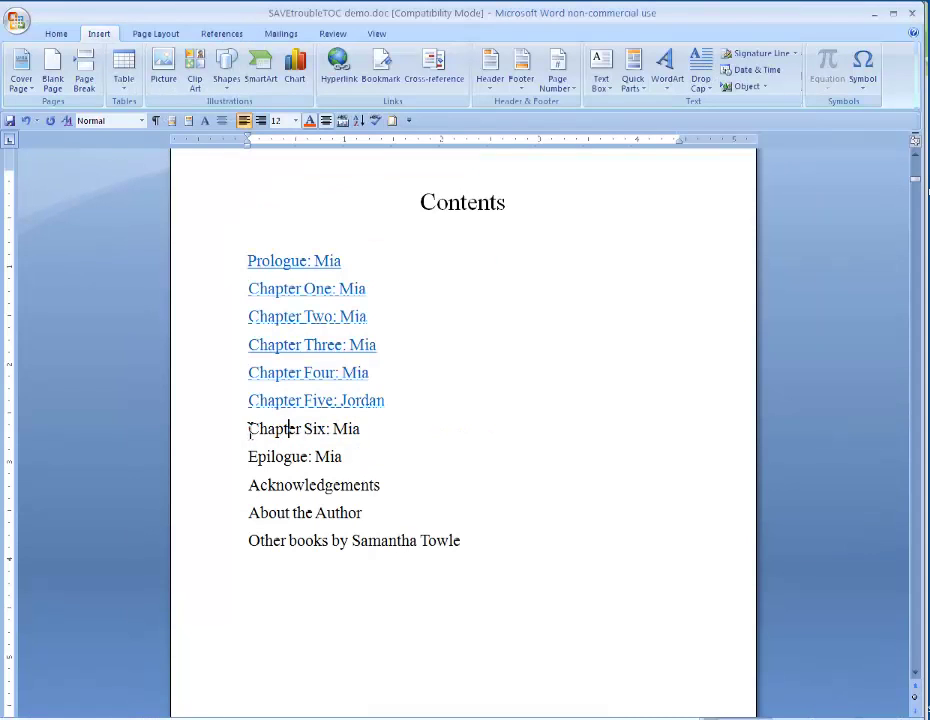
pyautogui.moveTo(249, 428); pyautogui.dragTo(314, 430)
pyautogui.click(318, 430)
pyautogui.moveTo(248, 428); pyautogui.dragTo(344, 431)
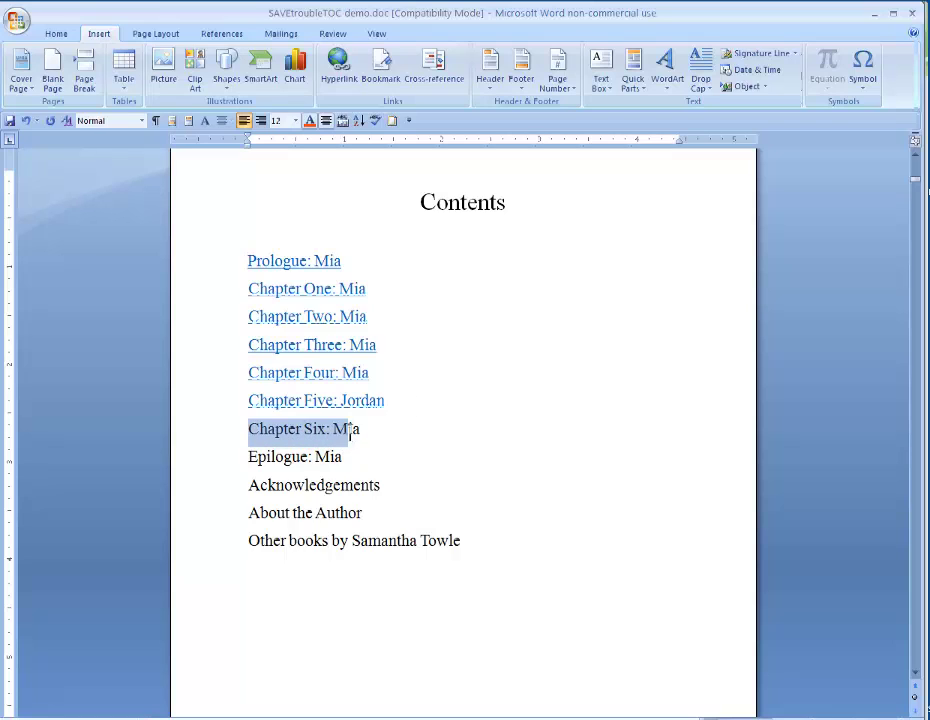
pyautogui.click(377, 430)
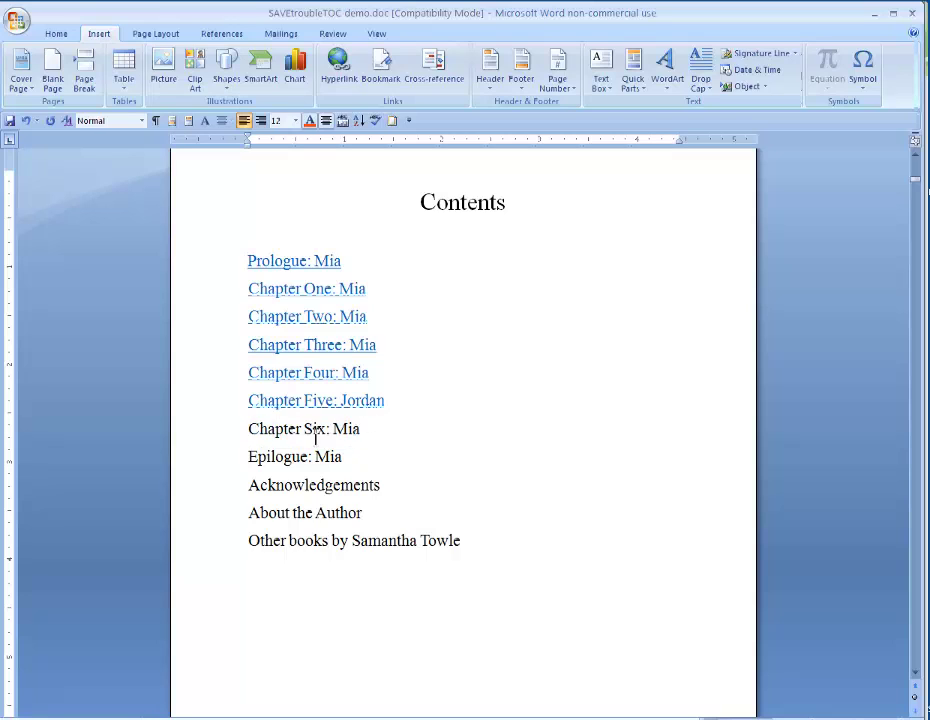
pyautogui.moveTo(247, 429); pyautogui.dragTo(362, 436)
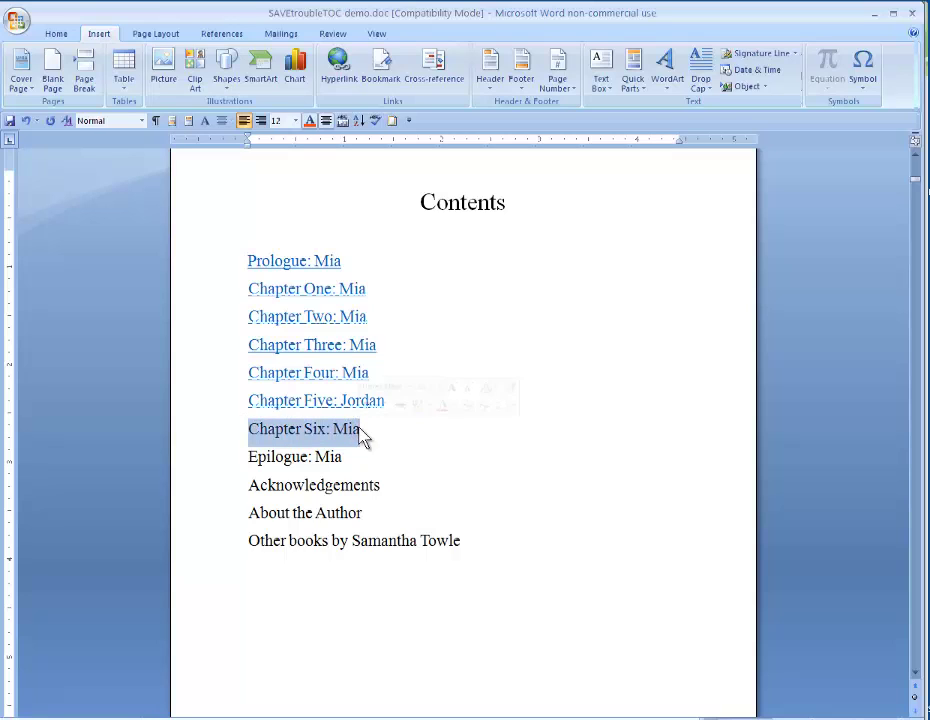
pyautogui.click(362, 432)
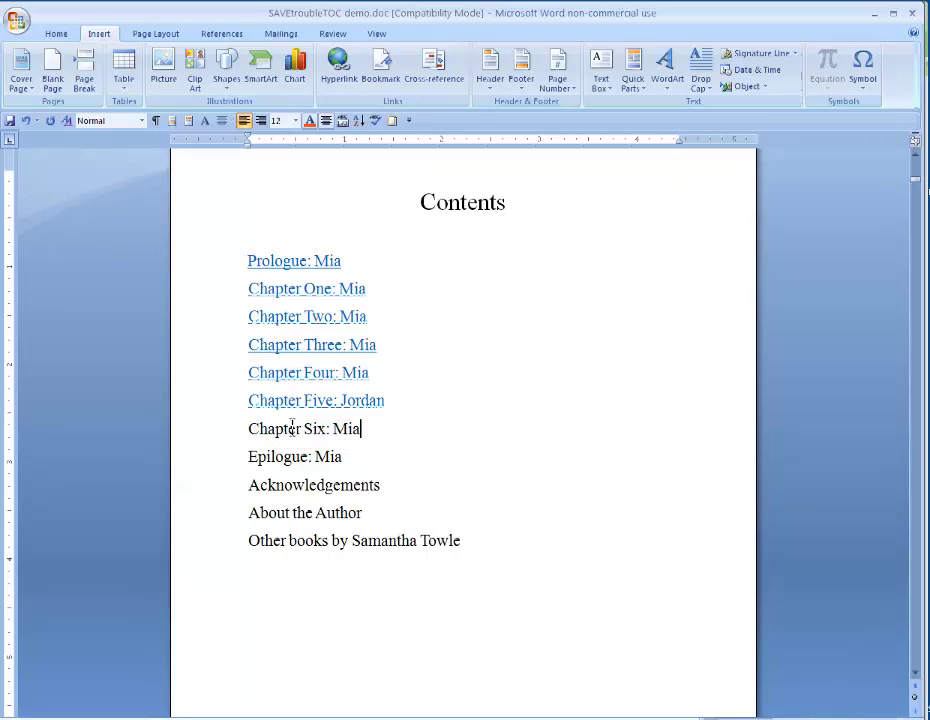
pyautogui.moveTo(237, 430); pyautogui.dragTo(362, 432)
pyautogui.click(285, 430)
pyautogui.click(250, 432)
# Hyperlink the Chapter Six entry in the contents list to the bookmark "c6".
pyautogui.moveTo(249, 432); pyautogui.dragTo(360, 445)
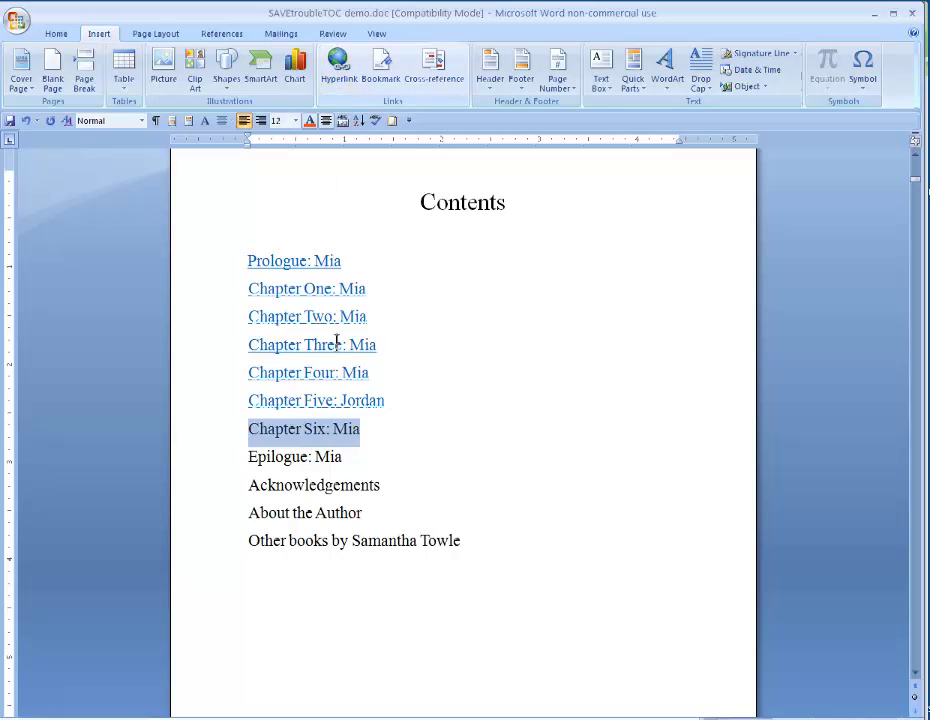
pyautogui.click(339, 64)
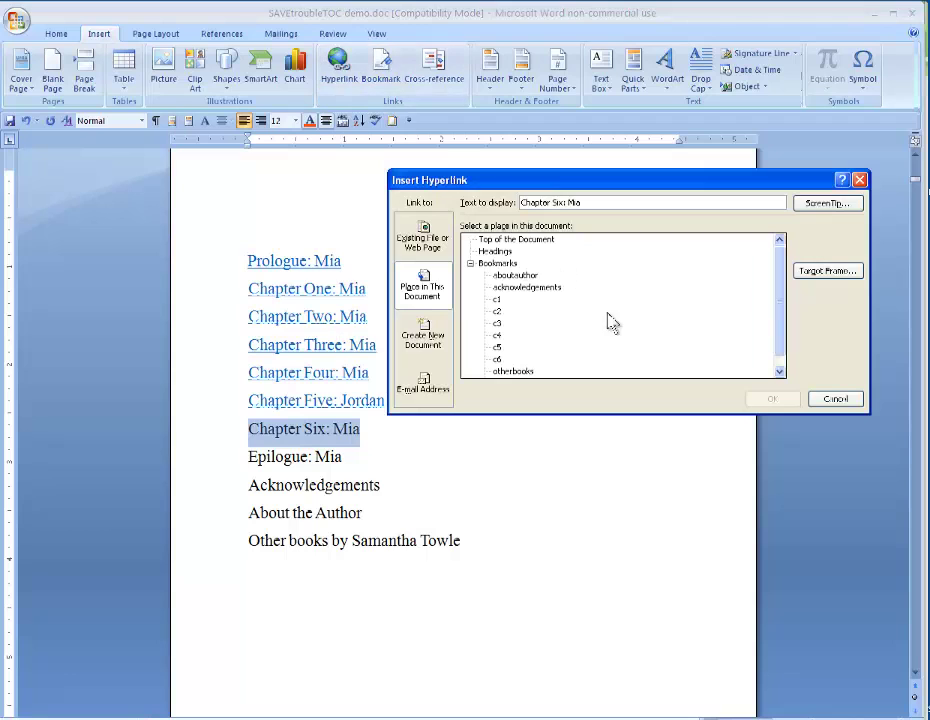
pyautogui.click(498, 359)
pyautogui.click(768, 399)
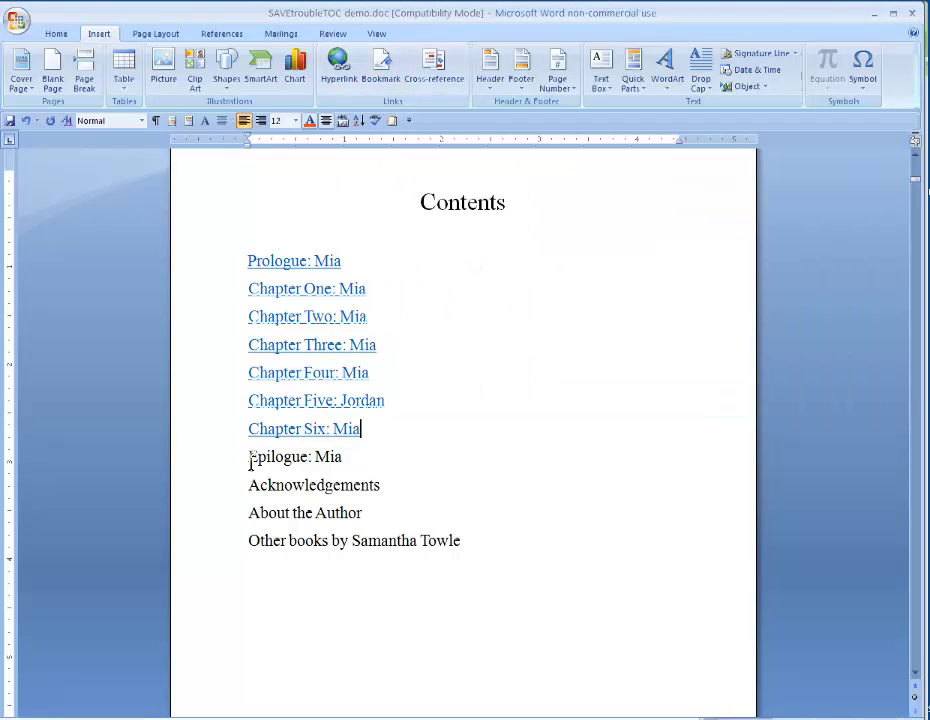
pyautogui.moveTo(250, 457); pyautogui.dragTo(343, 457)
pyautogui.click(343, 80)
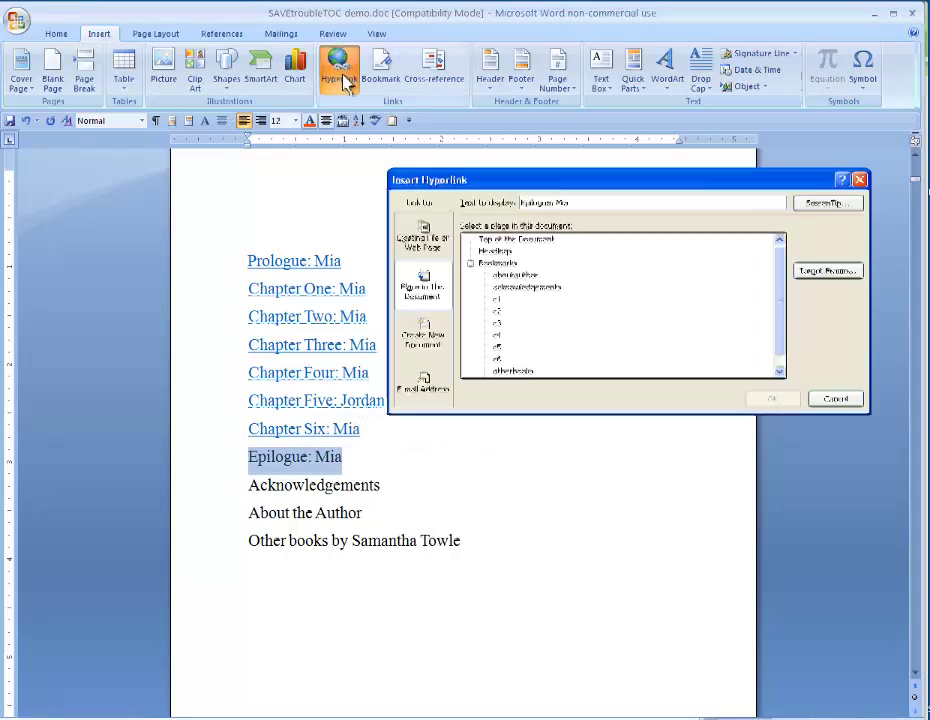
pyautogui.scroll(-1, 590, 337)
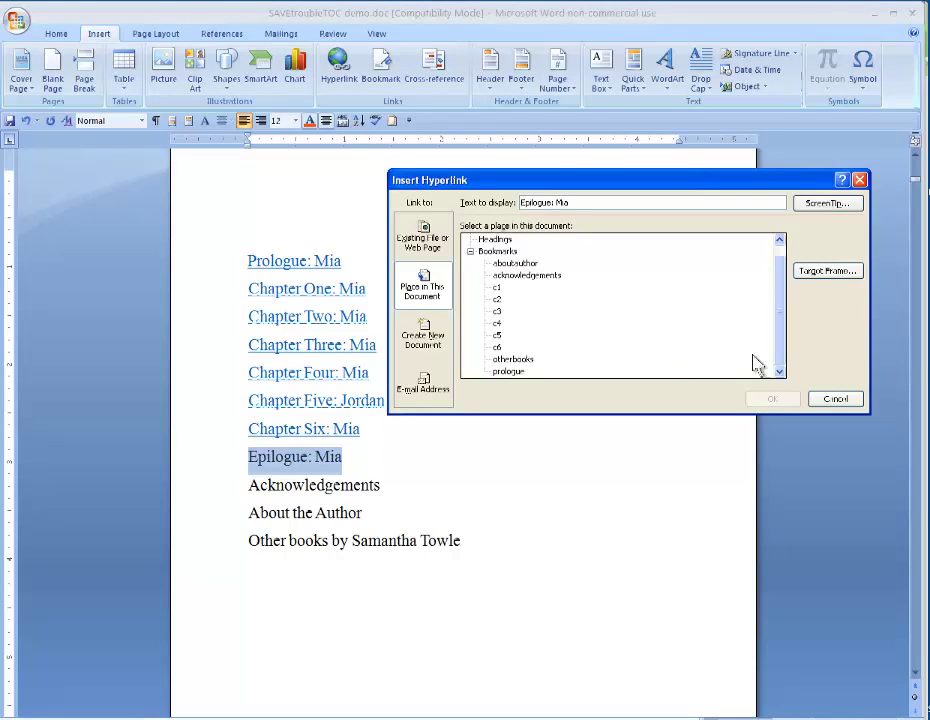
pyautogui.moveTo(780, 343); pyautogui.dragTo(544, 282)
pyautogui.click(835, 399)
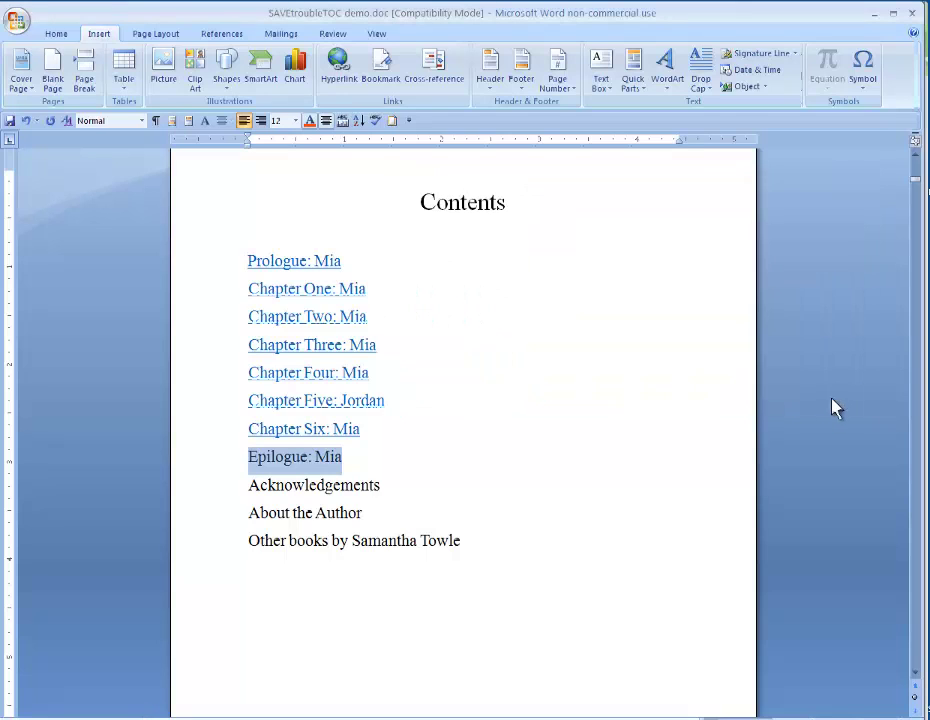
pyautogui.click(366, 450)
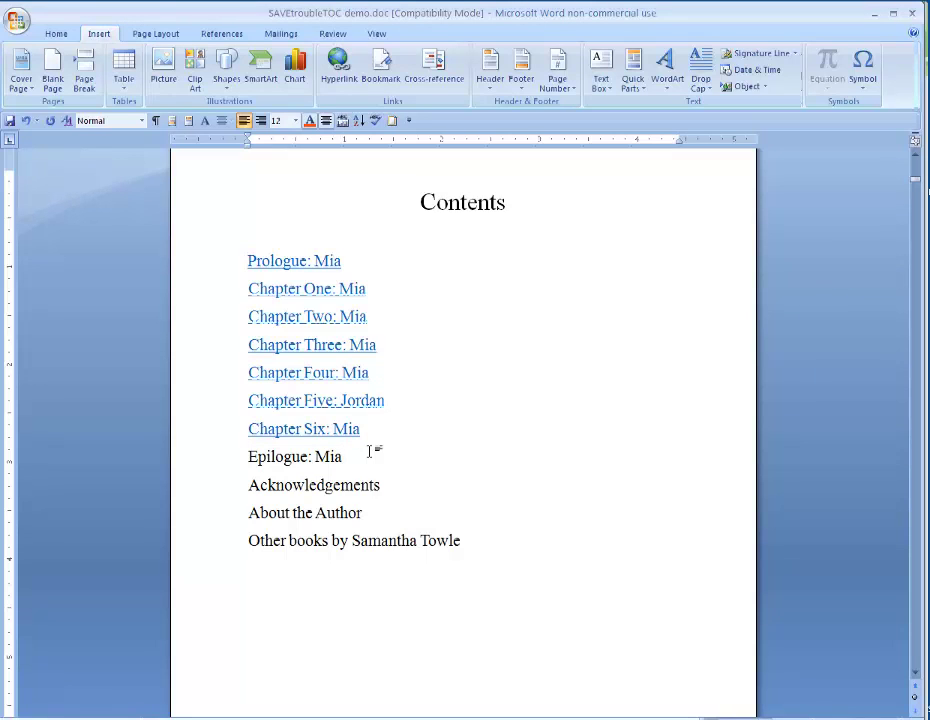
# Locate the Epilogue chapter heading by searching for "epil" and bookmark the heading as "epilogue".
pyautogui.hotkey('ctrl', 'f')
pyautogui.write('epil')
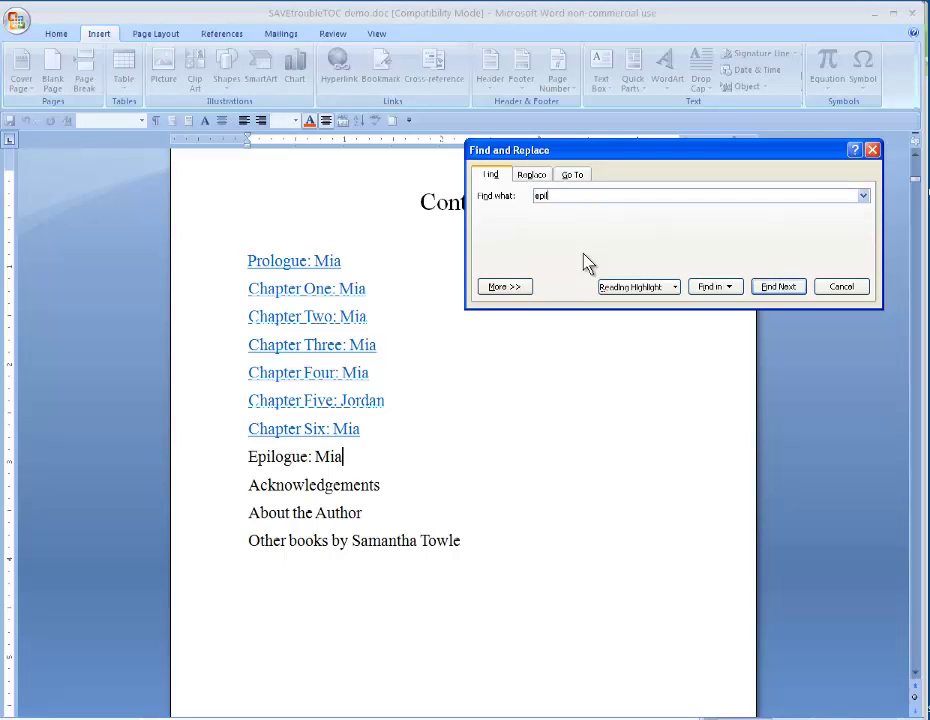
pyautogui.click(779, 287)
pyautogui.moveTo(720, 172); pyautogui.dragTo(785, 262)
pyautogui.click(853, 249)
pyautogui.click(467, 228)
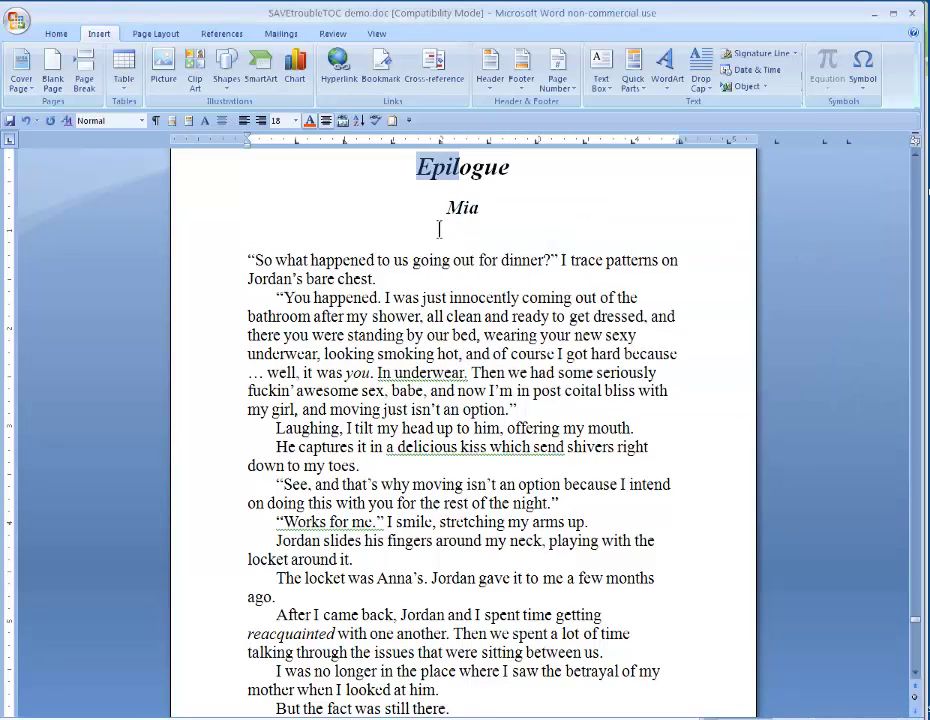
pyautogui.doubleClick(425, 167)
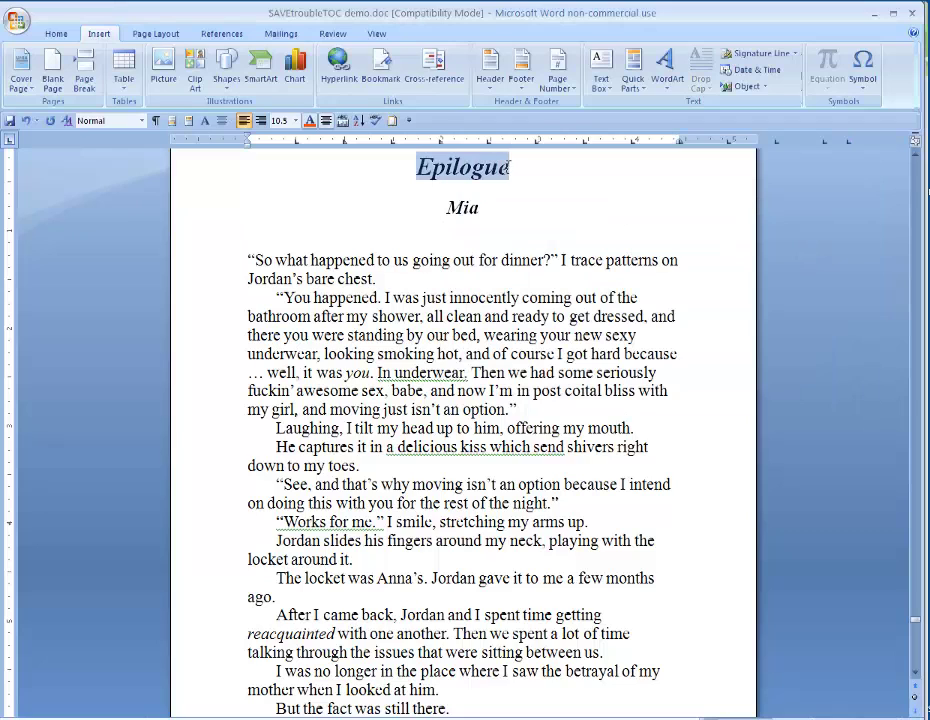
pyautogui.click(381, 70)
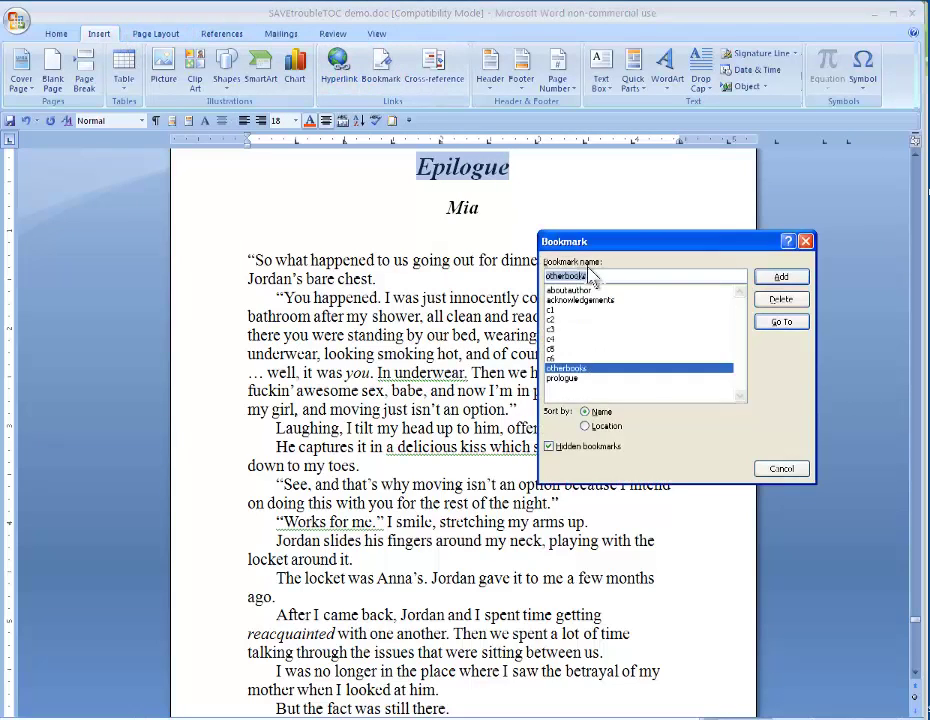
pyautogui.write('epilogue')
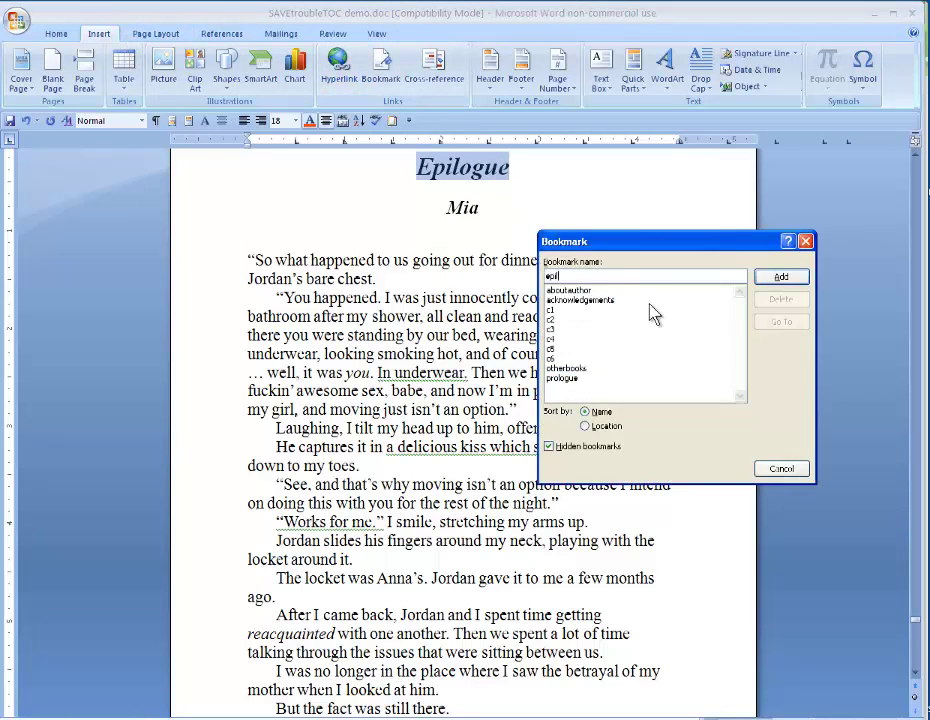
pyautogui.click(782, 278)
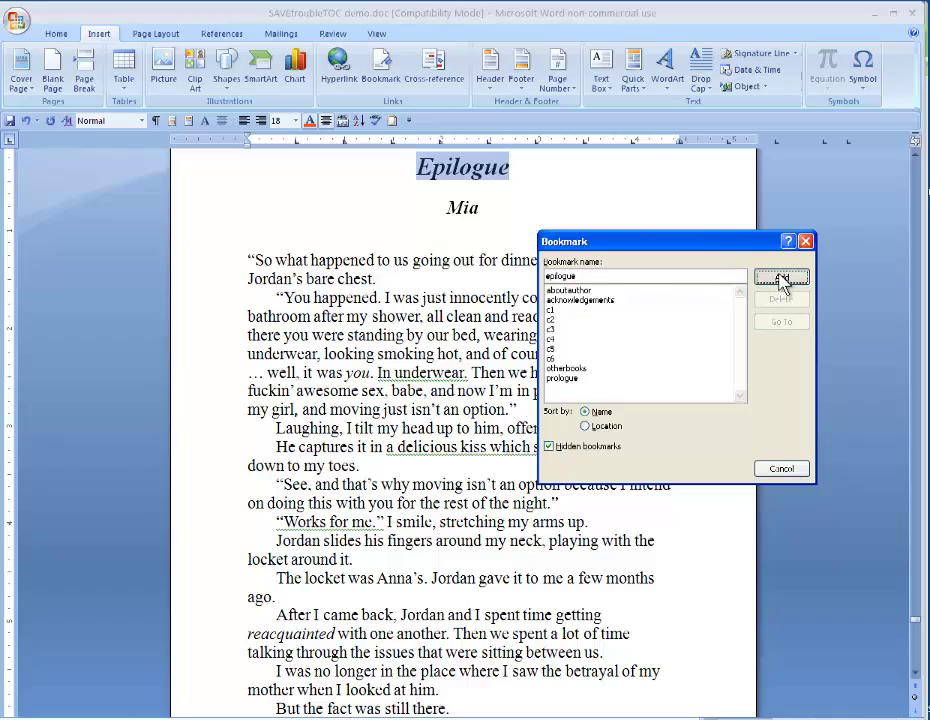
pyautogui.click(782, 278)
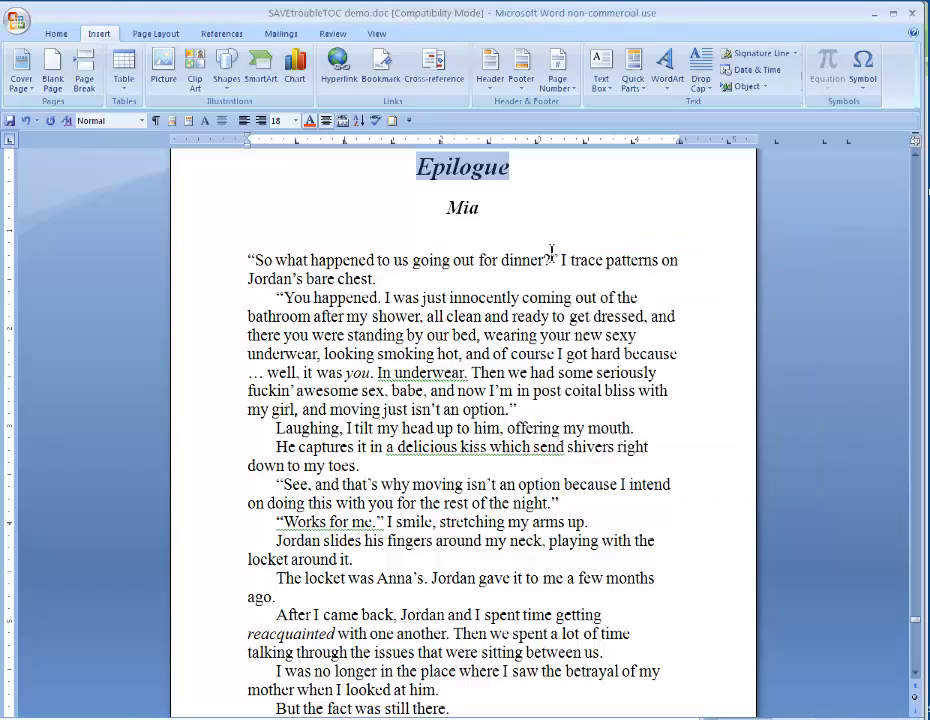
# Return to the contents list and hyperlink its Epilogue entry to the bookmark "epilogue".
pyautogui.click(546, 260)
pyautogui.moveTo(917, 622); pyautogui.dragTo(915, 165)
pyautogui.scroll(-15, 602, 384)
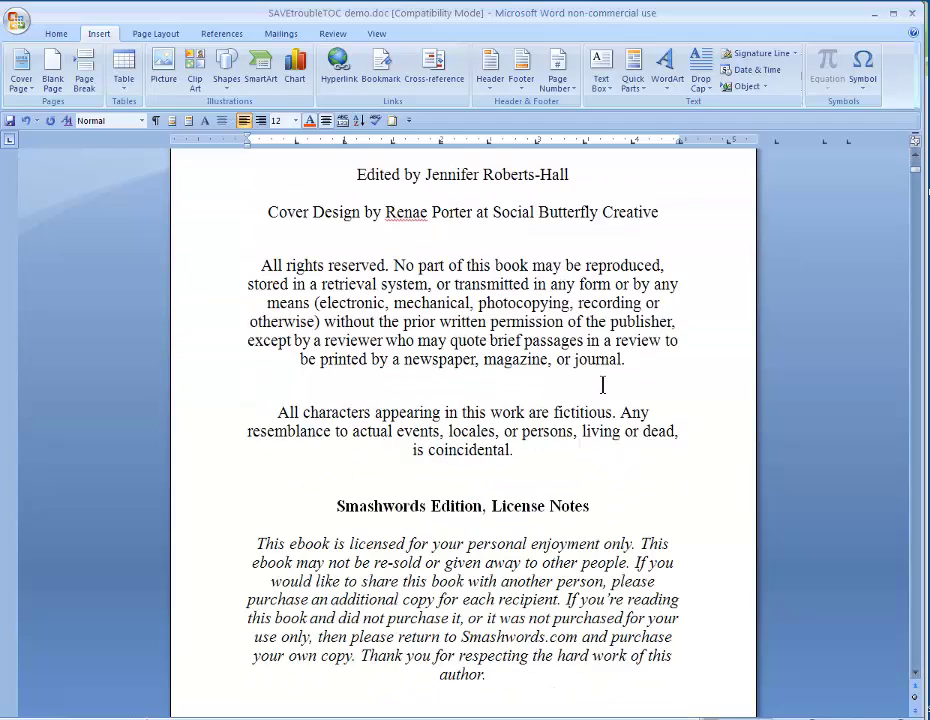
pyautogui.scroll(-15, 592, 399)
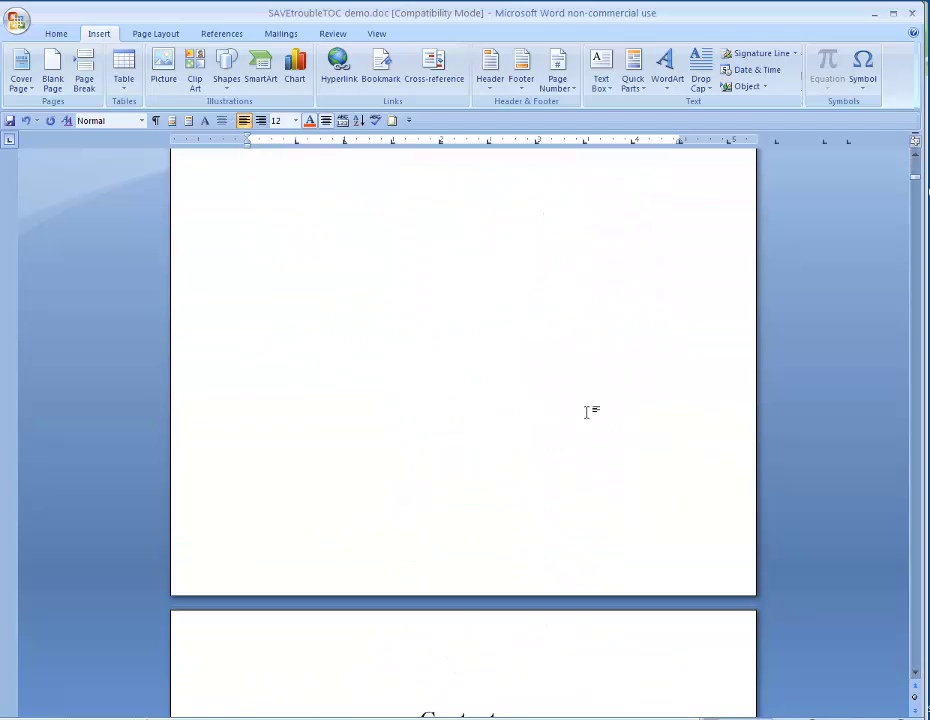
pyautogui.moveTo(248, 386); pyautogui.dragTo(342, 383)
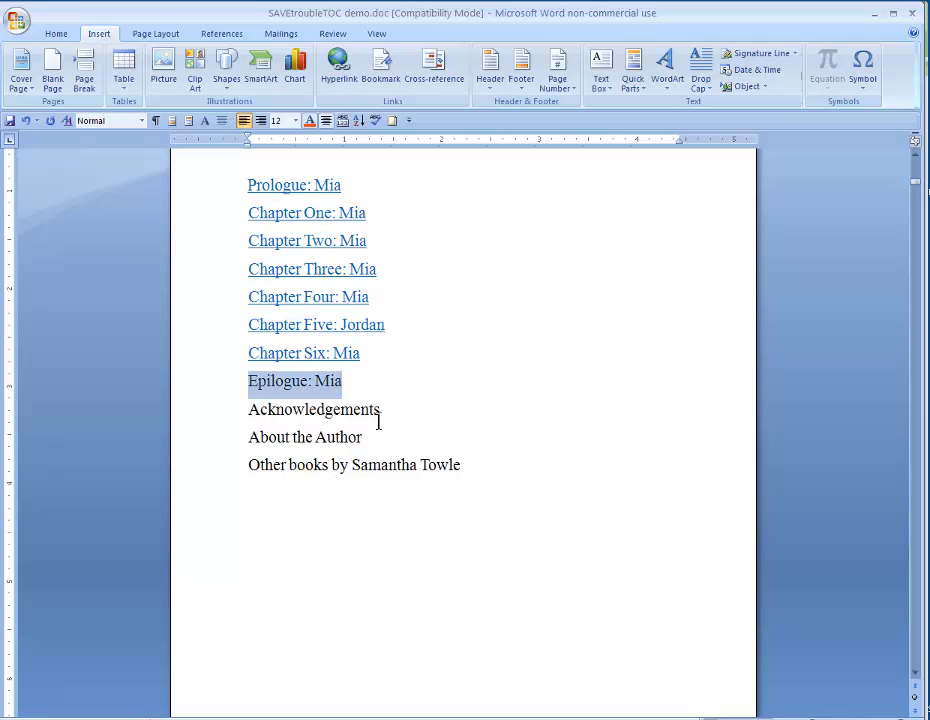
pyautogui.scroll(2, 488, 336)
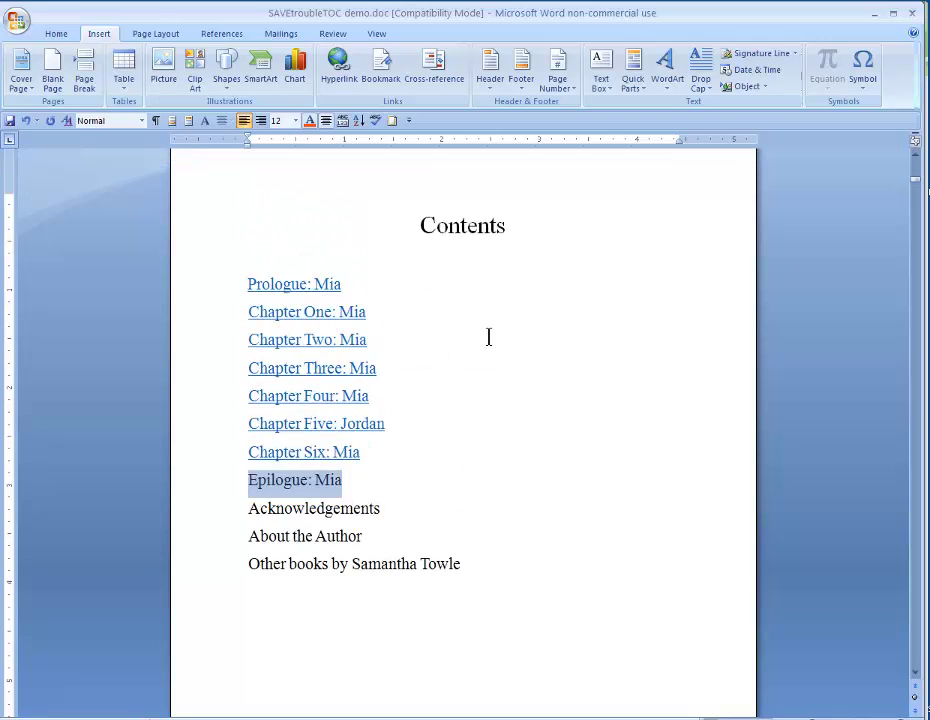
pyautogui.scroll(-1, 386, 409)
pyautogui.moveTo(249, 432); pyautogui.dragTo(344, 432)
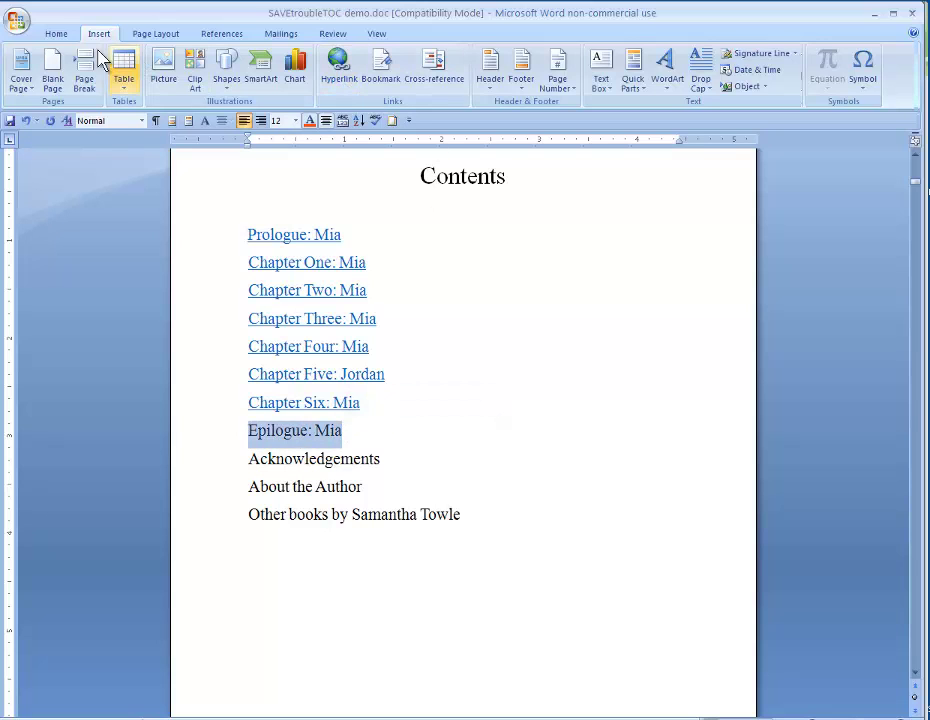
pyautogui.click(340, 68)
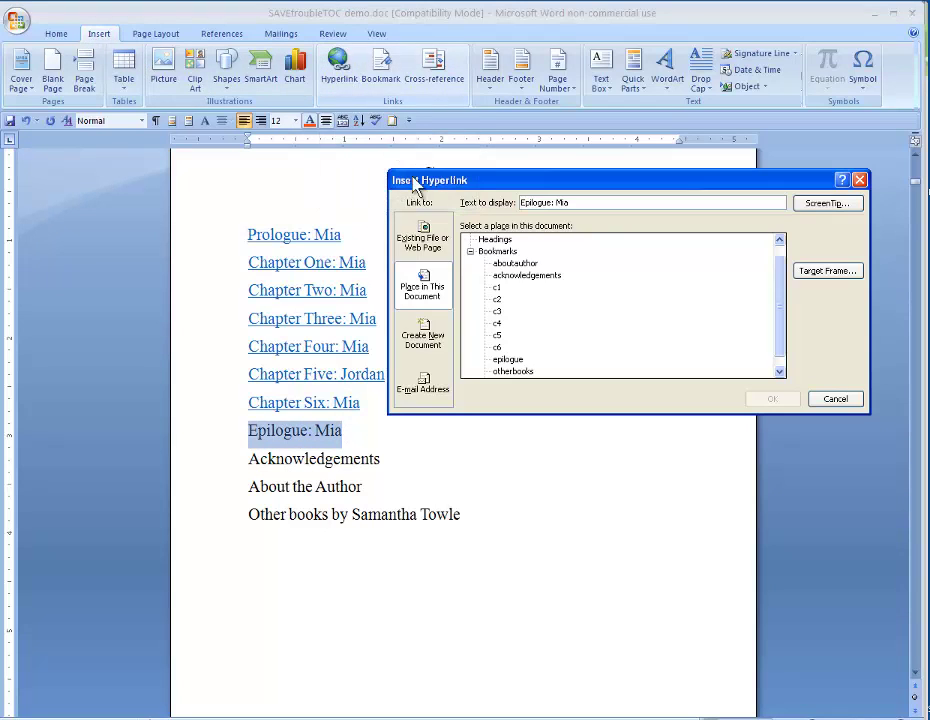
pyautogui.click(507, 359)
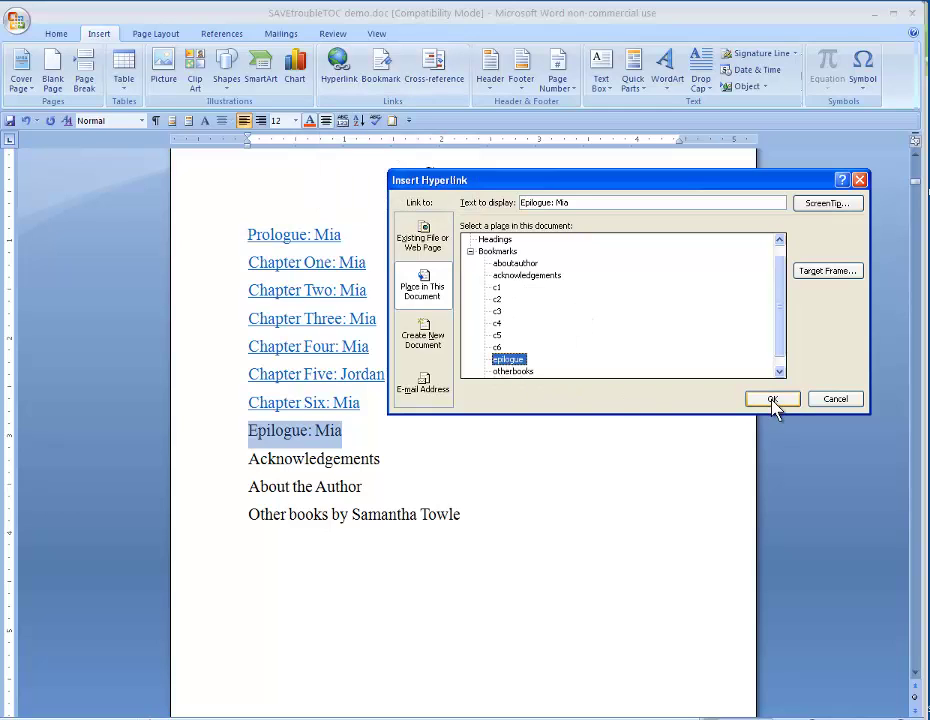
pyautogui.click(772, 399)
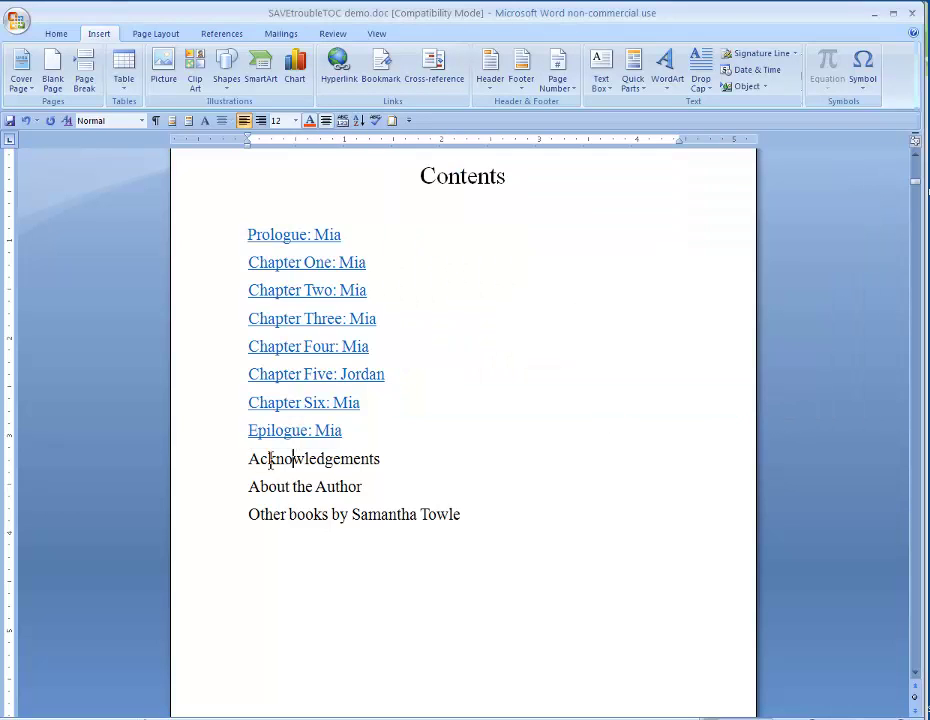
# Hyperlink the Acknowledgements entry in the contents list to the bookmark "acknowledgements".
pyautogui.moveTo(245, 459); pyautogui.dragTo(378, 459)
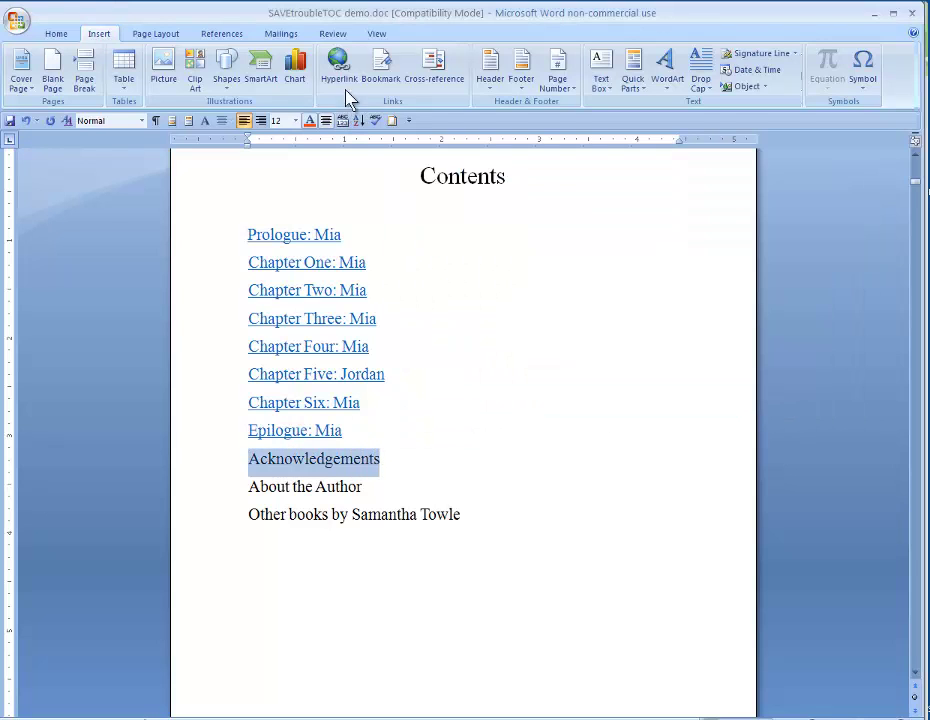
pyautogui.click(348, 88)
pyautogui.click(528, 276)
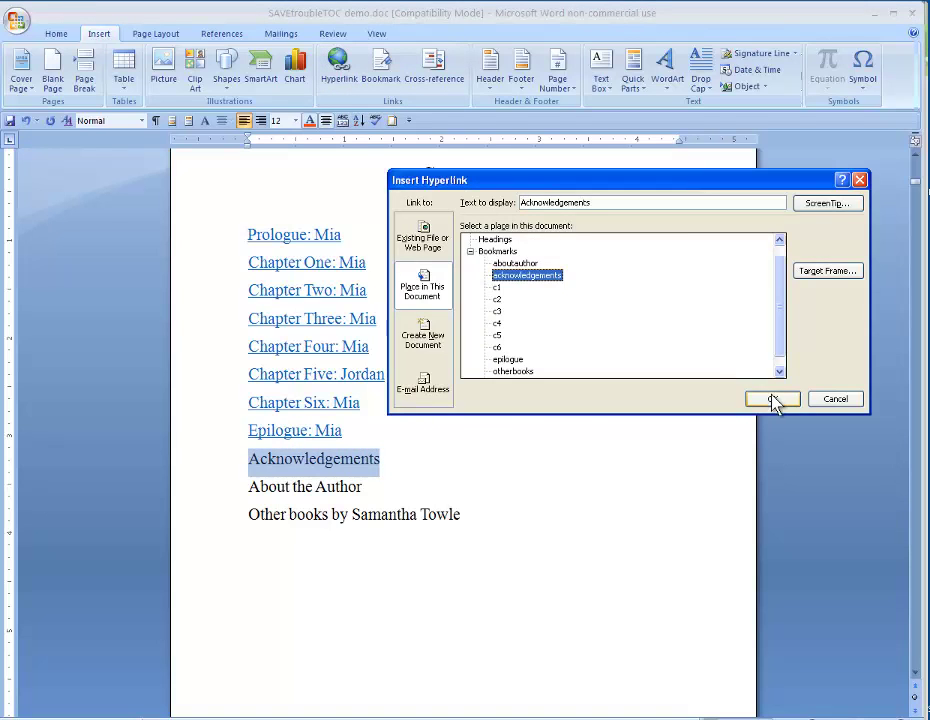
pyautogui.click(772, 399)
# Hyperlink the About the Author entry in the contents list to the bookmark "aboutauthor".
pyautogui.moveTo(248, 486); pyautogui.dragTo(364, 486)
pyautogui.click(339, 68)
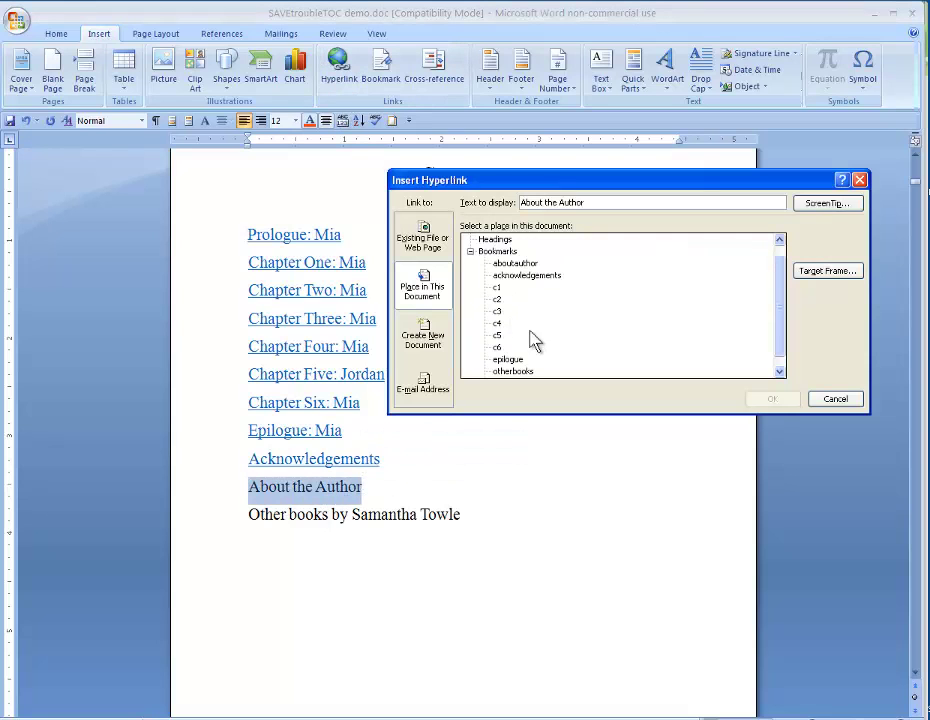
pyautogui.click(515, 263)
pyautogui.click(772, 399)
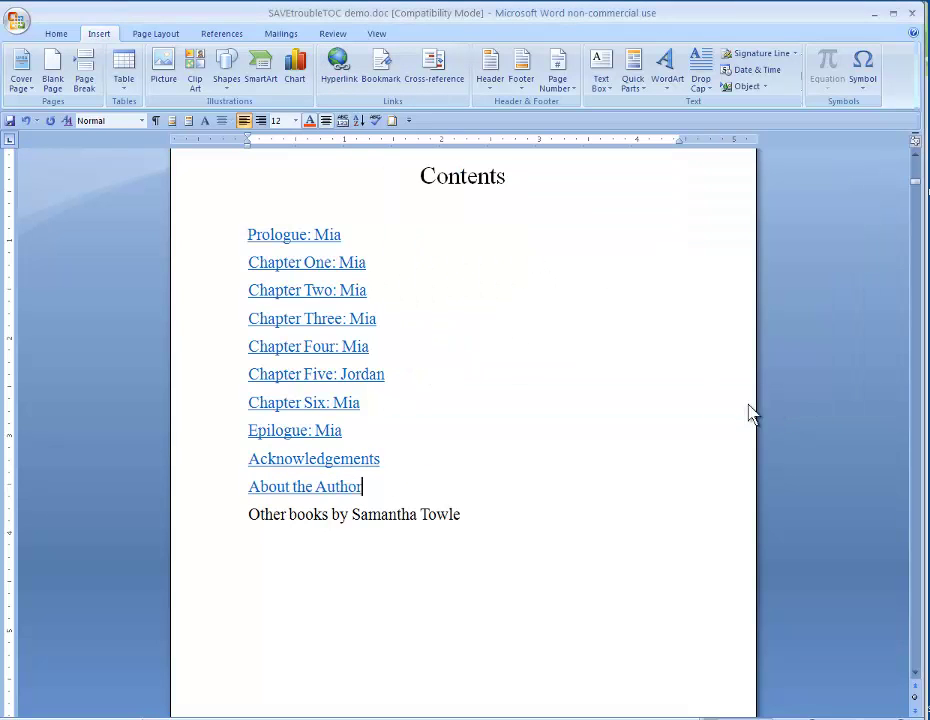
# Hyperlink the last contents entry, listing the author's other books, to the bookmark "otherbooks".
pyautogui.moveTo(249, 516); pyautogui.dragTo(460, 514)
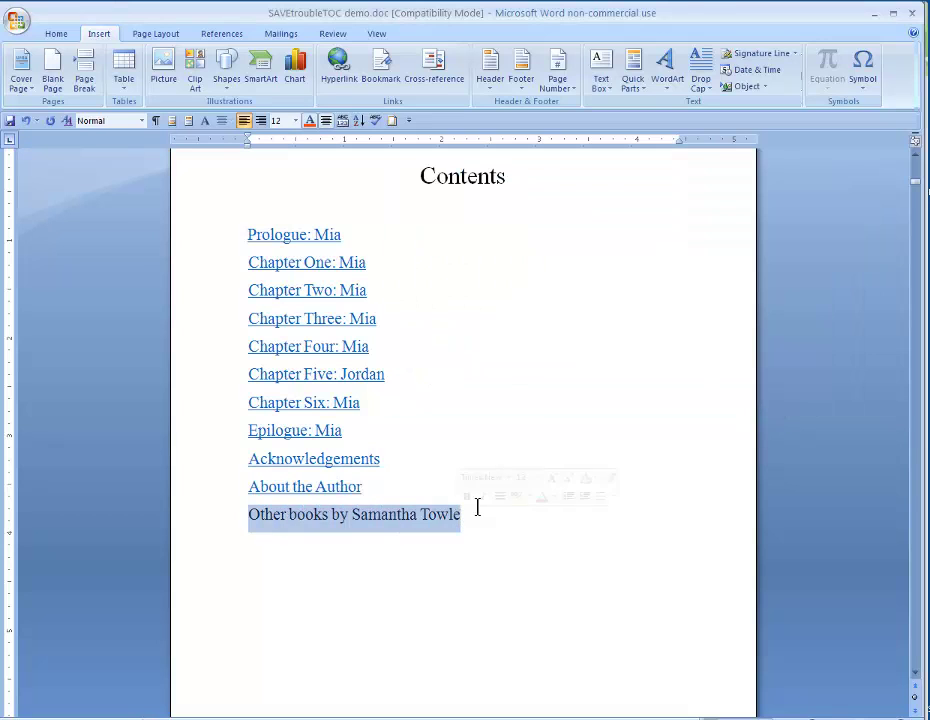
pyautogui.click(347, 75)
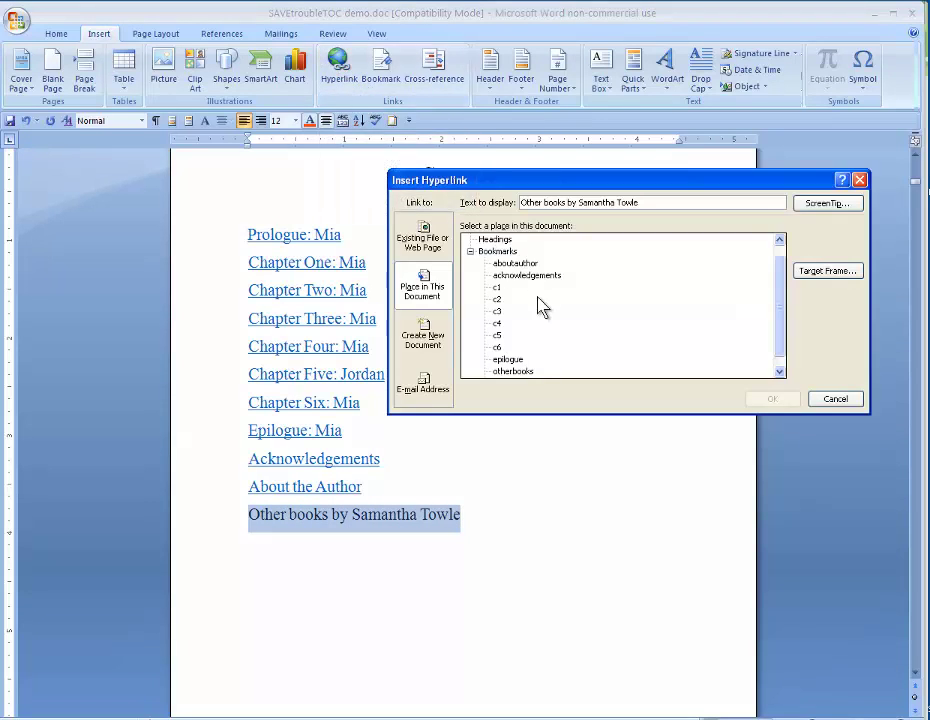
pyautogui.scroll(-1, 550, 305)
pyautogui.click(518, 360)
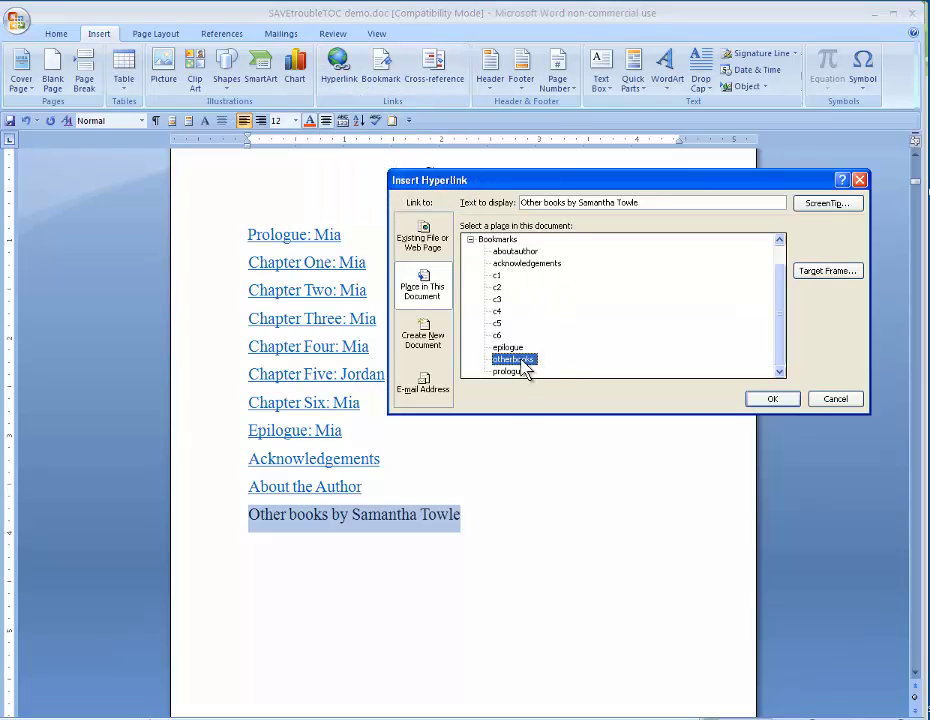
pyautogui.click(772, 399)
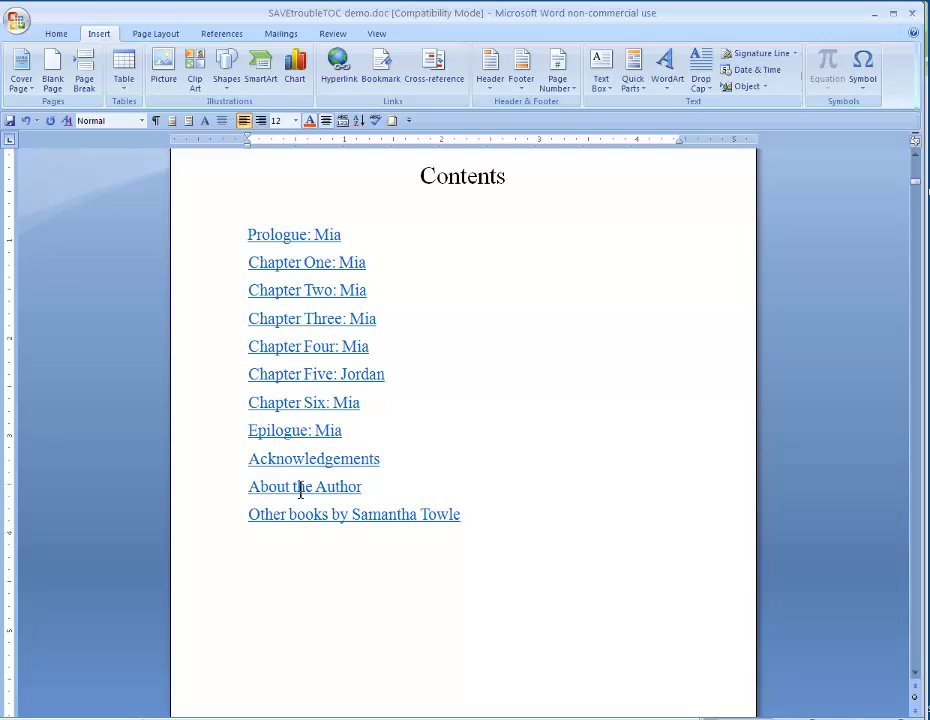
# Check where the bookmarks "aboutauthor" and "acknowledgements" lead by going to each one from the bookmark list.
pyautogui.click(504, 403)
pyautogui.click(381, 68)
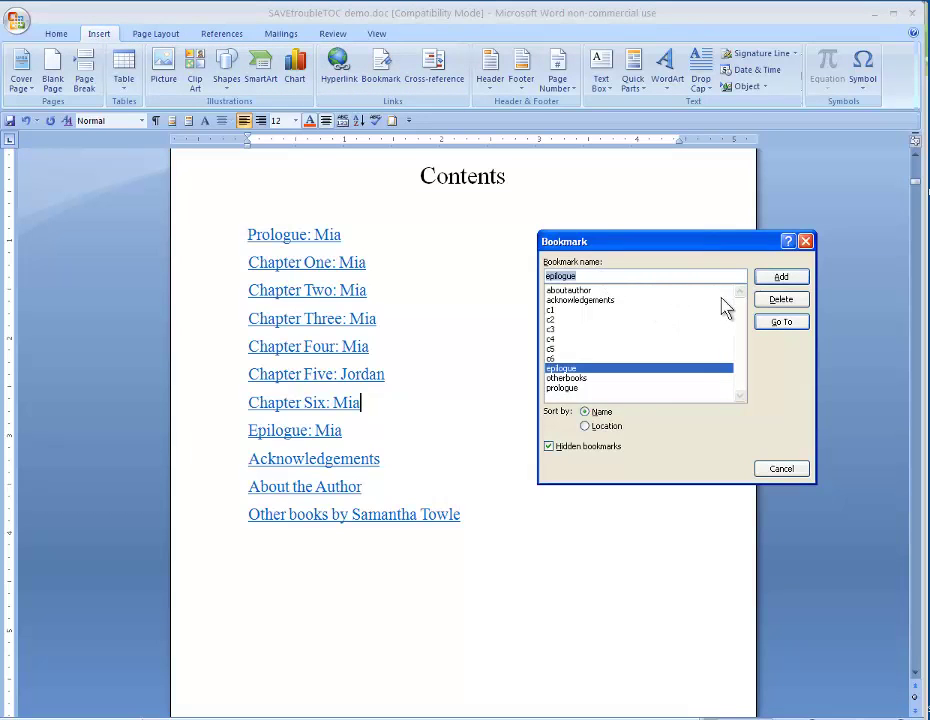
pyautogui.click(573, 292)
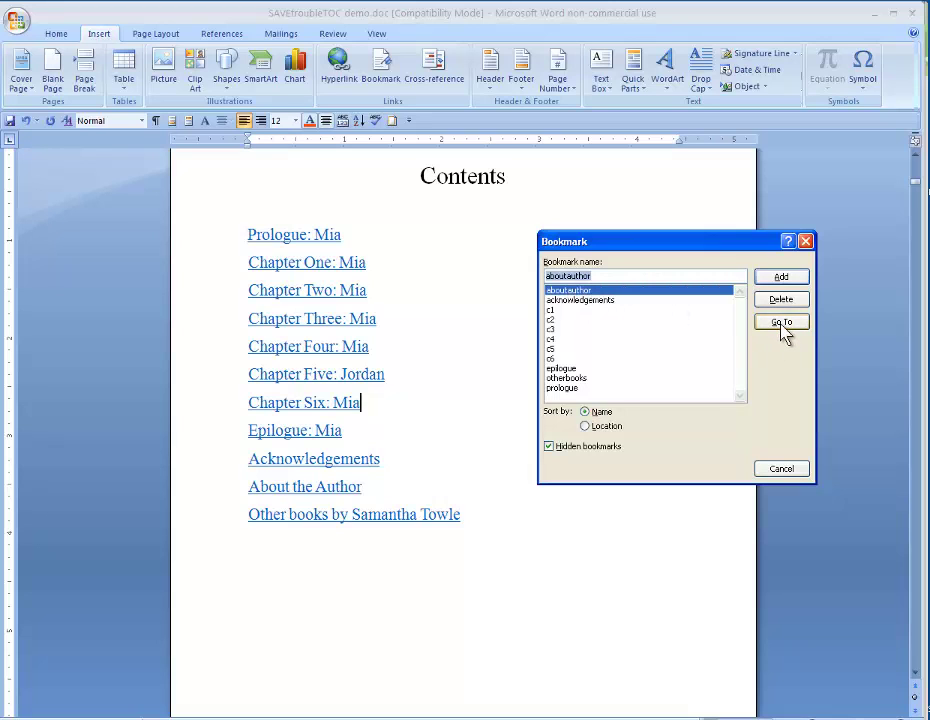
pyautogui.click(783, 330)
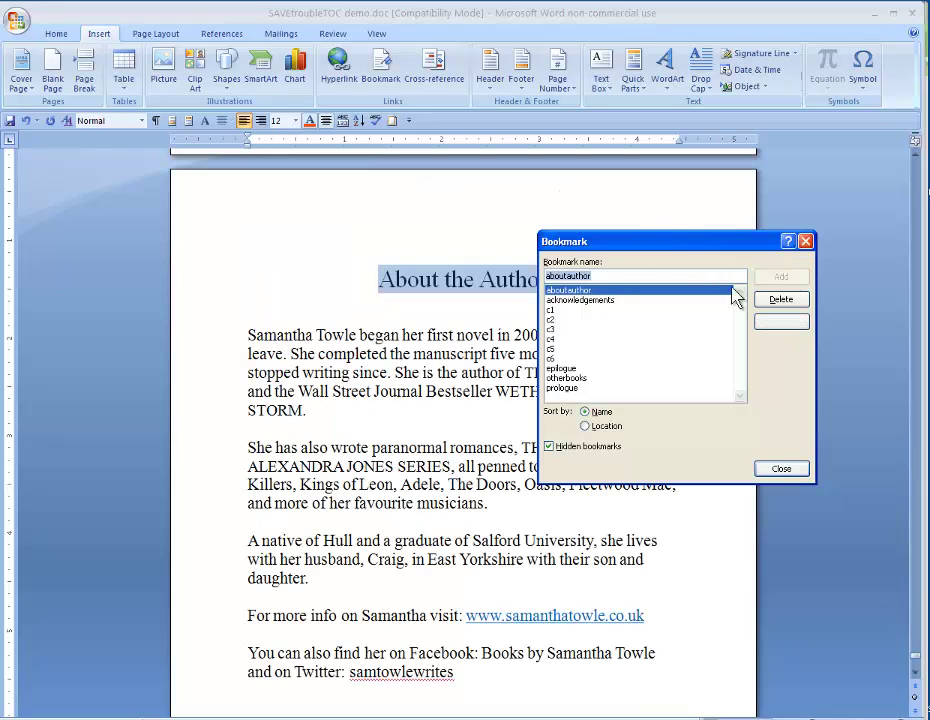
pyautogui.moveTo(685, 242); pyautogui.dragTo(741, 144)
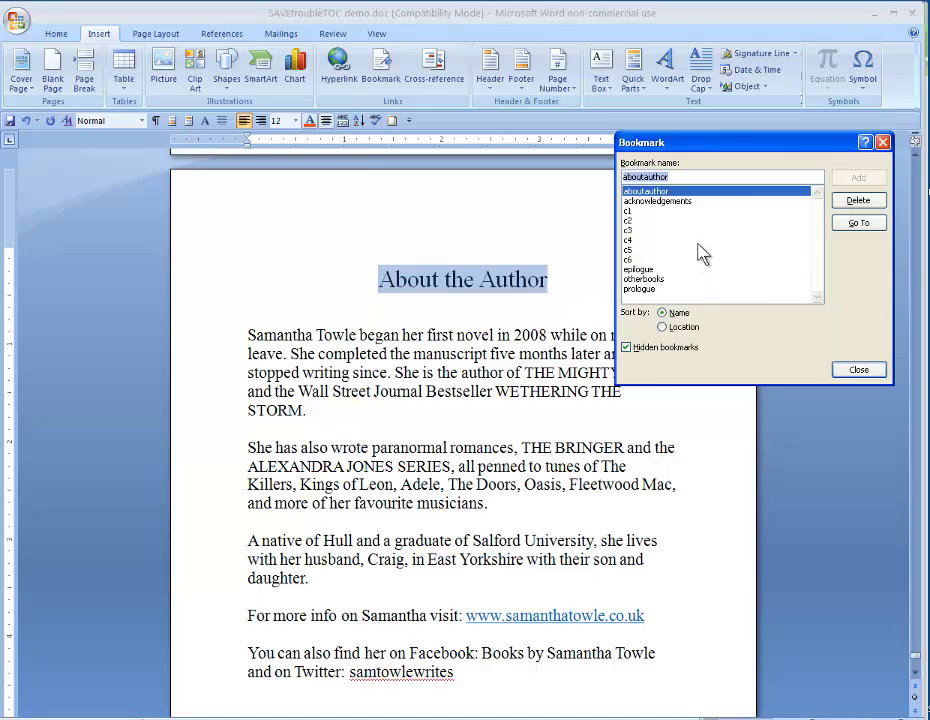
pyautogui.click(672, 201)
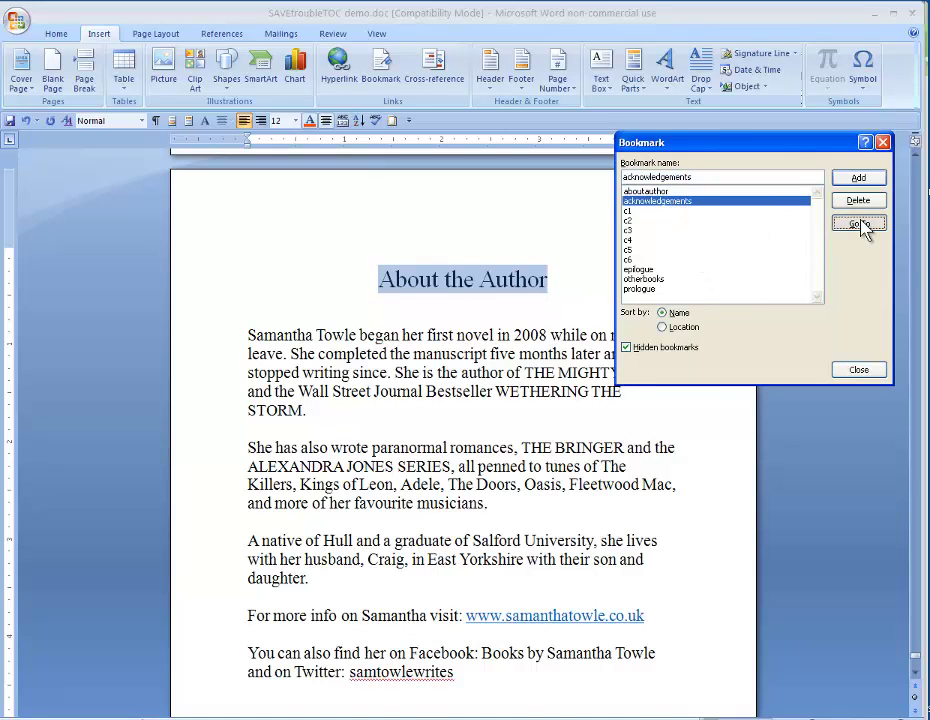
pyautogui.click(858, 222)
# Go to the chapter bookmarks "c1", "c2" and "c3" in turn to check the heading each one targets.
pyautogui.click(649, 211)
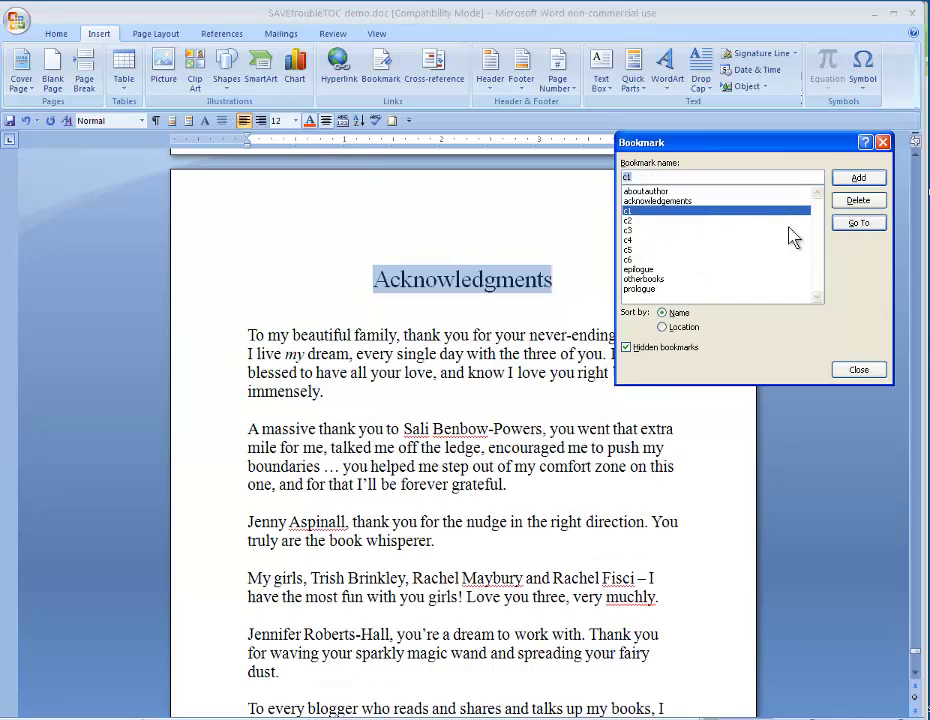
pyautogui.click(862, 224)
pyautogui.click(645, 221)
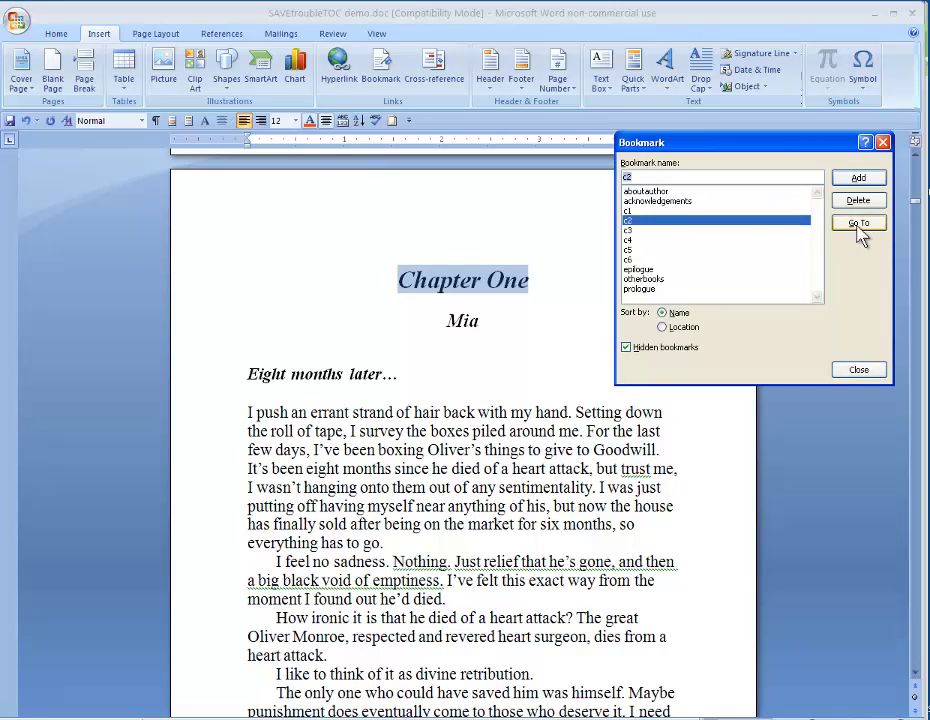
pyautogui.click(860, 223)
pyautogui.click(768, 231)
pyautogui.click(850, 221)
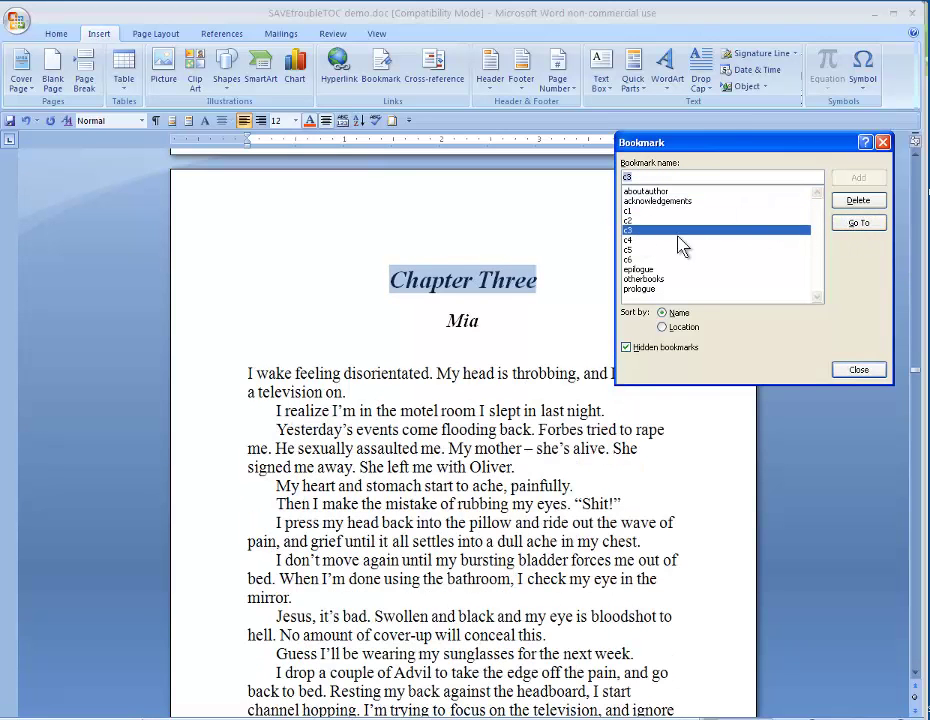
# Go to the chapter bookmarks "c4", "c5" and "c6" in turn to check the heading each one targets.
pyautogui.click(648, 241)
pyautogui.click(859, 222)
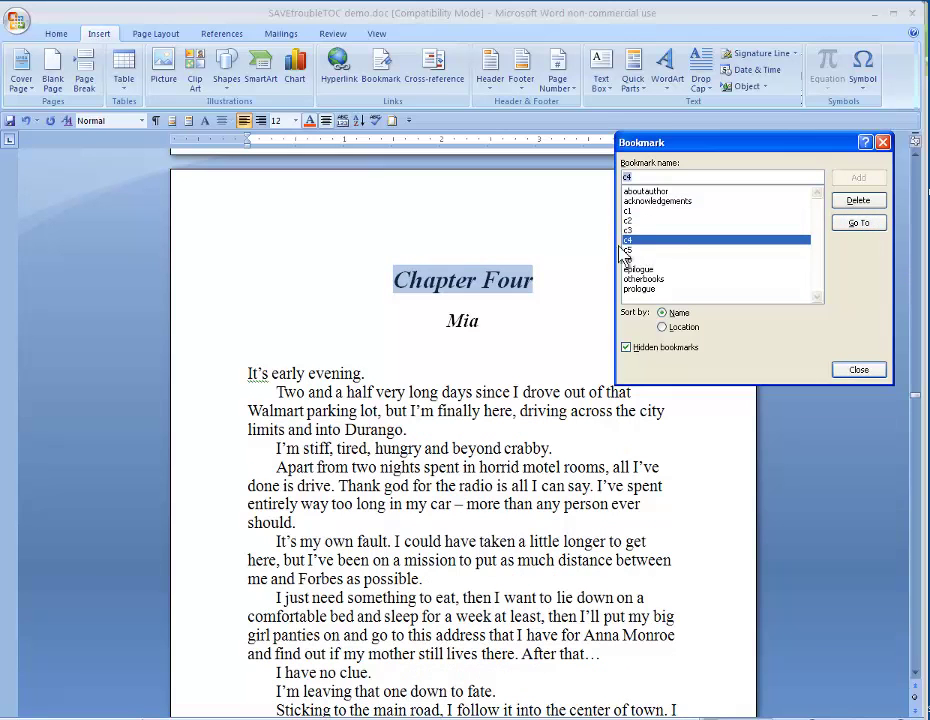
pyautogui.click(652, 250)
pyautogui.click(858, 223)
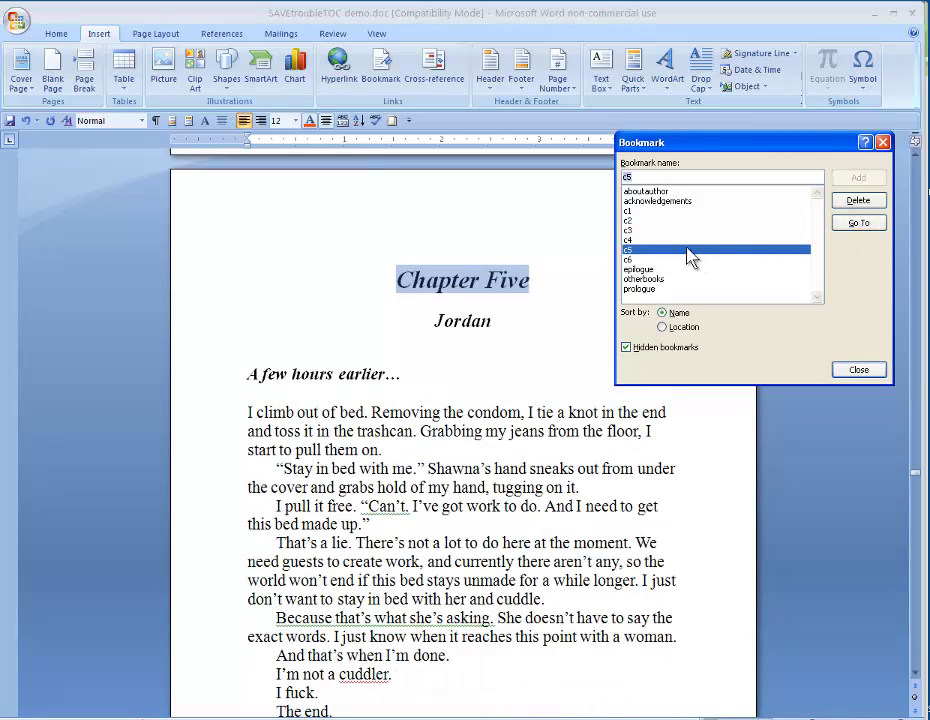
pyautogui.click(648, 259)
pyautogui.click(845, 223)
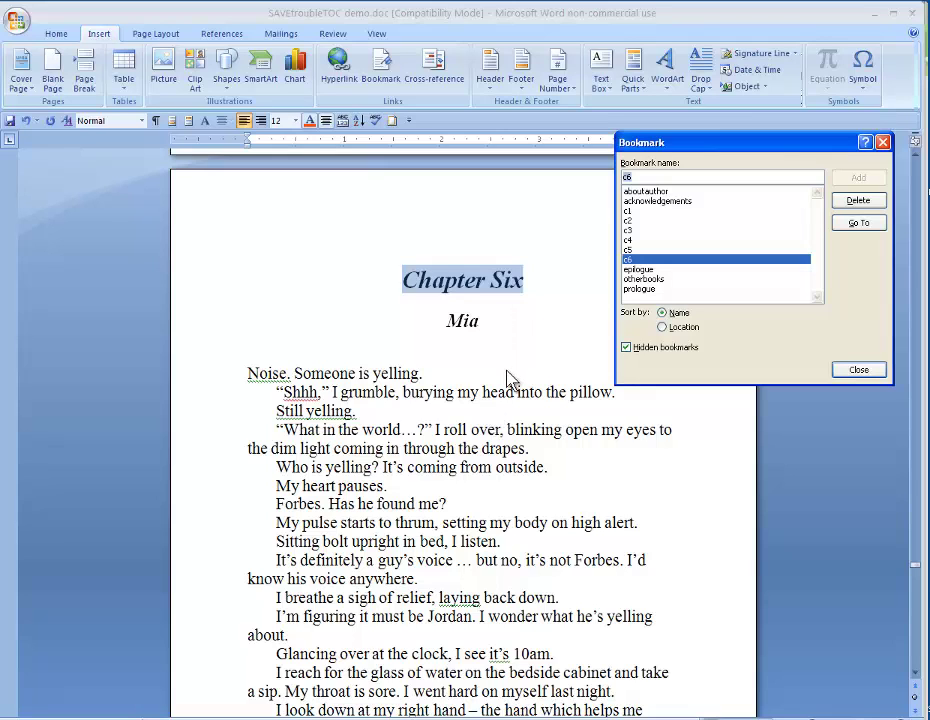
# Check where the bookmarks "epilogue", "otherbooks" and "prologue" lead, and close the bookmark list.
pyautogui.click(645, 269)
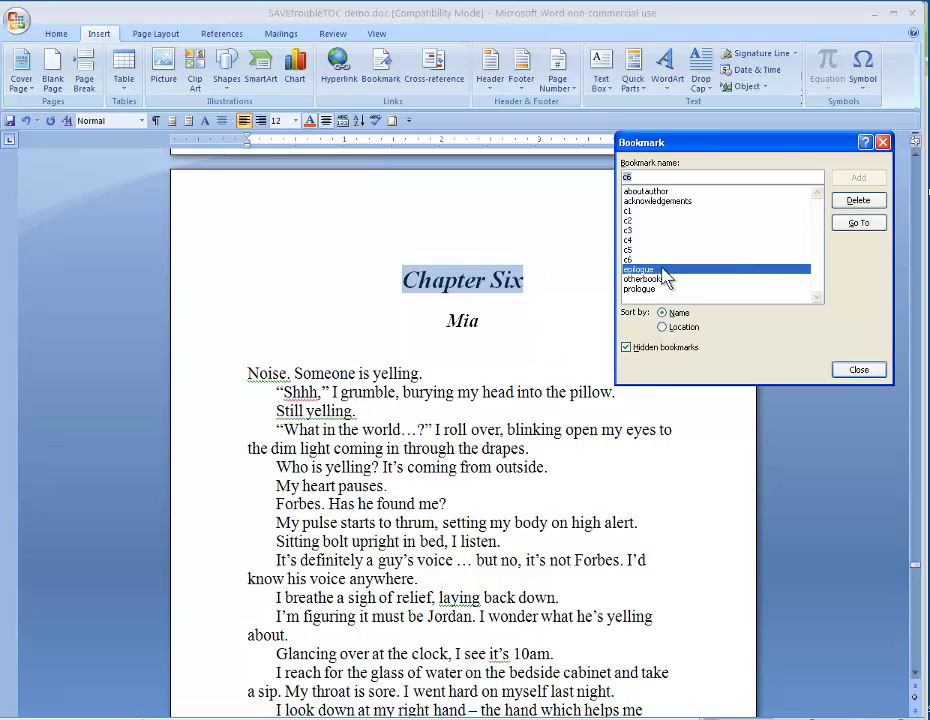
pyautogui.click(859, 223)
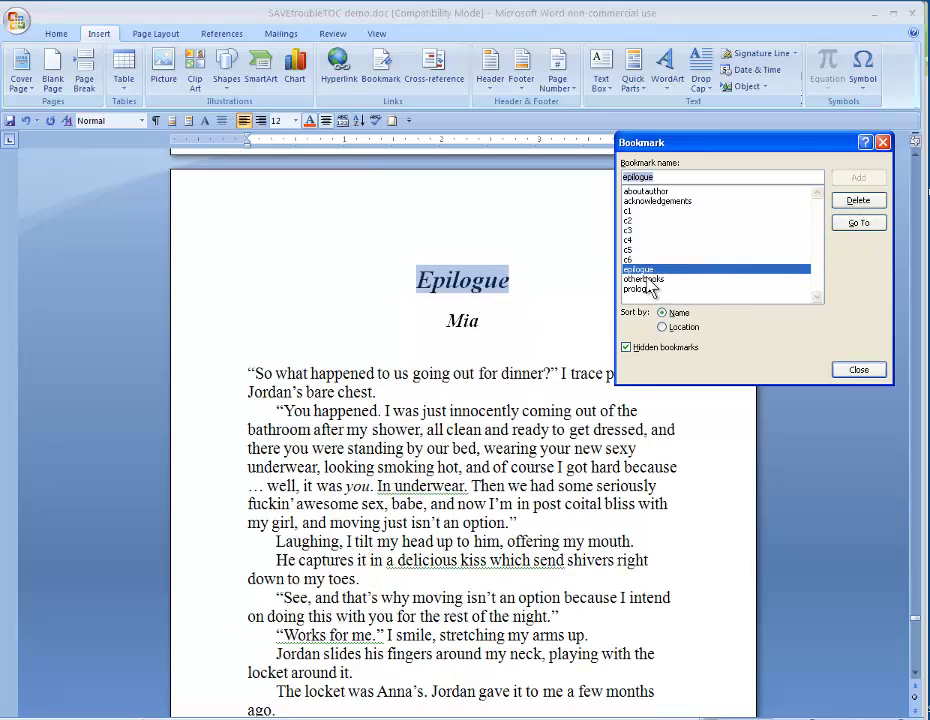
pyautogui.click(645, 278)
pyautogui.click(858, 222)
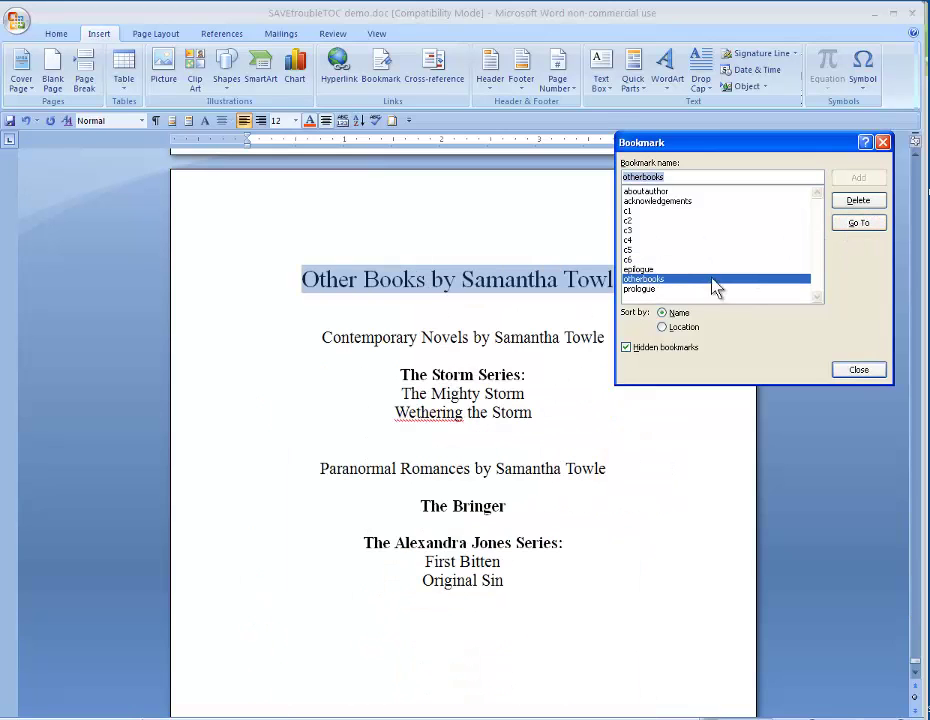
pyautogui.click(655, 289)
pyautogui.click(856, 222)
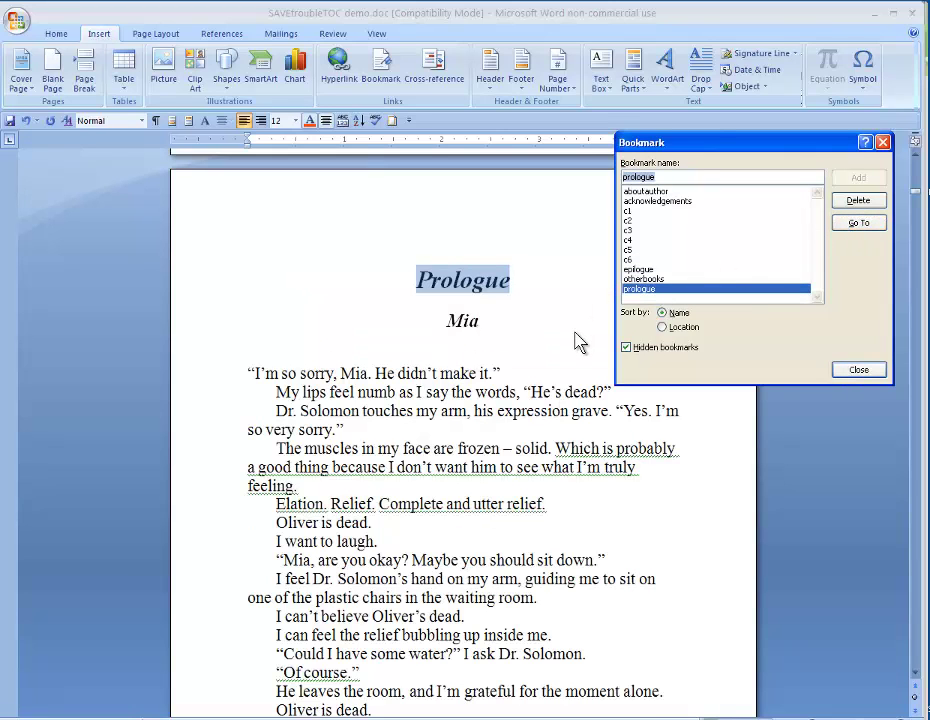
pyautogui.click(860, 372)
# Test the Prologue link on the Contents page by following it, and return to the contents list.
pyautogui.click(470, 333)
pyautogui.moveTo(913, 190); pyautogui.dragTo(913, 145)
pyautogui.scroll(-8, 505, 360)
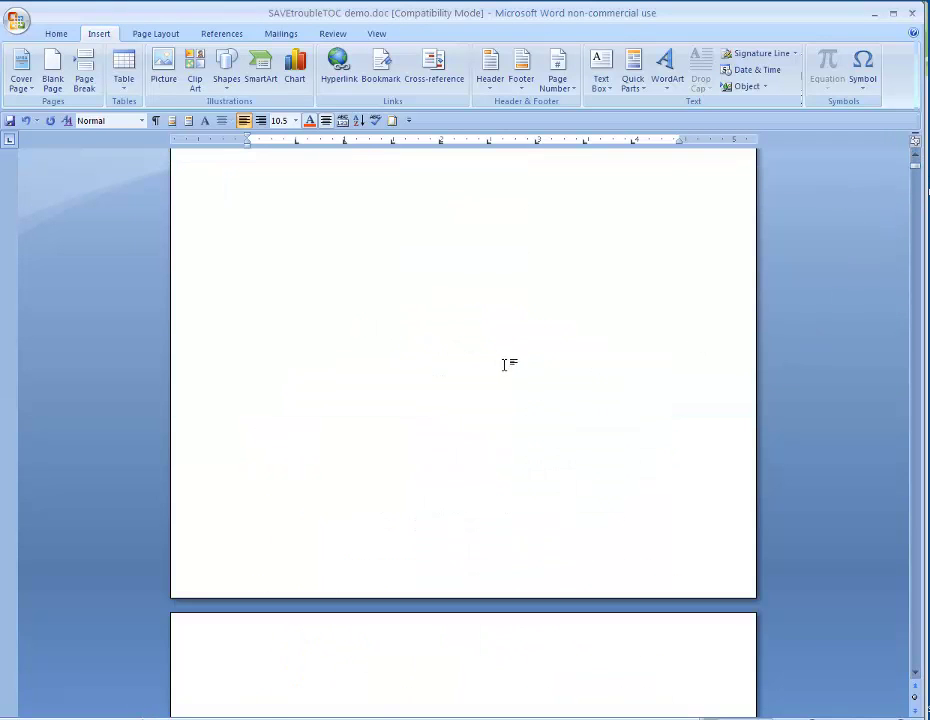
pyautogui.scroll(-20, 500, 380)
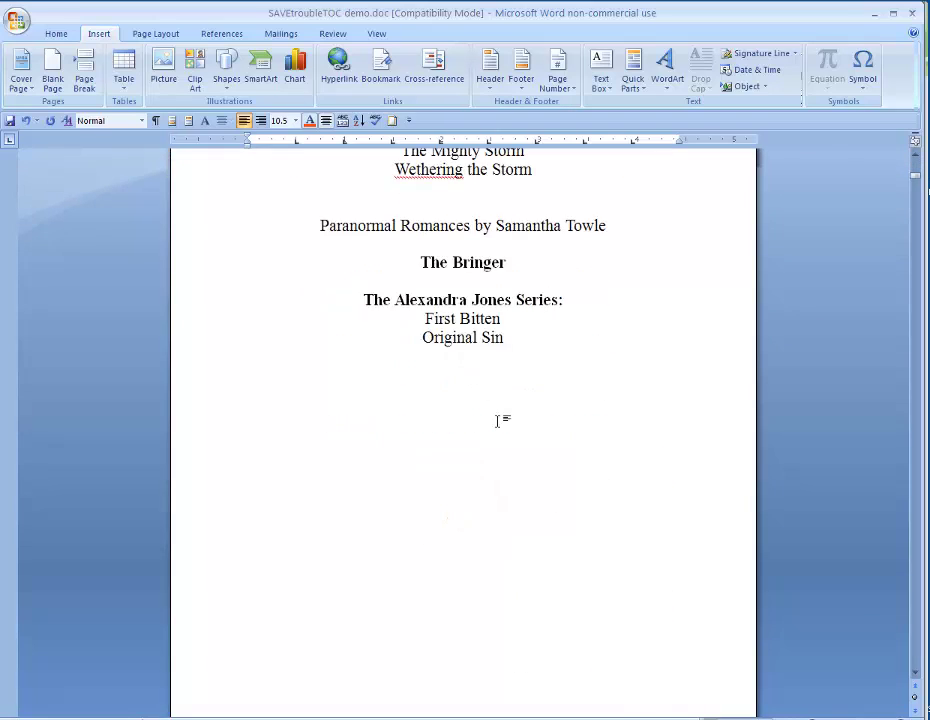
pyautogui.scroll(-6, 493, 431)
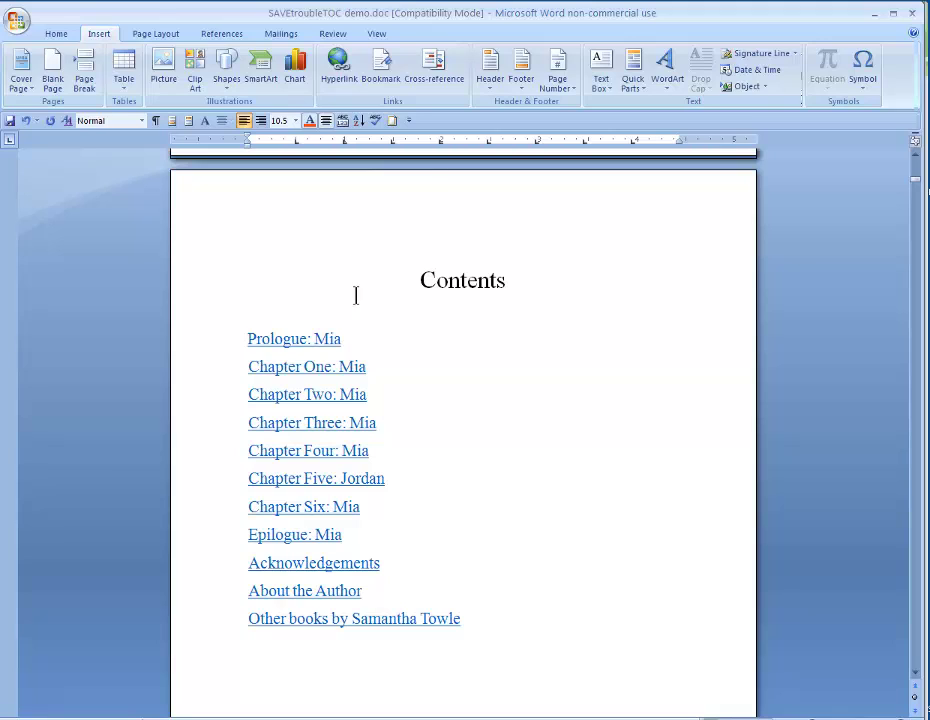
pyautogui.keyDown('ctrl'); pyautogui.click(322, 345); pyautogui.keyUp('ctrl')
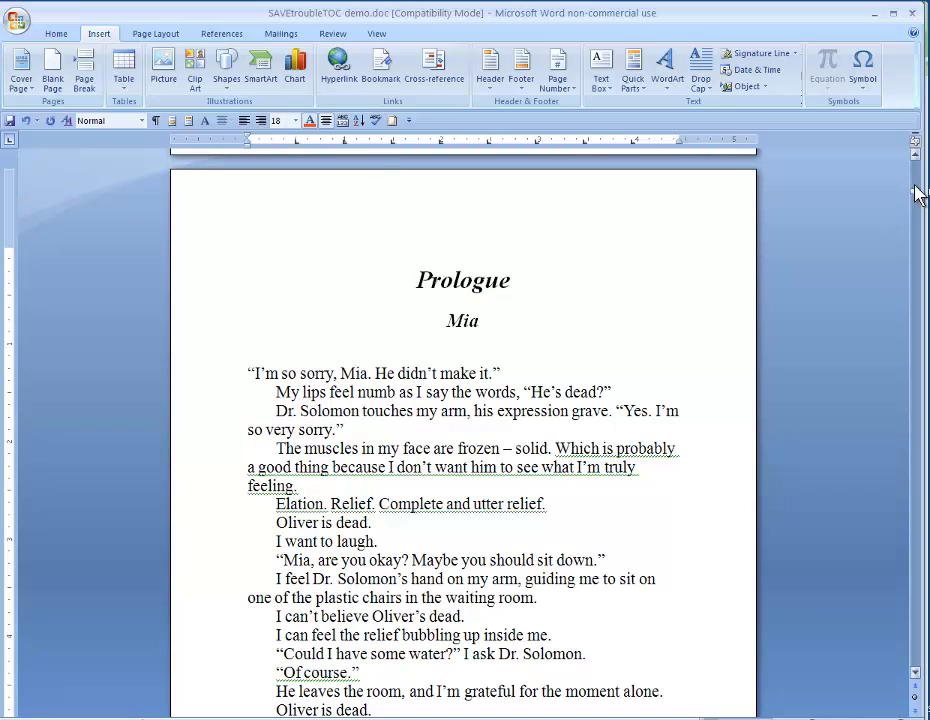
pyautogui.moveTo(915, 193); pyautogui.dragTo(915, 185)
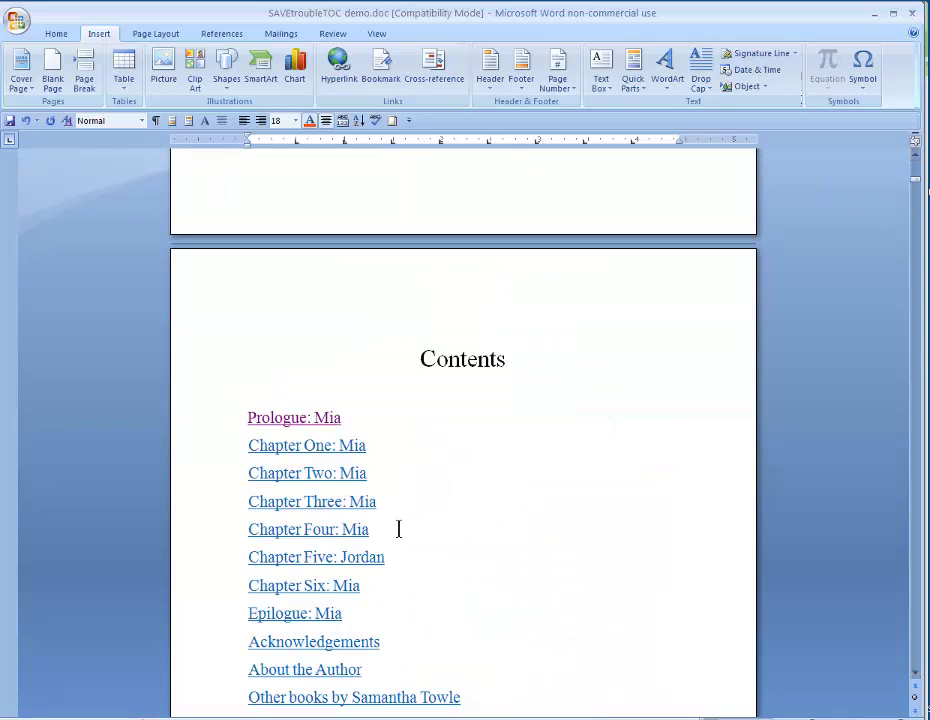
# Follow the Chapter Six link in the contents list to test its target, and go back to the Contents page.
pyautogui.keyDown('ctrl'); pyautogui.click(297, 588); pyautogui.keyUp('ctrl')
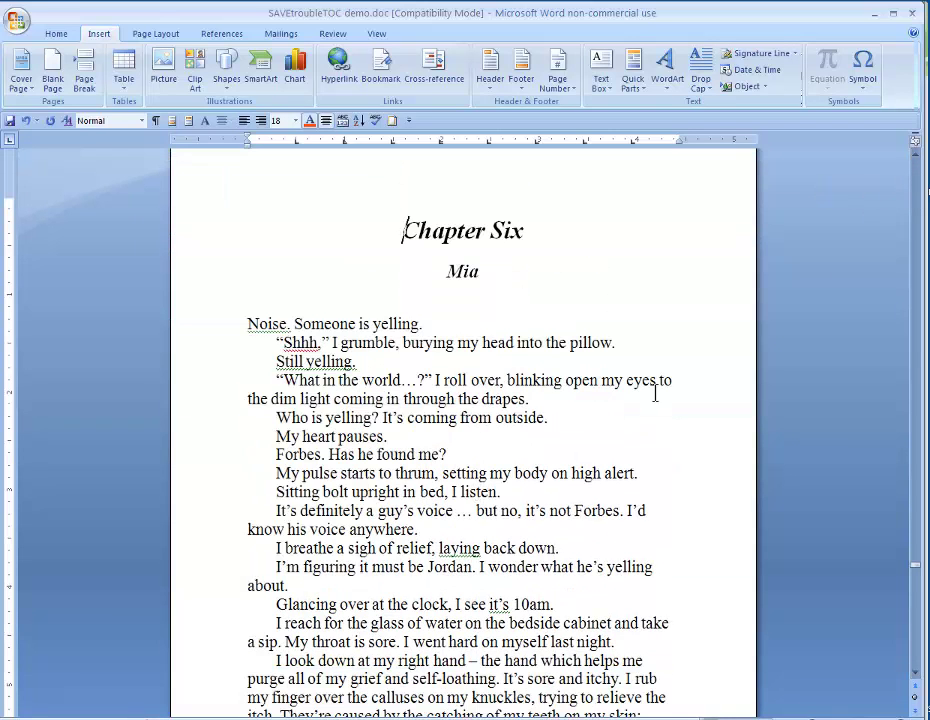
pyautogui.scroll(3, 666, 415)
pyautogui.moveTo(920, 568); pyautogui.dragTo(907, 160)
pyautogui.scroll(-5, 607, 439)
pyautogui.scroll(-15, 586, 456)
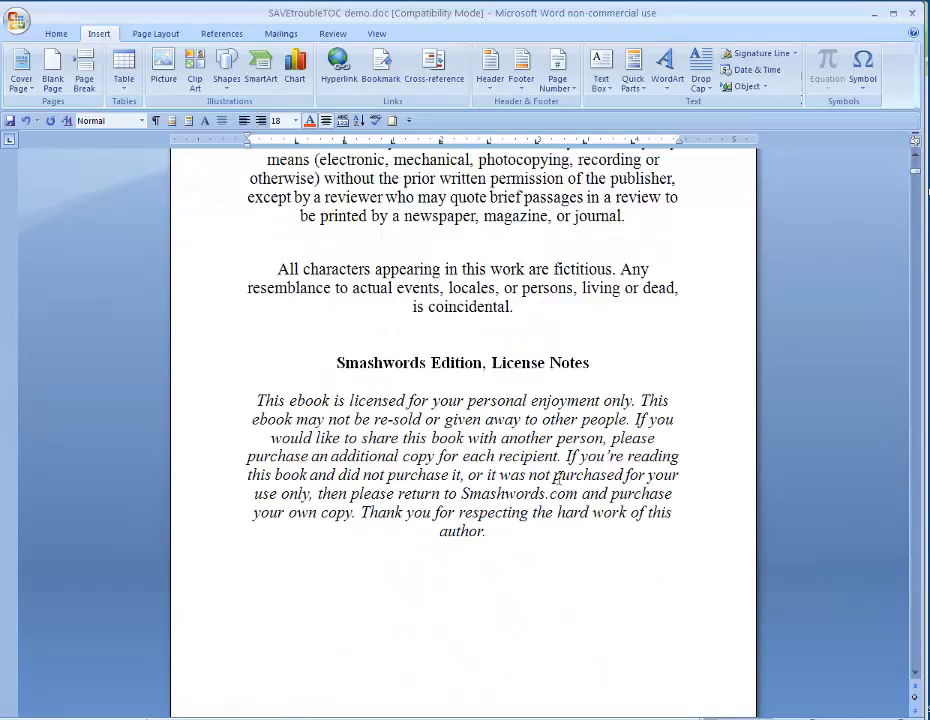
pyautogui.scroll(-10, 531, 502)
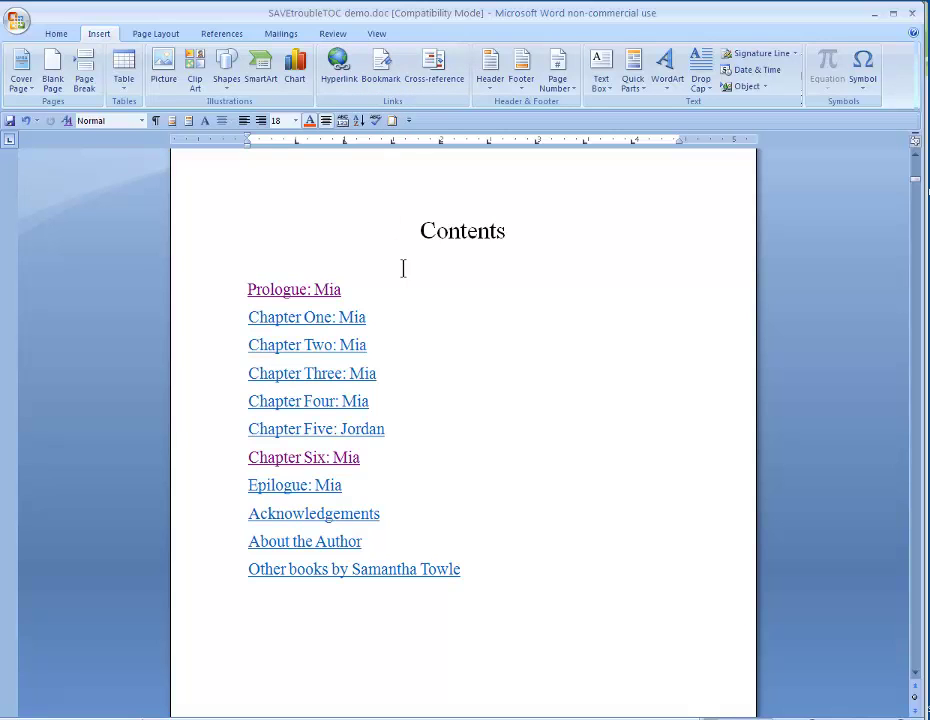
# Open the bookmark list and switch hidden bookmarks off and on to tell which entries are hidden.
pyautogui.click(385, 76)
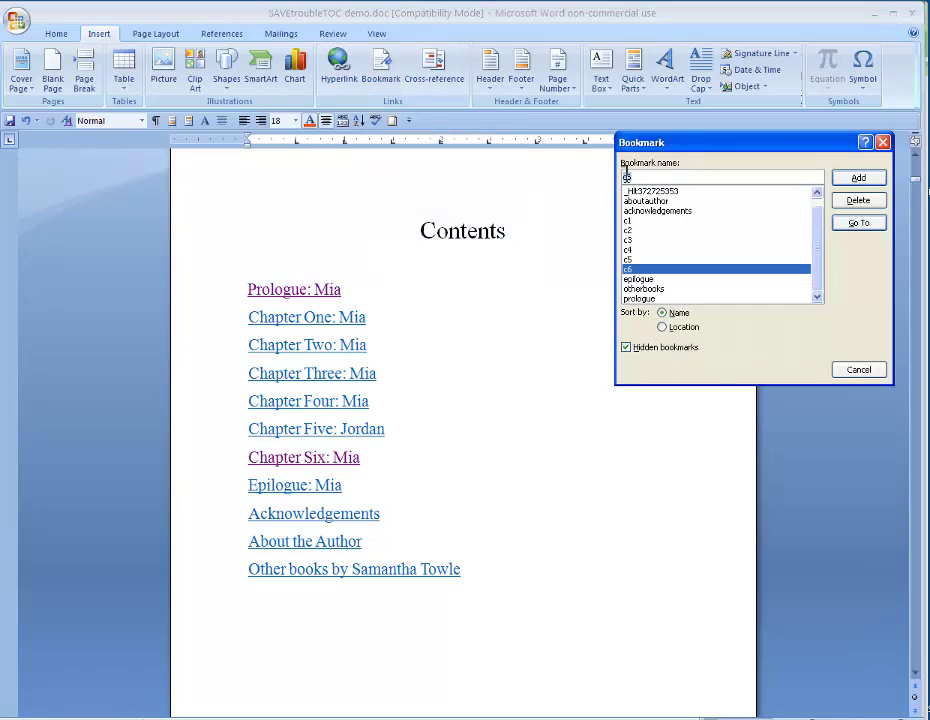
pyautogui.click(627, 349)
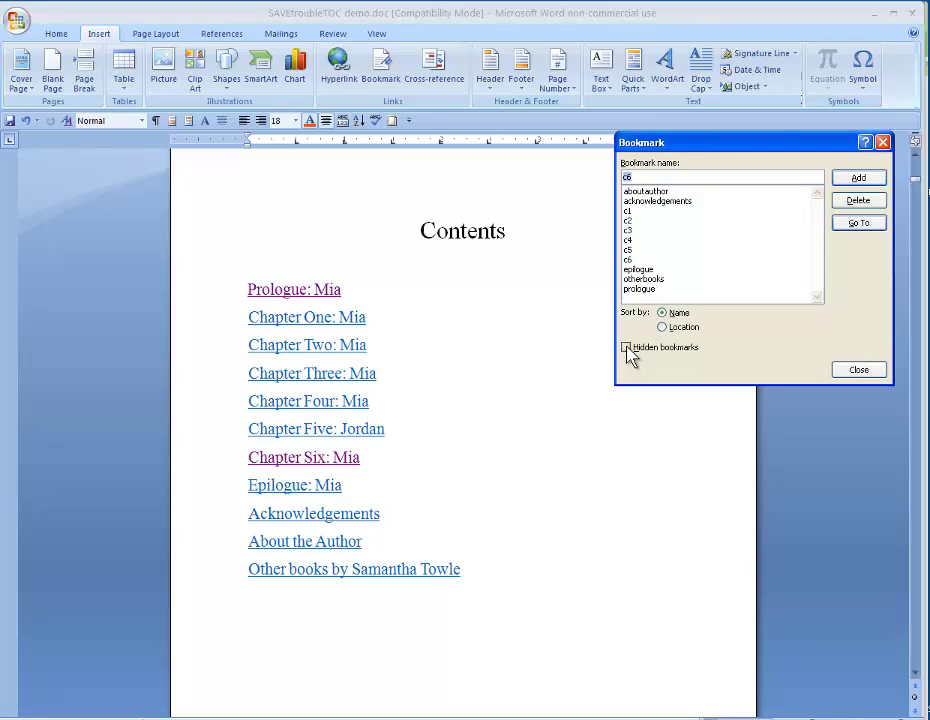
pyautogui.click(627, 349)
pyautogui.click(627, 349)
pyautogui.click(627, 349)
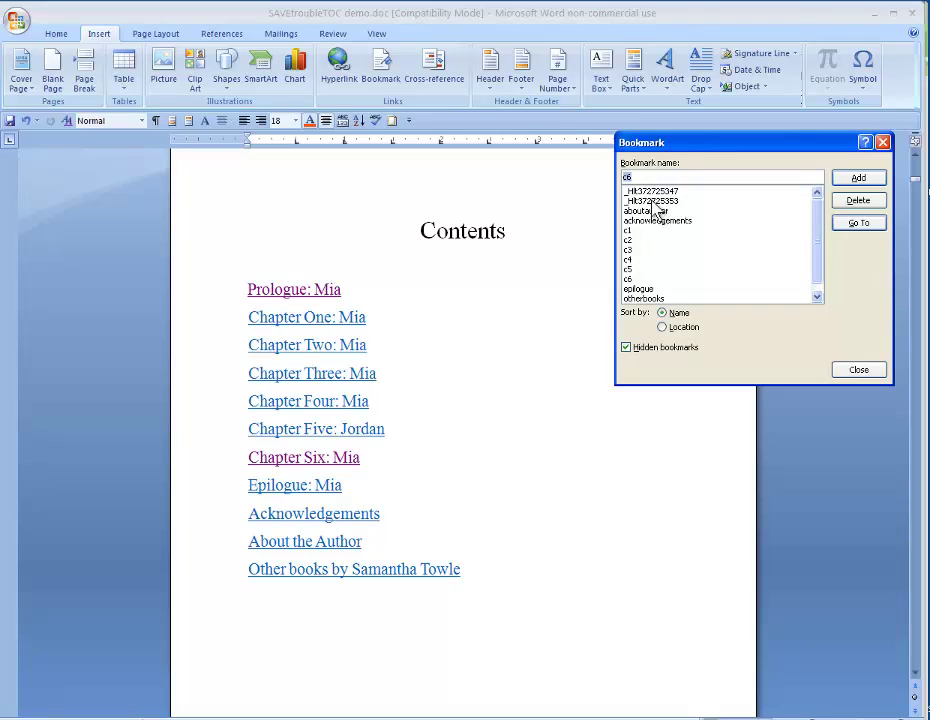
# Delete the hidden bookmarks "_Hlt372725347" and "_Hlt372725353", recheck the list with hidden bookmarks toggled, and close it.
pyautogui.click(652, 191)
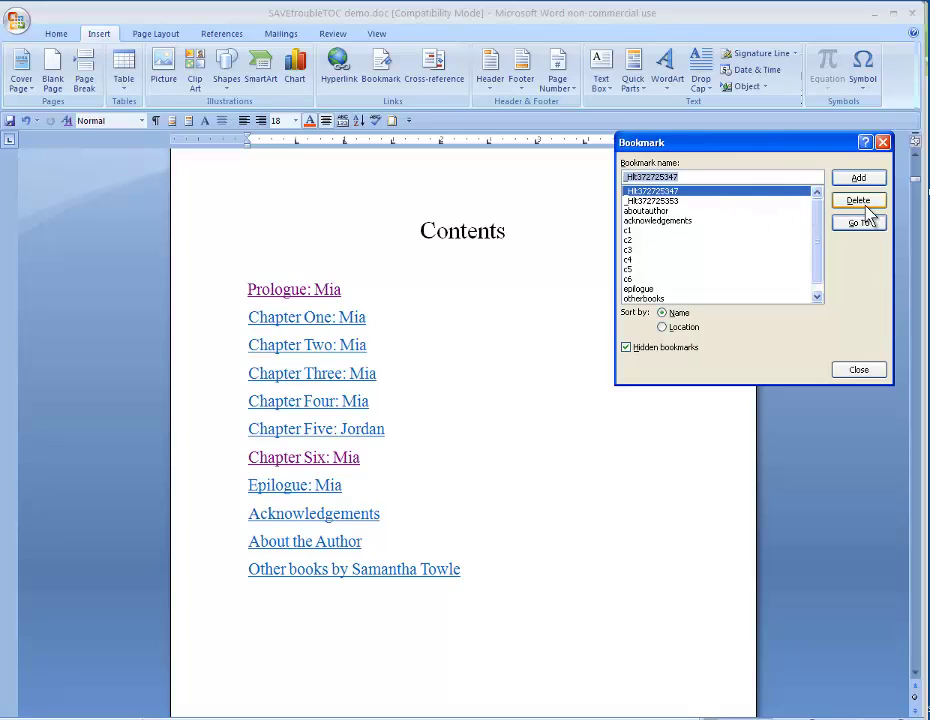
pyautogui.click(860, 203)
pyautogui.click(660, 191)
pyautogui.click(858, 200)
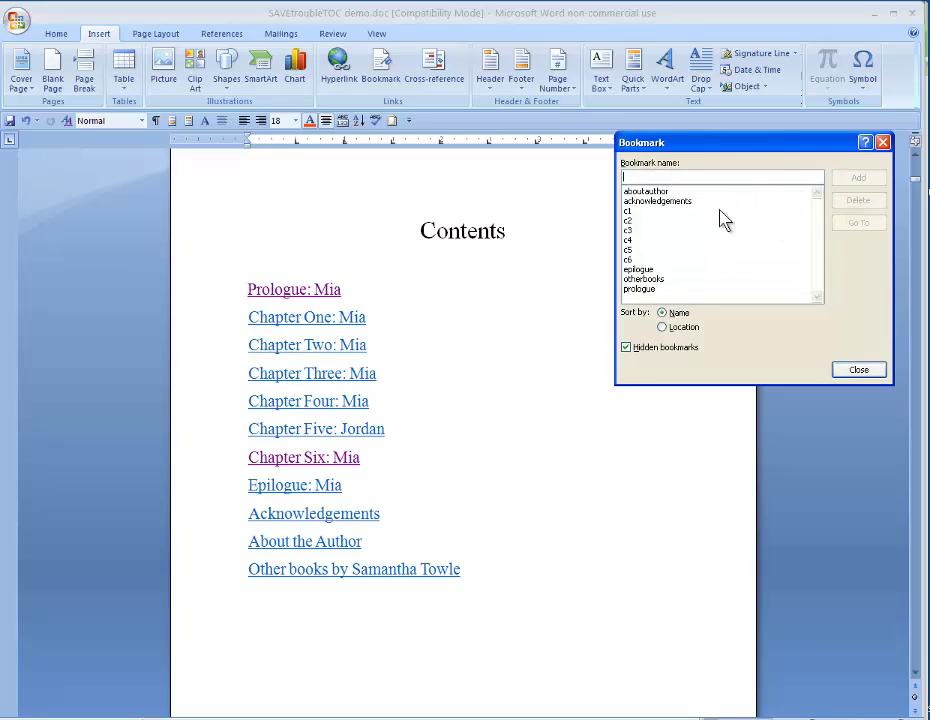
pyautogui.click(627, 348)
pyautogui.click(627, 348)
pyautogui.click(706, 177)
pyautogui.click(852, 370)
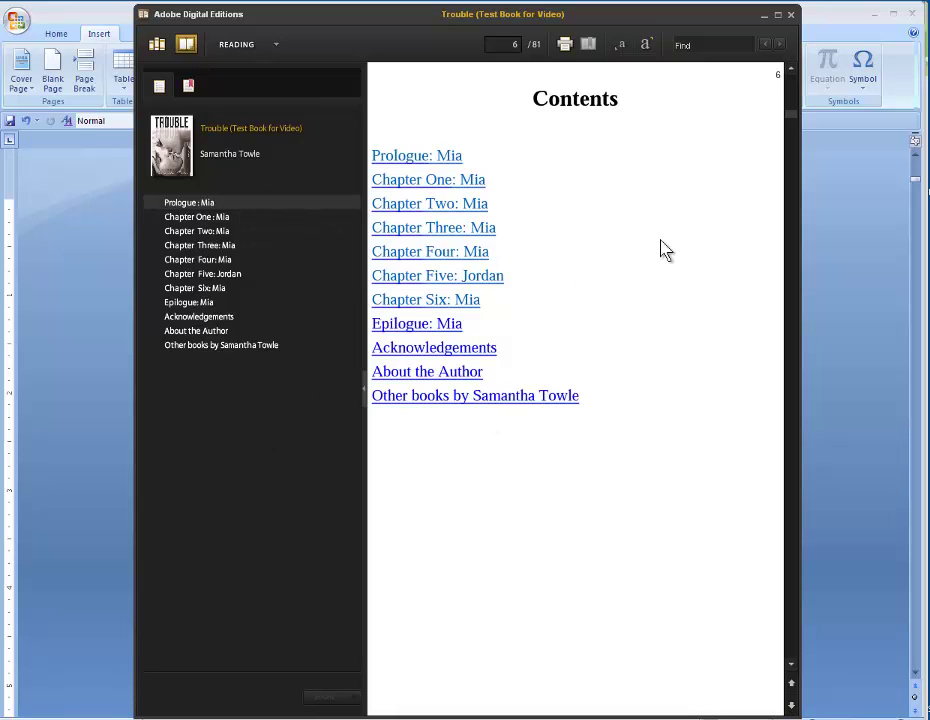
# Compare the manuscript's Contents page with the Contents page of the converted test book in Adobe Digital Editions.
pyautogui.hotkey('alt', 'Tab')
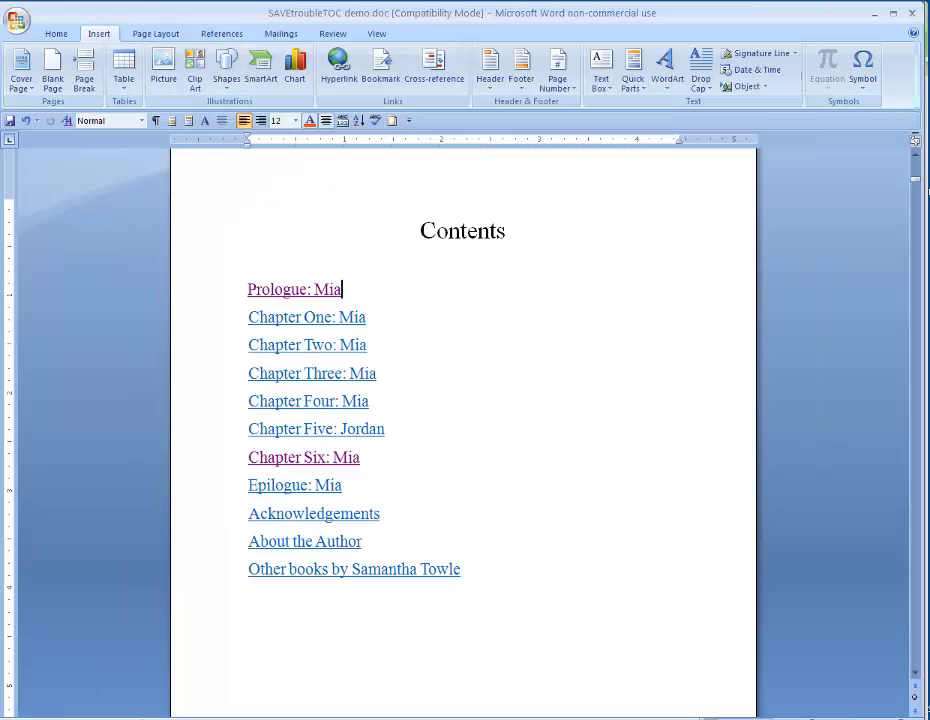
pyautogui.hotkey('alt', 'Tab')
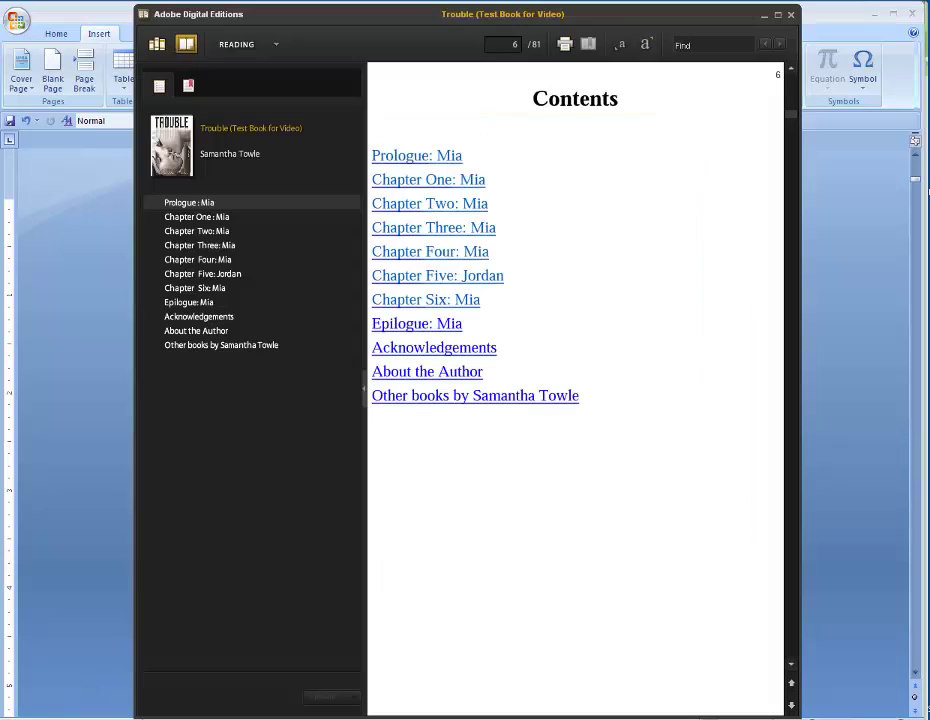
pyautogui.scroll(2, 695, 235)
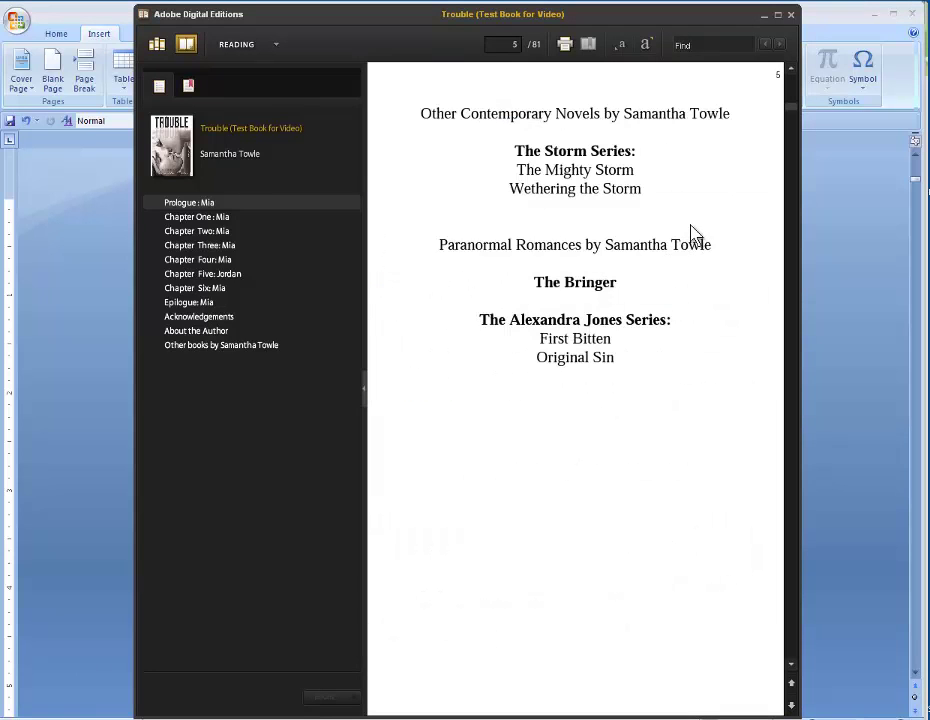
pyautogui.scroll(-2, 700, 240)
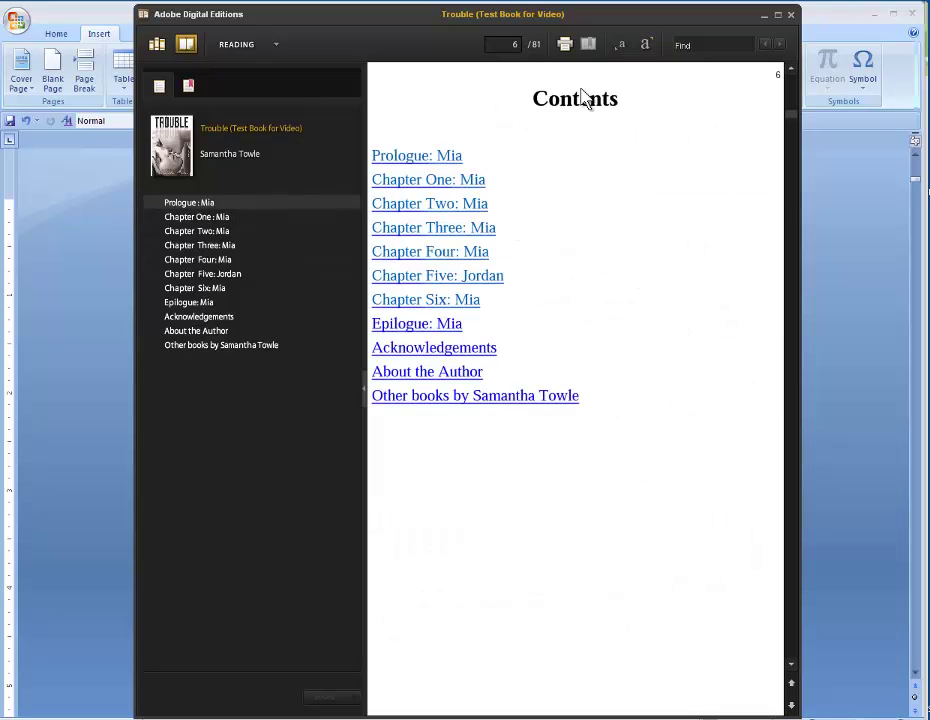
# Open Chapters One through Six in turn from the ebook's navigation list to check each target.
pyautogui.click(200, 216)
pyautogui.click(193, 231)
pyautogui.click(193, 245)
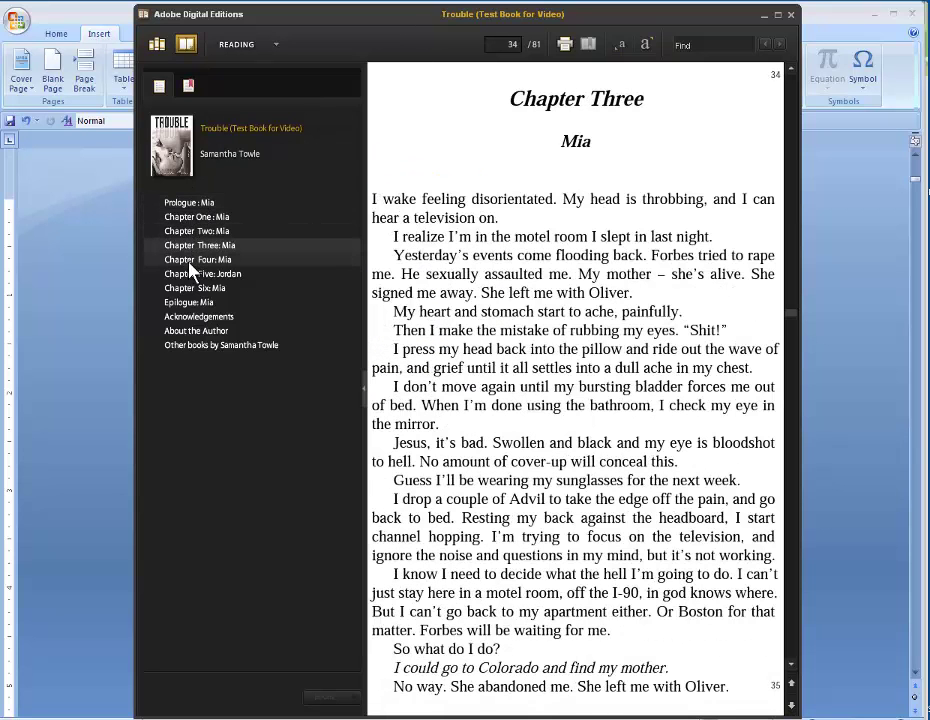
pyautogui.click(189, 262)
pyautogui.click(194, 274)
pyautogui.click(197, 288)
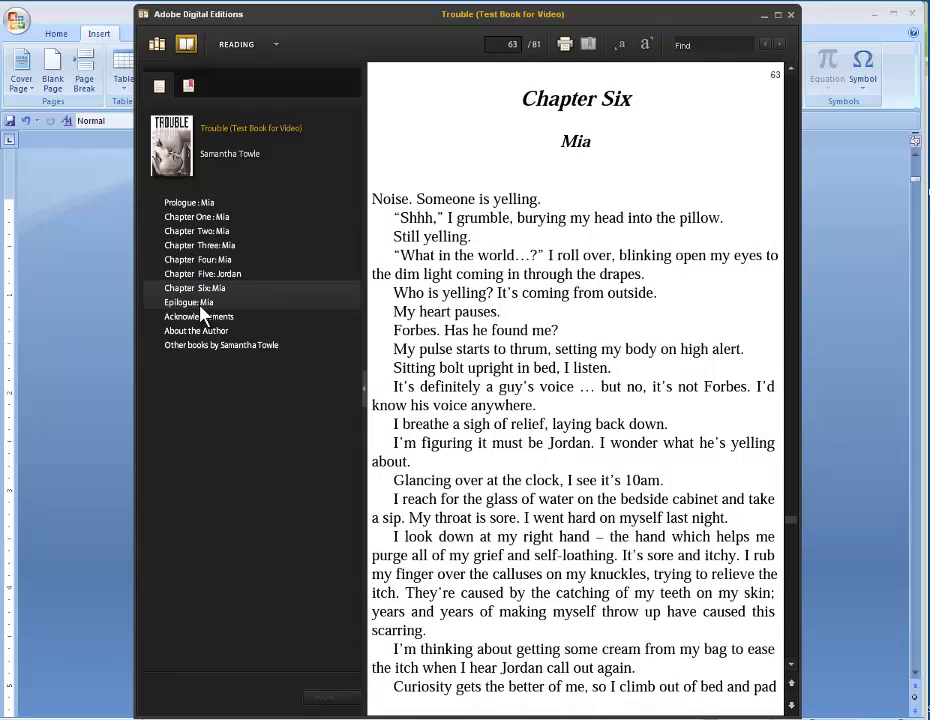
# Check the navigation entries for the epilogue, acknowledgements, author bio, other books and prologue, and page back to Contents.
pyautogui.click(200, 303)
pyautogui.click(200, 317)
pyautogui.click(198, 331)
pyautogui.click(200, 345)
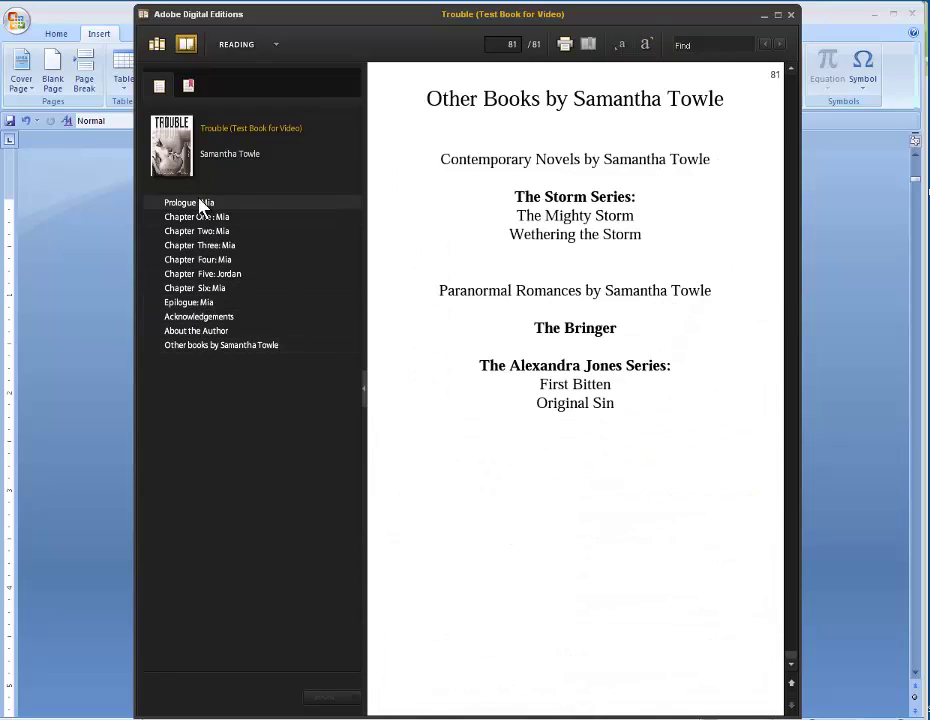
pyautogui.click(205, 203)
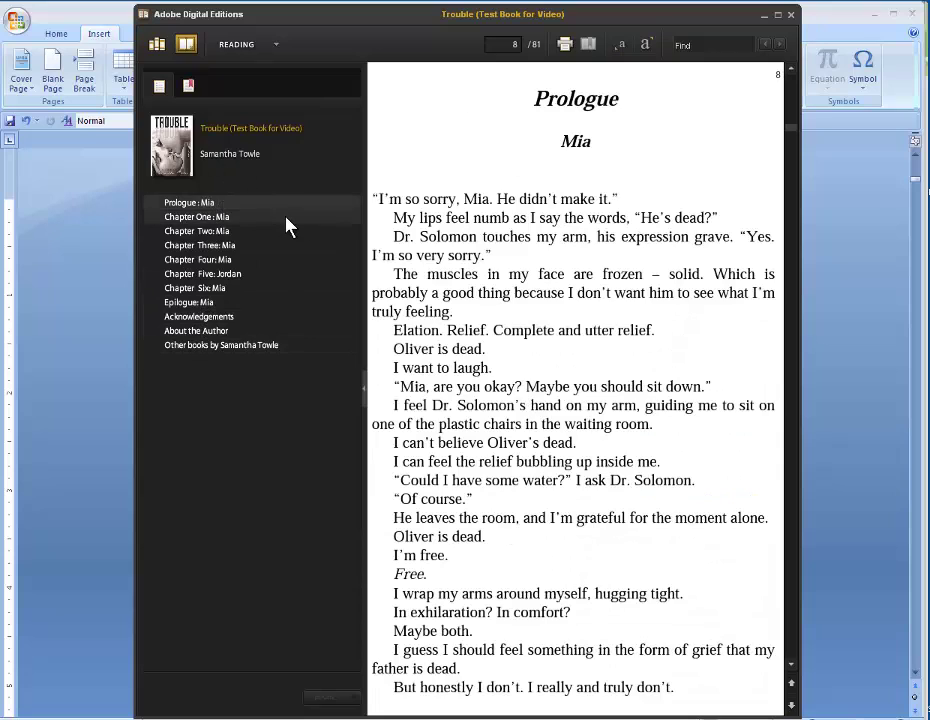
pyautogui.press('Left')
pyautogui.press('Left')
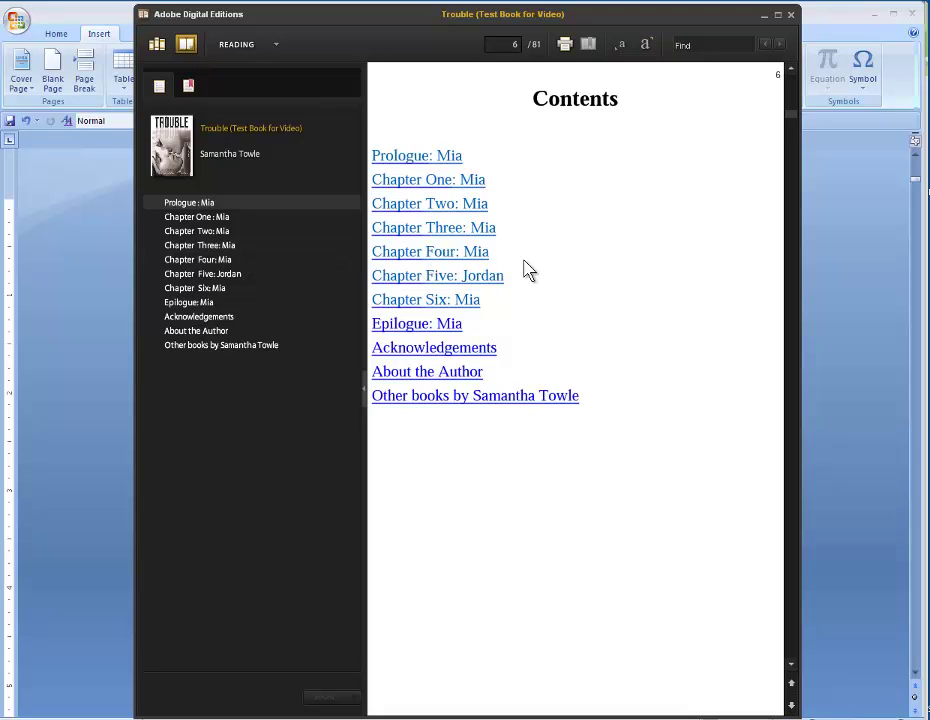
# Follow the other-books link on the ebook's Contents page, and page back through the end matter to the Acknowledgments.
pyautogui.scroll(-2, 556, 287)
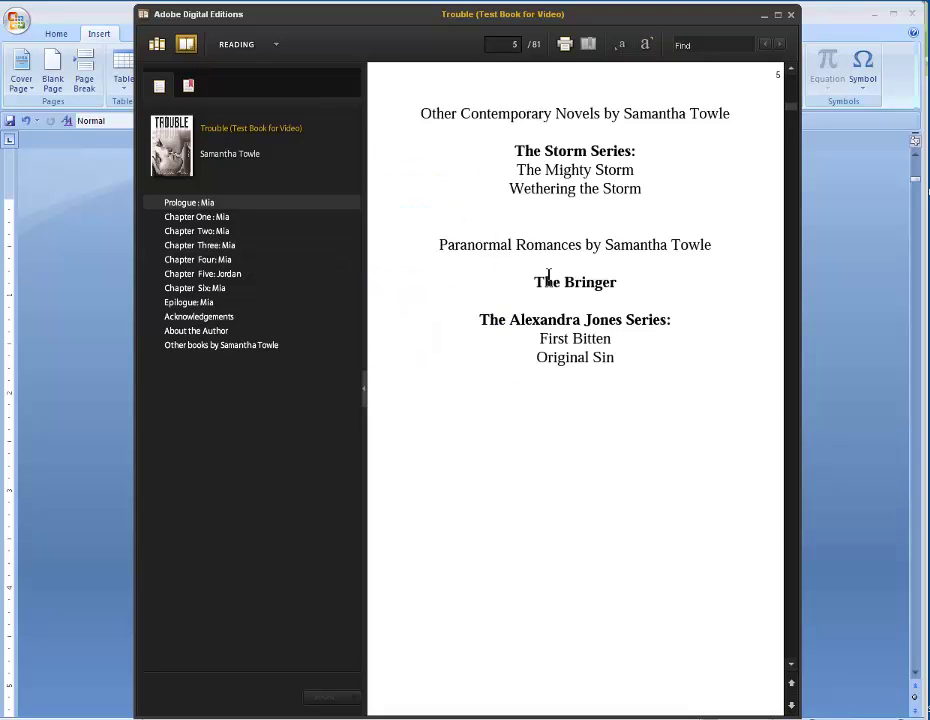
pyautogui.scroll(2, 550, 282)
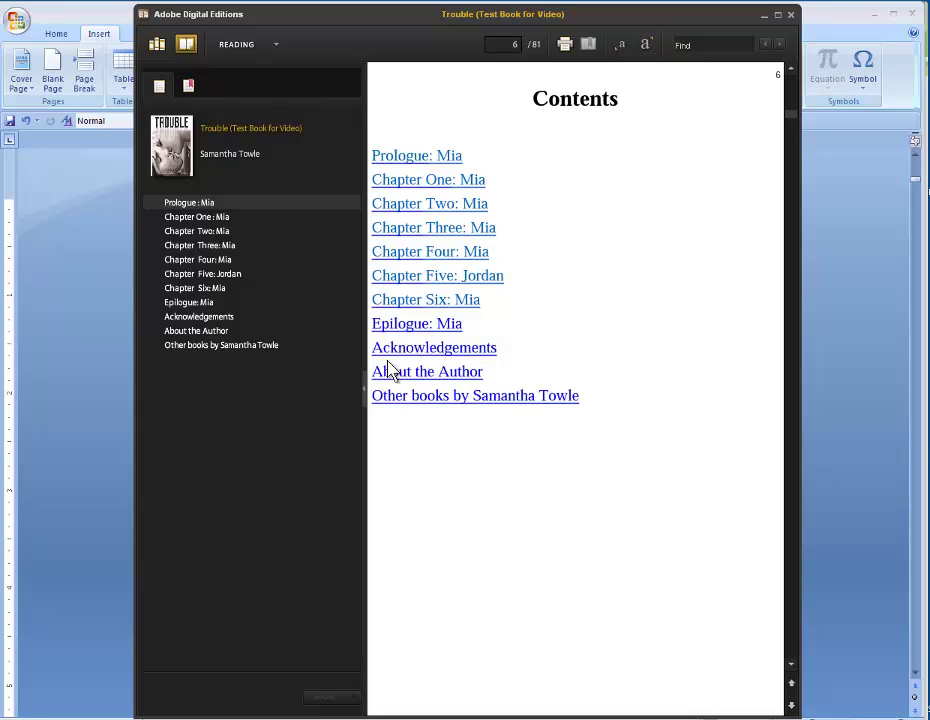
pyautogui.click(434, 397)
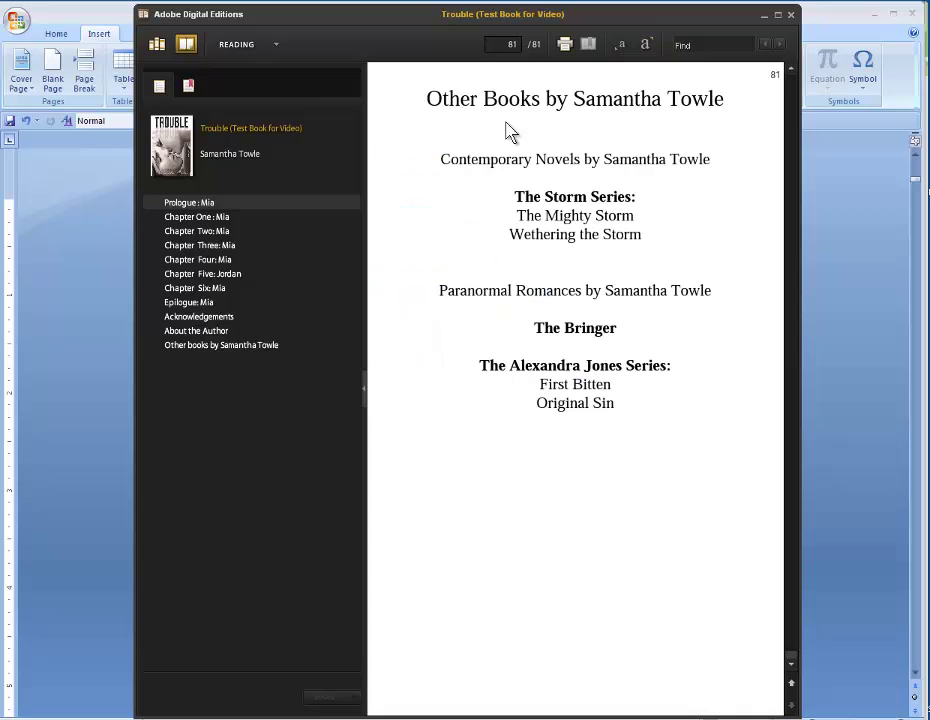
pyautogui.scroll(15, 580, 162)
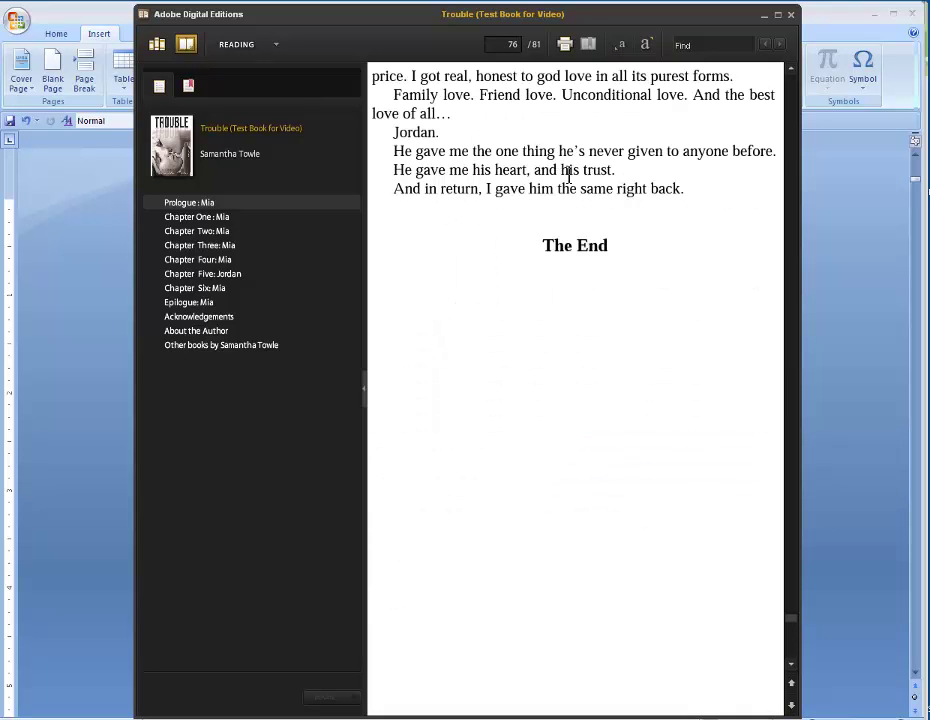
pyautogui.scroll(-5, 568, 177)
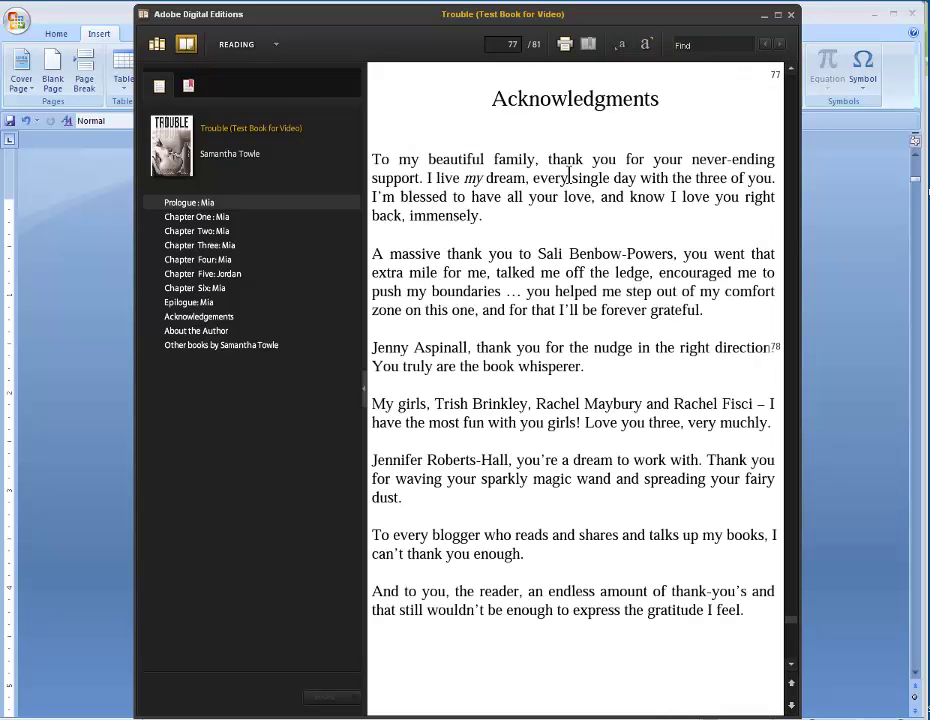
# Review the ebook's end matter from the story's last page through the acknowledgments, author bio and other-books pages, and page back past the epilogue.
pyautogui.scroll(3, 568, 176)
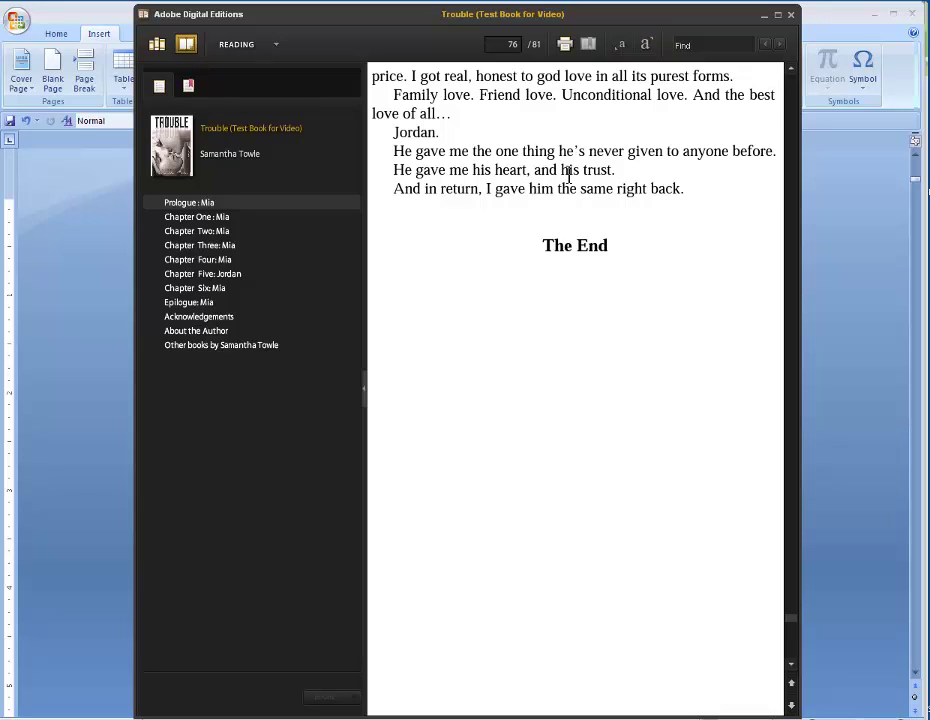
pyautogui.scroll(-3, 568, 176)
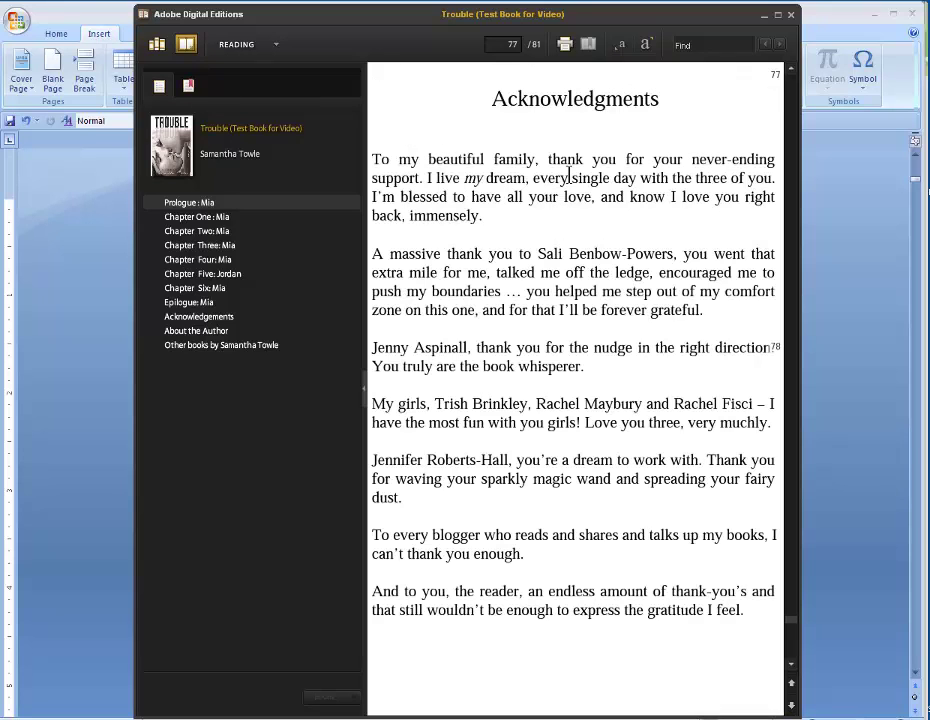
pyautogui.scroll(-10, 568, 177)
pyautogui.scroll(3, 570, 180)
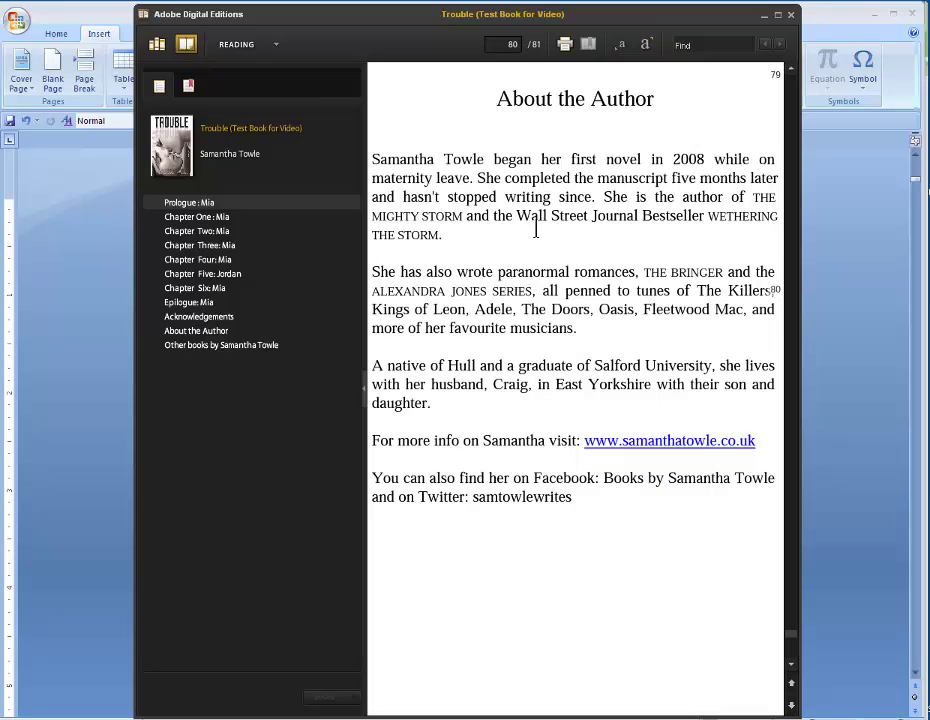
pyautogui.scroll(-3, 536, 225)
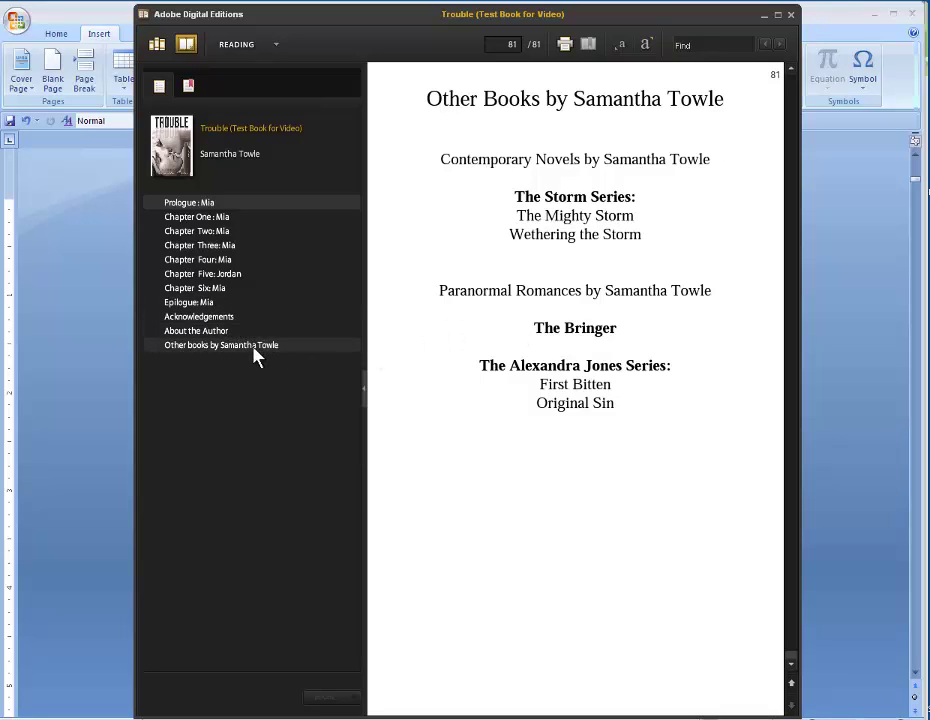
pyautogui.scroll(20, 305, 330)
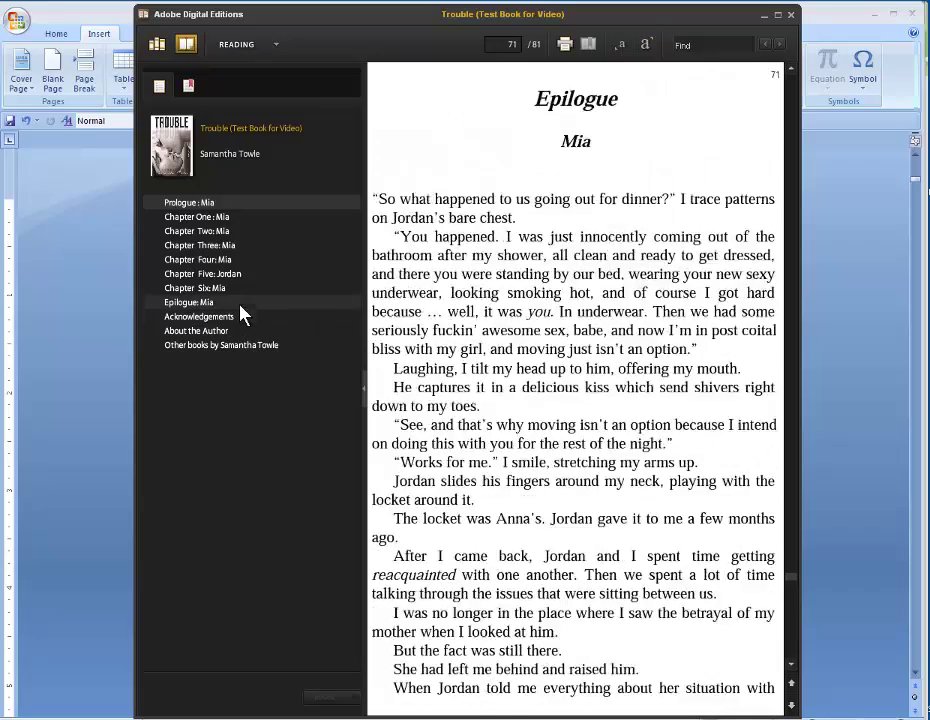
pyautogui.scroll(5, 243, 333)
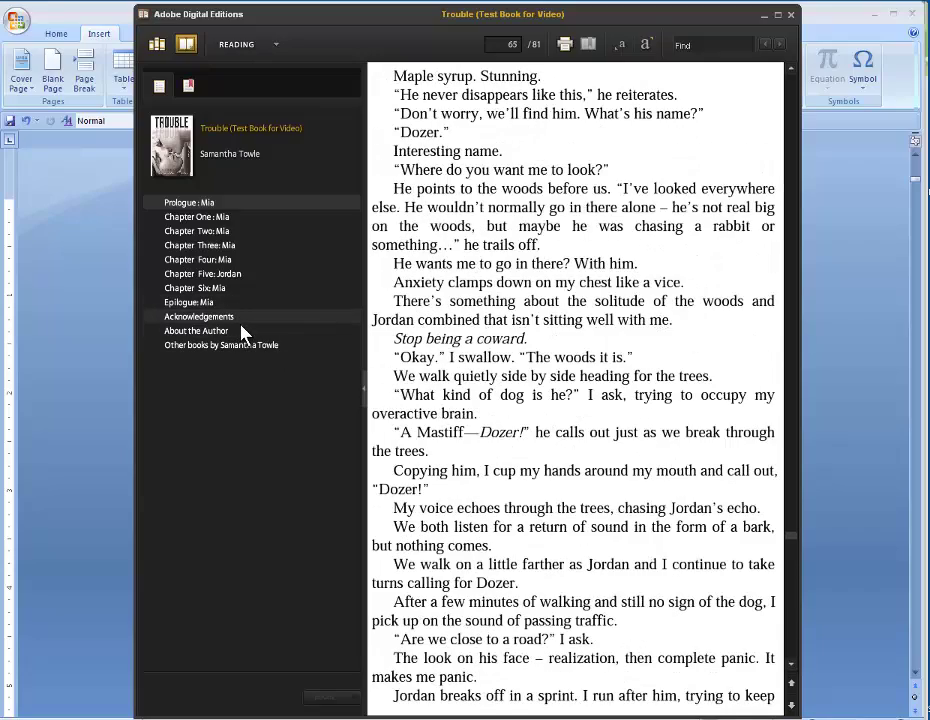